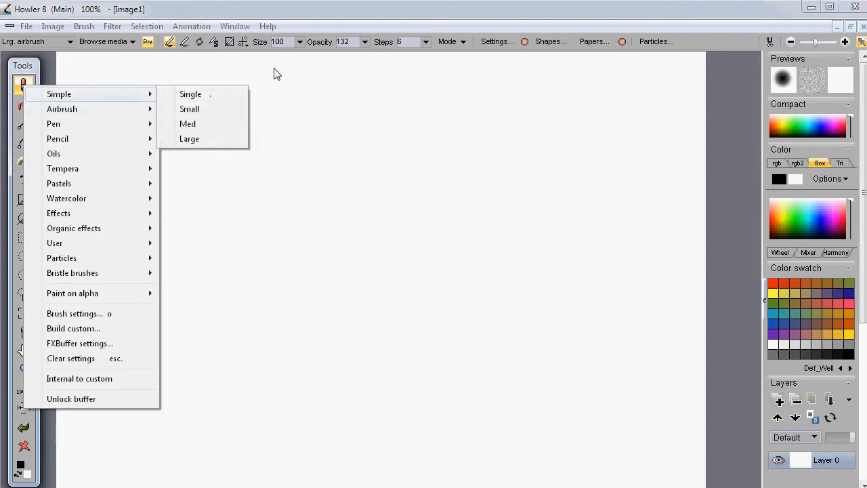
Choose the Large preset from the Simple brushes
click(315, 25)
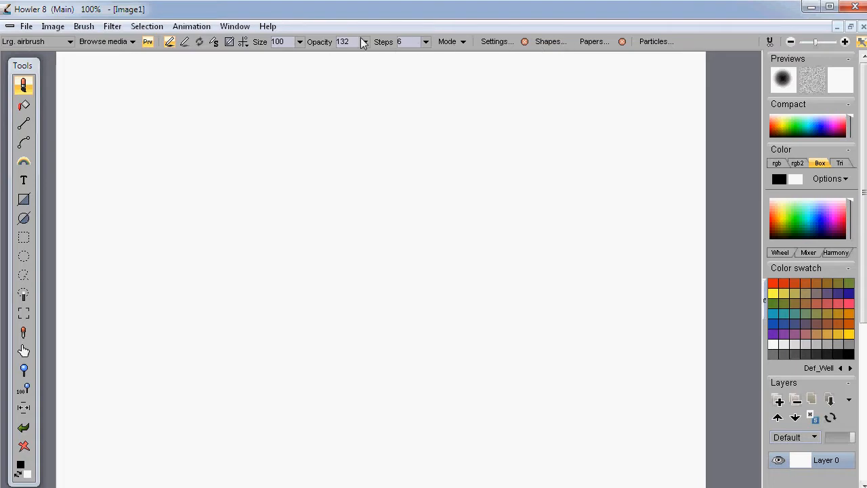
click(23, 83)
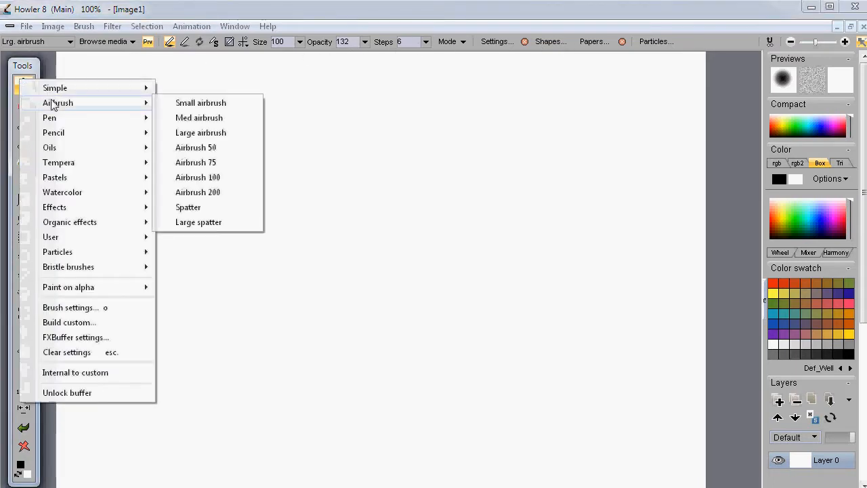
mouse_move(61, 90)
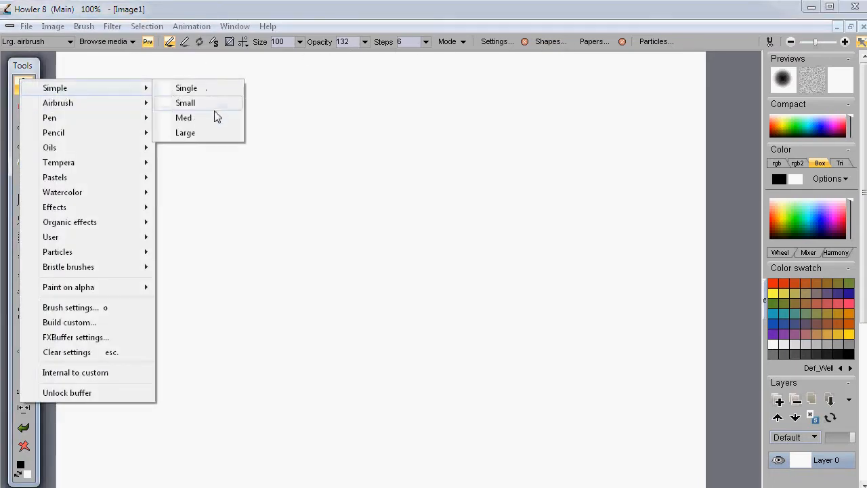
click(191, 136)
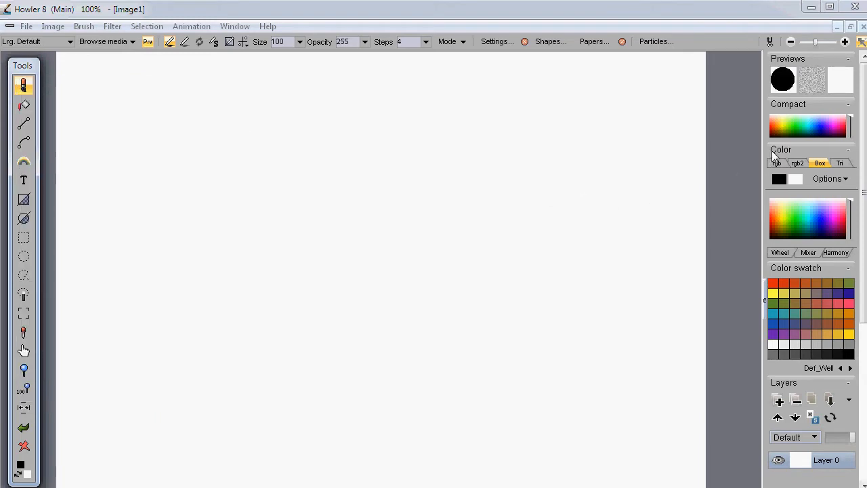
Paint a thick blue winding stroke and a smiley face with an outline, two eyes and a mouth
click(821, 126)
mouse_move(126, 199)
mouse_down()
mouse_move(267, 161)
mouse_move(463, 142)
mouse_move(219, 247)
mouse_up()
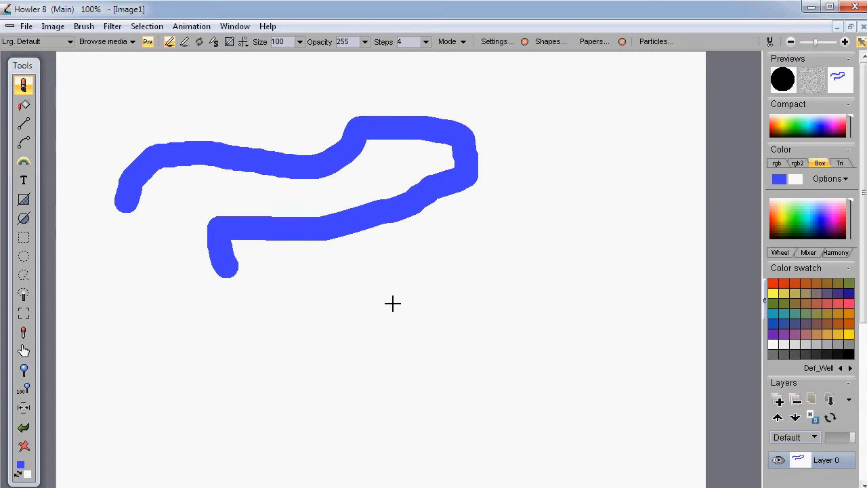
mouse_move(301, 283)
mouse_down()
mouse_move(608, 282)
mouse_move(485, 252)
mouse_up()
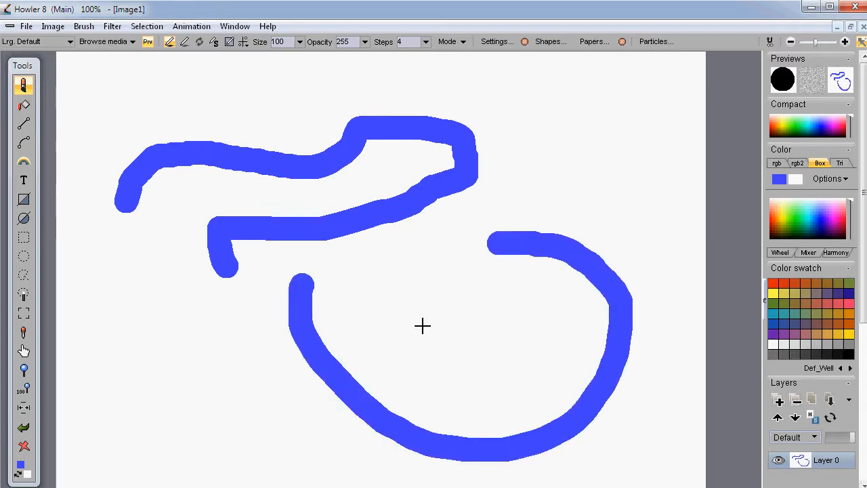
drag(422, 325, 399, 283)
drag(487, 302, 493, 277)
mouse_move(420, 371)
mouse_down()
mouse_move(458, 397)
mouse_move(519, 371)
mouse_up()
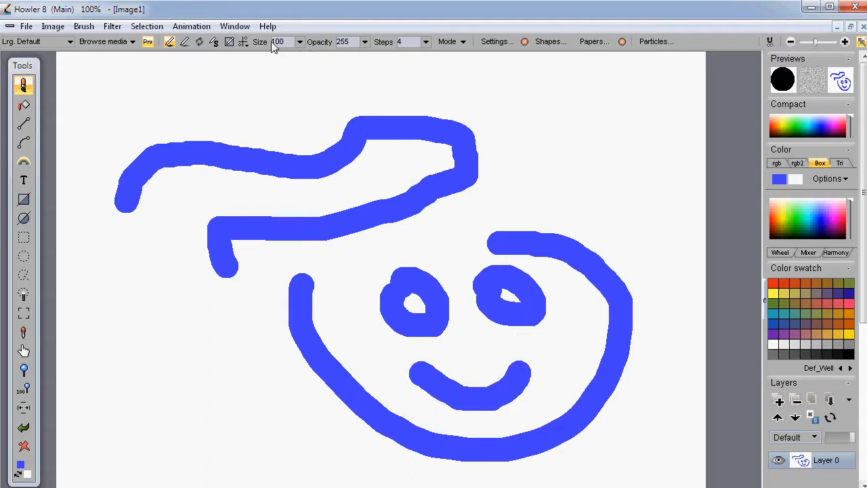
Set the brush size to 43 and paint a wavy blue stroke near the top of the canvas
click(300, 42)
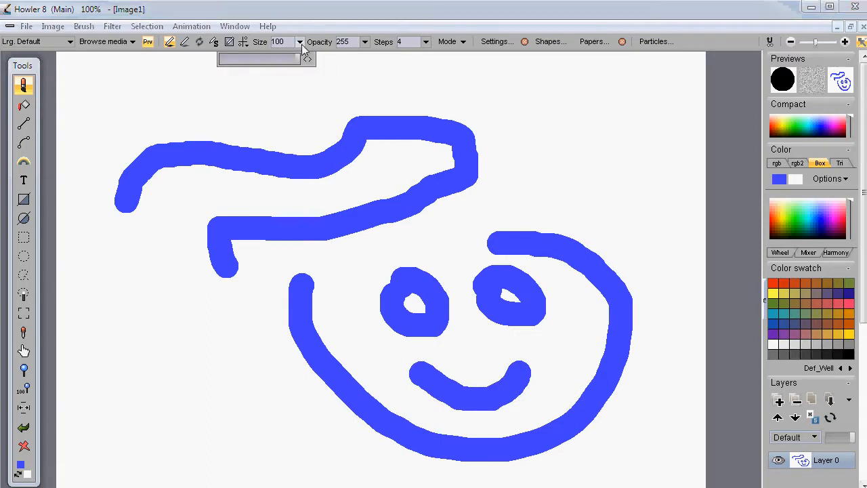
mouse_move(297, 59)
mouse_down()
mouse_move(238, 61)
mouse_move(254, 64)
mouse_up()
drag(314, 104, 534, 98)
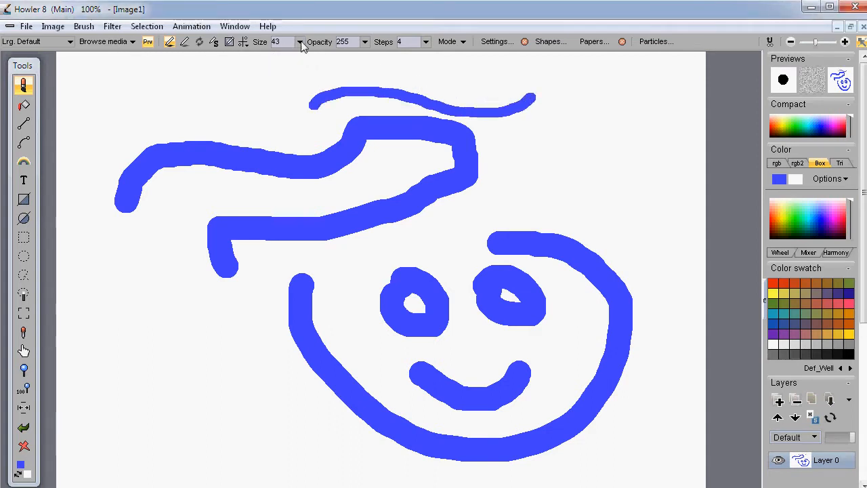
Set the brush size to 15 and paint a short thin blue stroke and a longer thin green one
click(300, 41)
drag(255, 63, 233, 65)
drag(207, 99, 278, 132)
click(797, 219)
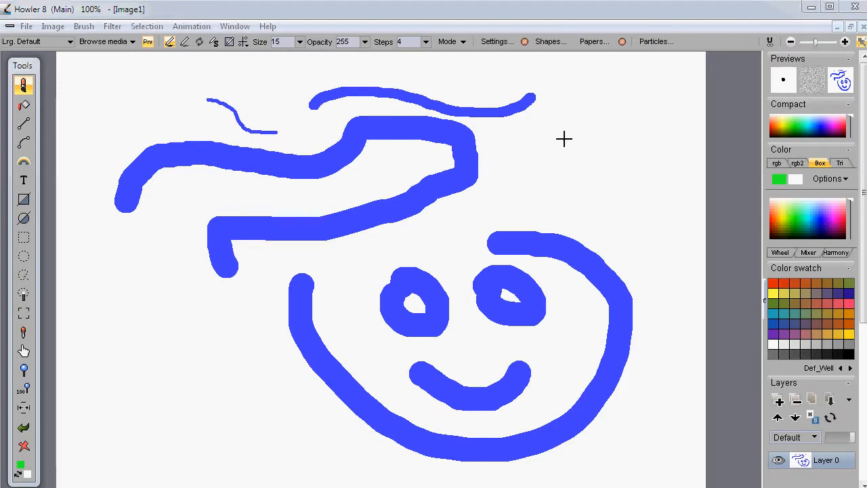
drag(562, 140, 352, 181)
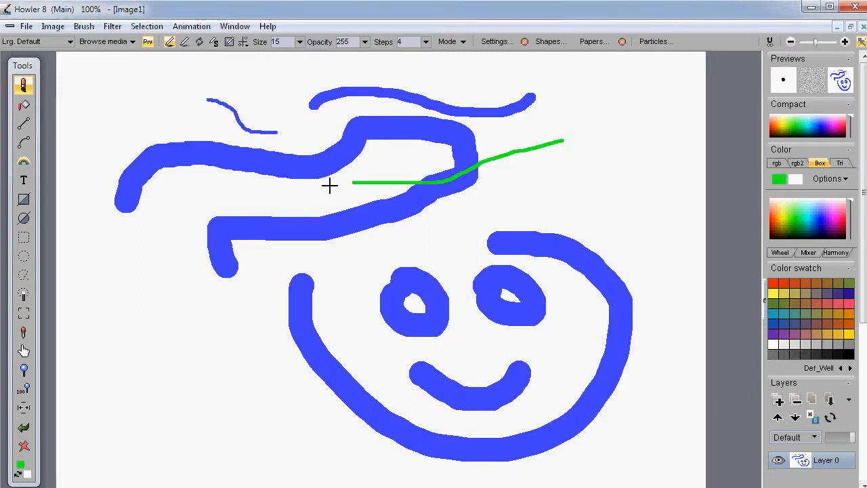
Set the brush size to 100
click(300, 41)
click(259, 65)
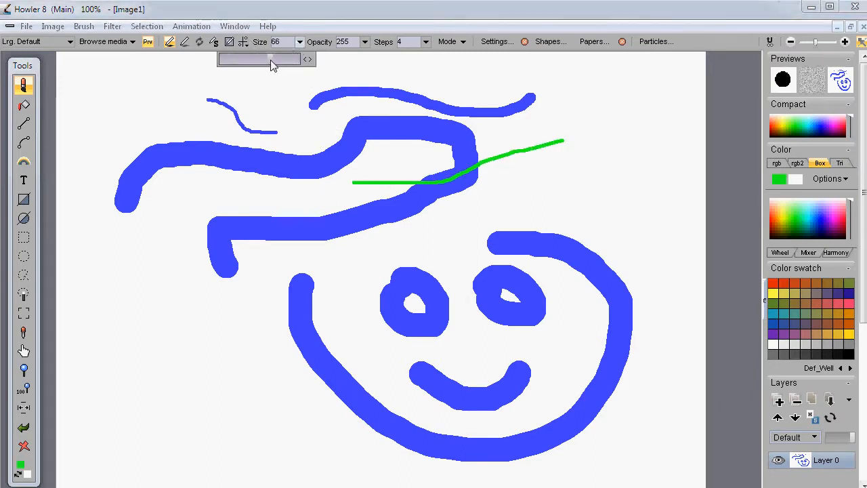
click(301, 42)
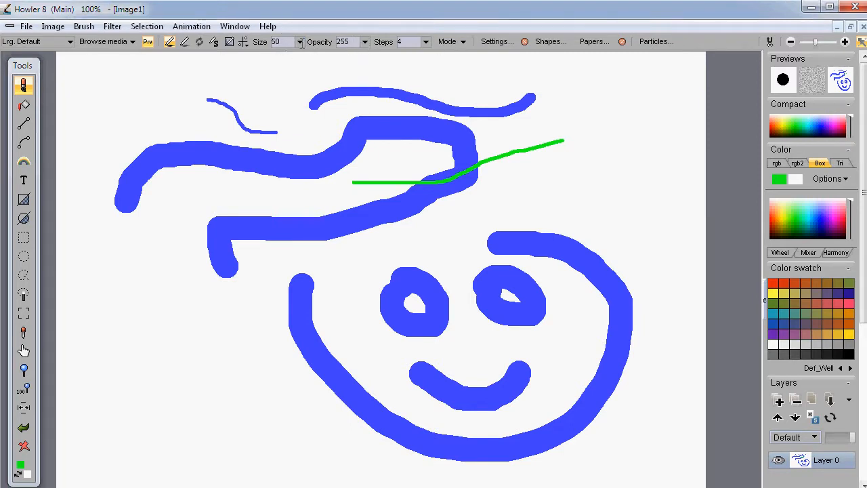
click(300, 42)
mouse_move(294, 58)
mouse_down()
mouse_move(330, 56)
mouse_move(295, 59)
mouse_up()
Set the brush opacity to 29 and paint a green arc above the blue stroke's left half
click(366, 42)
click(365, 42)
mouse_move(173, 140)
mouse_down()
mouse_move(267, 111)
mouse_move(331, 119)
mouse_up()
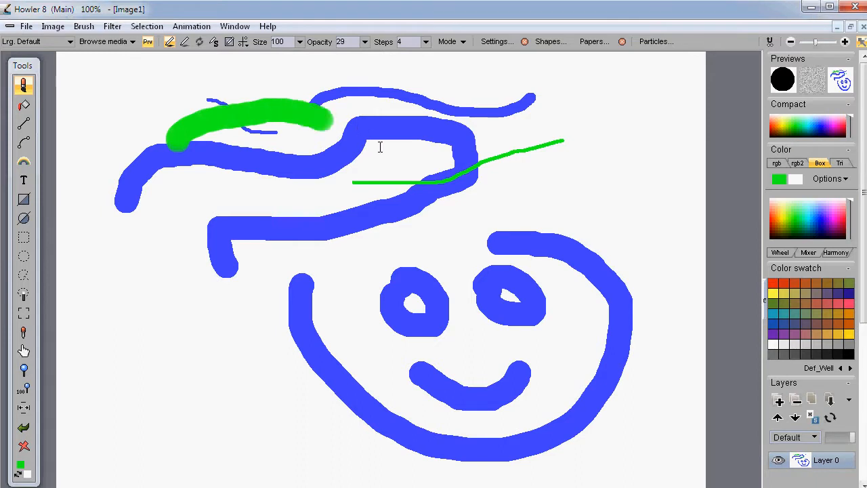
Set the brush opacity to 15 and paint a green stroke curving down and back above the face's eyes
click(364, 42)
drag(322, 58, 290, 59)
mouse_move(410, 123)
mouse_down()
mouse_move(497, 143)
mouse_move(461, 262)
mouse_move(330, 249)
mouse_up()
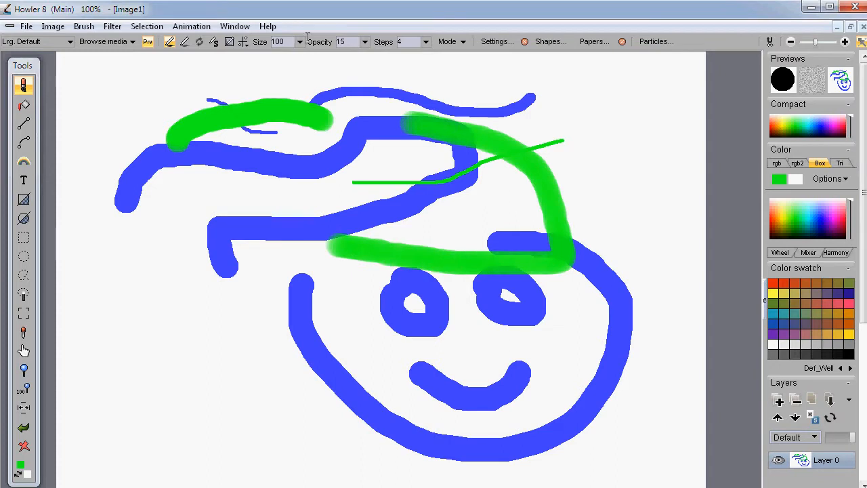
Set the brush opacity to 6 and paint faint green dabs and overlapping strokes across the upper canvas
click(365, 41)
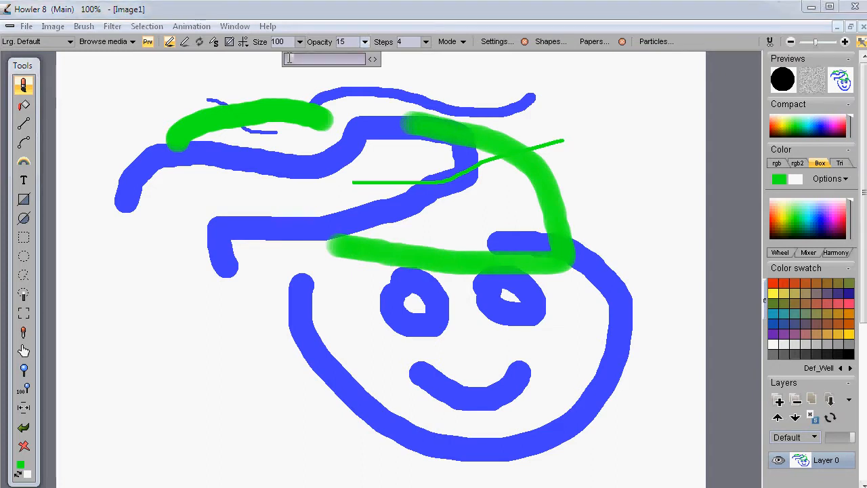
drag(289, 60, 290, 61)
click(628, 107)
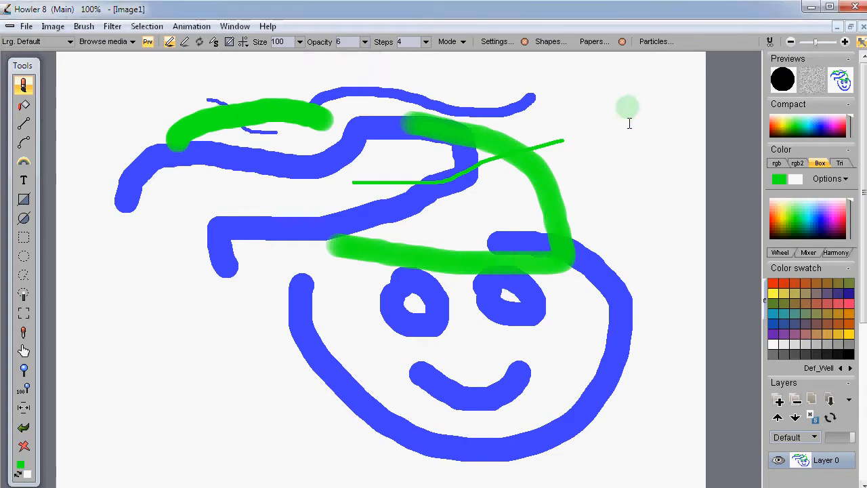
mouse_move(599, 179)
mouse_down()
mouse_move(440, 111)
mouse_move(203, 193)
mouse_move(275, 149)
mouse_move(302, 191)
mouse_move(271, 142)
mouse_move(447, 250)
mouse_move(325, 305)
mouse_move(482, 337)
mouse_up()
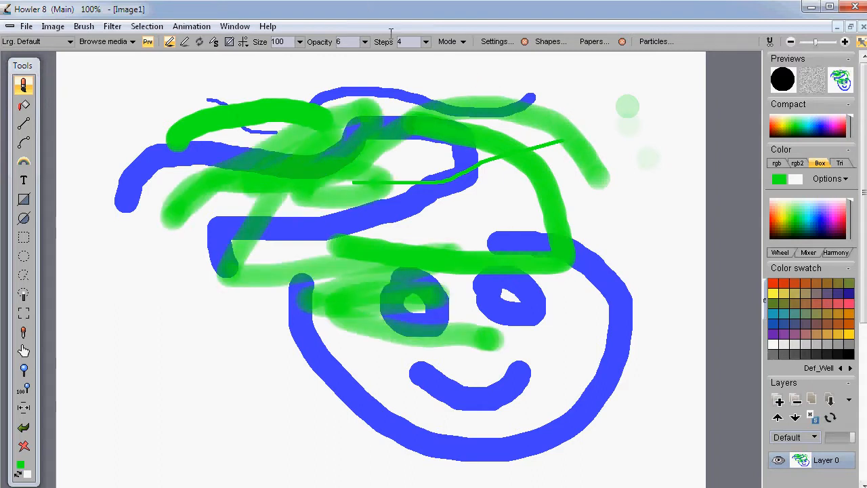
Set the brush steps to 20 and build up soft translucent green strokes across the canvas's upper left
click(426, 41)
click(350, 59)
drag(350, 60, 354, 59)
mouse_move(552, 211)
mouse_down()
mouse_move(221, 298)
mouse_move(162, 296)
mouse_up()
drag(262, 96, 149, 120)
mouse_move(220, 92)
mouse_down()
mouse_move(369, 99)
mouse_move(131, 106)
mouse_move(217, 211)
mouse_move(108, 150)
mouse_move(200, 146)
mouse_move(139, 129)
mouse_move(259, 140)
mouse_move(106, 155)
mouse_move(322, 118)
mouse_up()
mouse_move(270, 89)
mouse_down()
mouse_move(399, 91)
mouse_move(319, 71)
mouse_up()
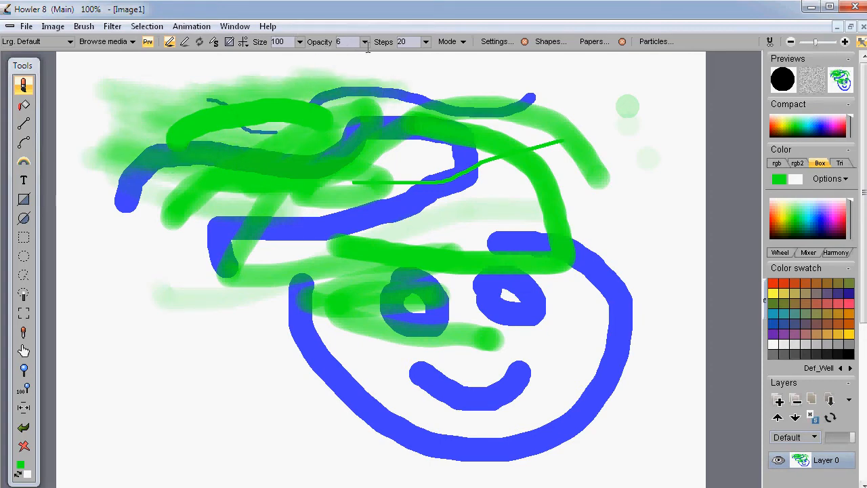
Set the brush opacity to 22 and scribble green over the lower left of the face
click(366, 42)
drag(288, 59, 294, 59)
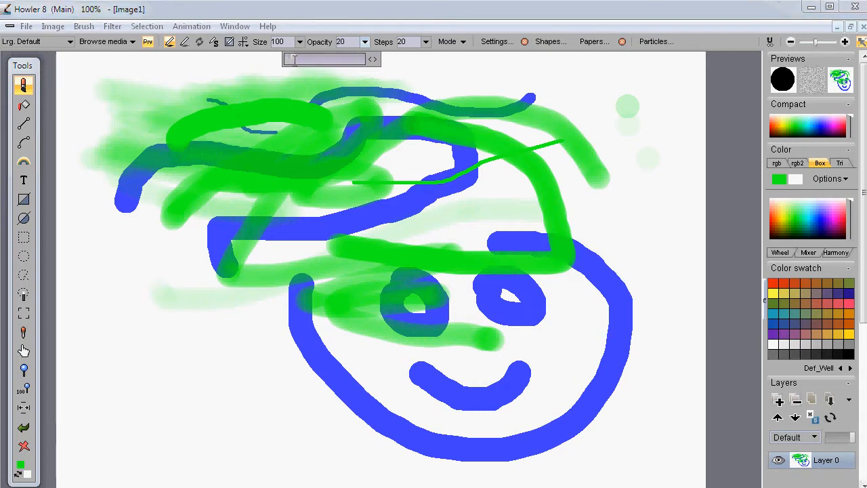
mouse_move(352, 410)
mouse_down()
mouse_move(389, 369)
mouse_move(285, 348)
mouse_move(245, 330)
mouse_up()
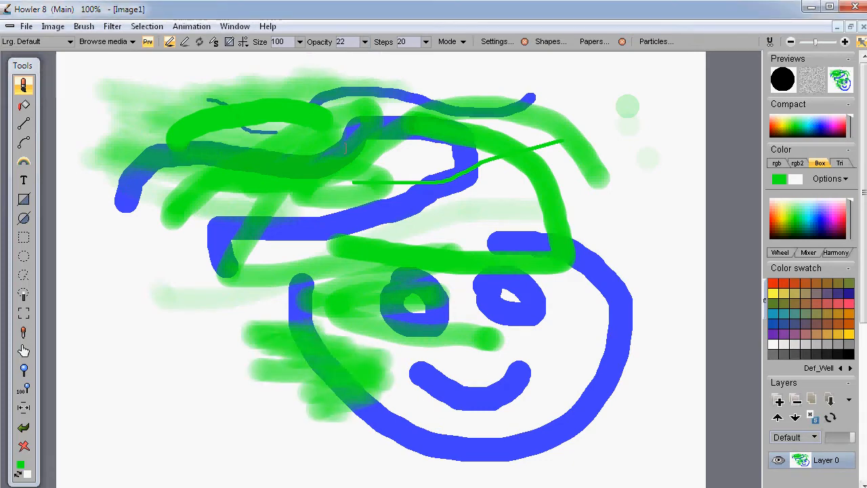
Set the brush steps to 92 and opacity to 194, and paint two beaded green strokes across the lower canvas
click(426, 42)
drag(351, 59, 374, 59)
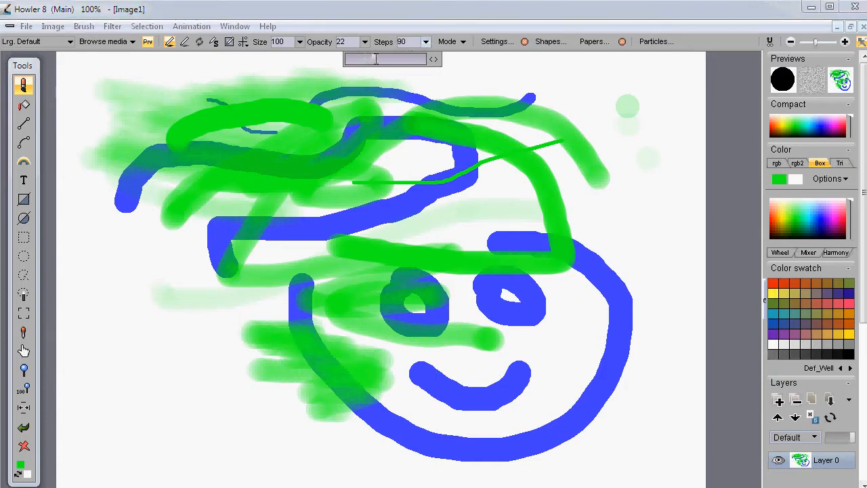
click(365, 43)
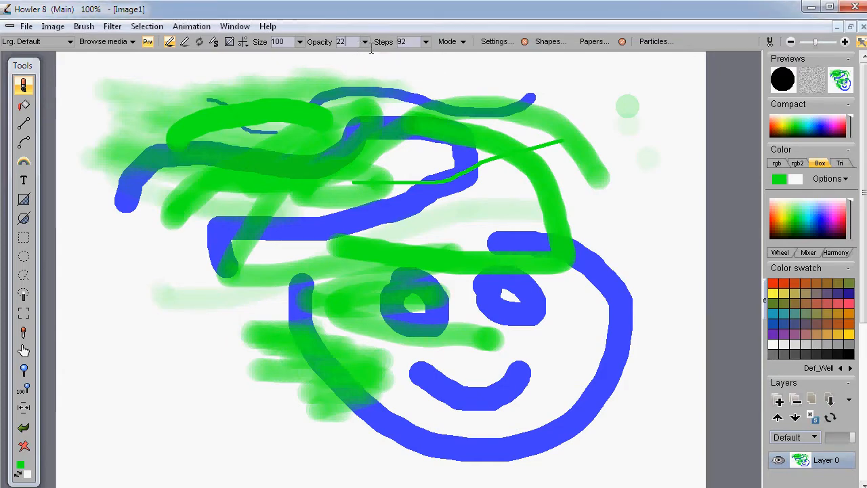
click(365, 42)
drag(316, 59, 345, 59)
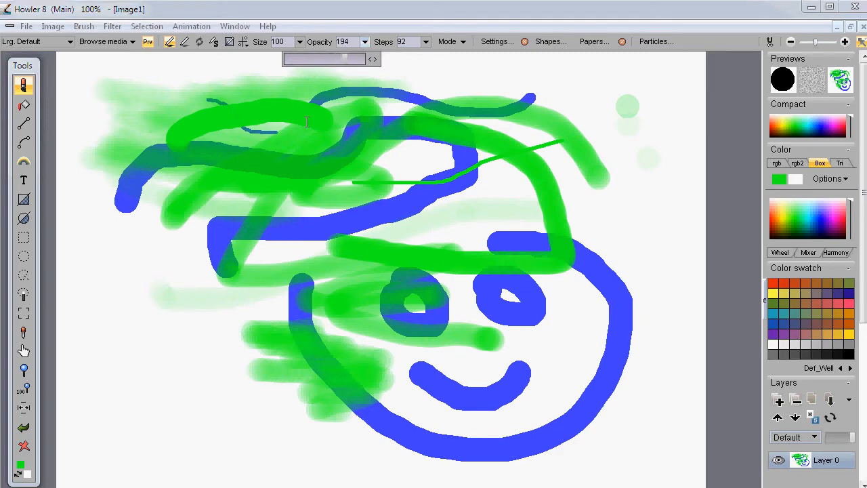
mouse_move(133, 401)
mouse_down()
mouse_move(147, 324)
mouse_move(312, 380)
mouse_up()
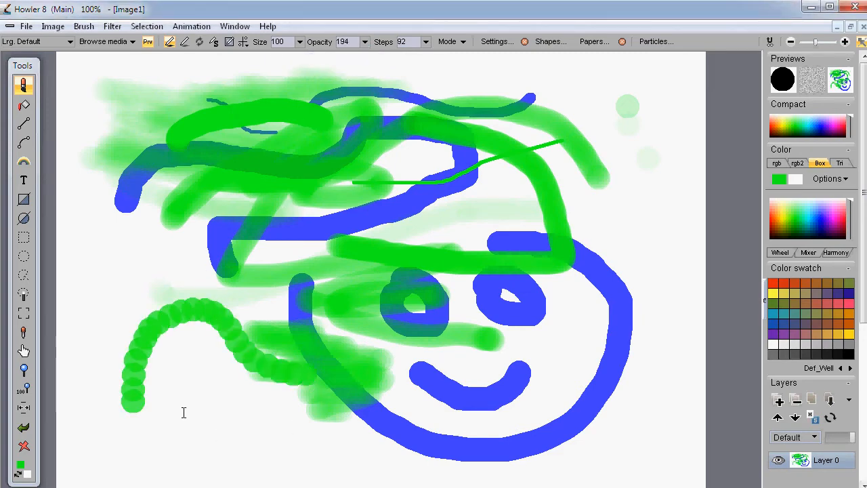
mouse_move(258, 424)
mouse_down()
mouse_move(529, 412)
mouse_move(588, 235)
mouse_up()
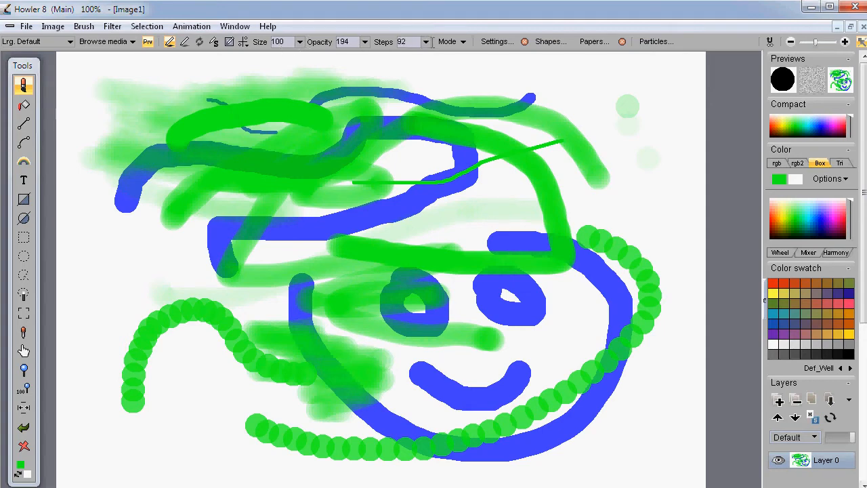
Set the brush steps to 214 and paint a green stroke of separate dots across the face
click(426, 42)
drag(376, 58, 412, 58)
mouse_move(652, 151)
mouse_down()
mouse_move(589, 233)
mouse_move(362, 306)
mouse_up()
Paint a looping stroke of pink dots and a curving stroke of orange-red dots over the drawing
click(833, 209)
mouse_move(425, 167)
mouse_down()
mouse_move(260, 170)
mouse_move(360, 430)
mouse_move(498, 370)
mouse_up()
click(777, 204)
mouse_move(508, 121)
mouse_down()
mouse_move(439, 250)
mouse_move(395, 407)
mouse_move(386, 408)
mouse_up()
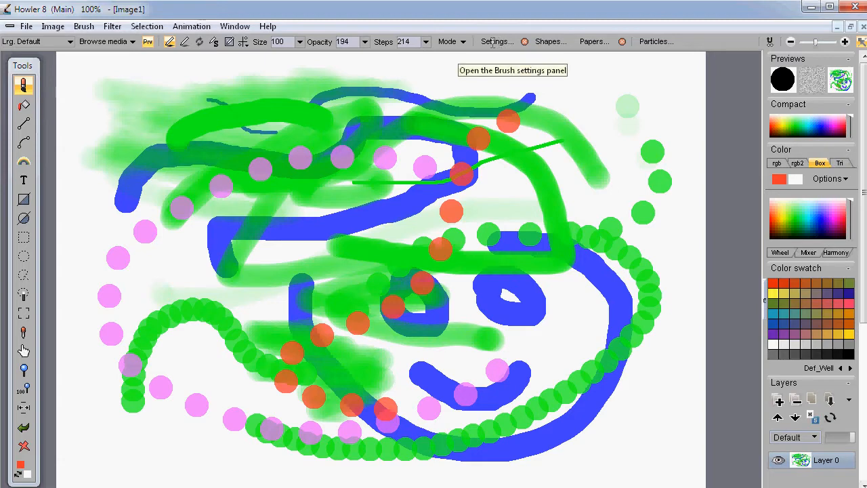
Open the Brush settings and place the panel beside the Tools palette
click(492, 42)
drag(502, 61, 605, 90)
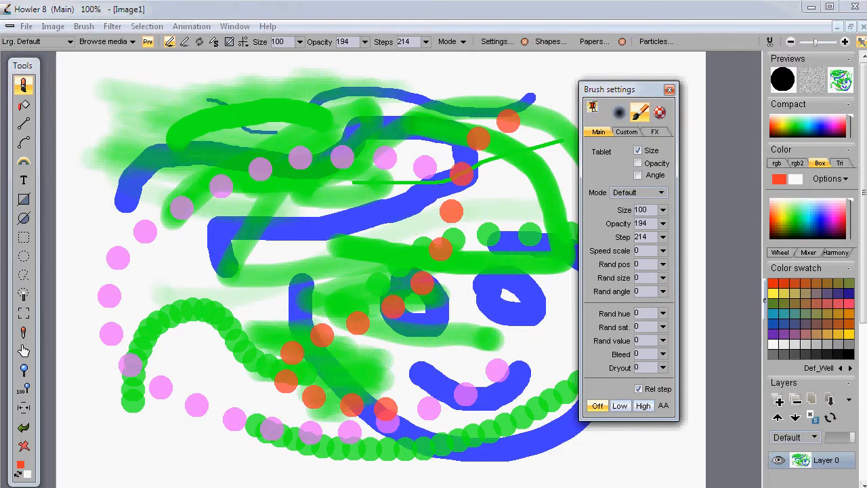
mouse_move(599, 81)
mouse_down()
mouse_move(252, 82)
mouse_move(81, 71)
mouse_up()
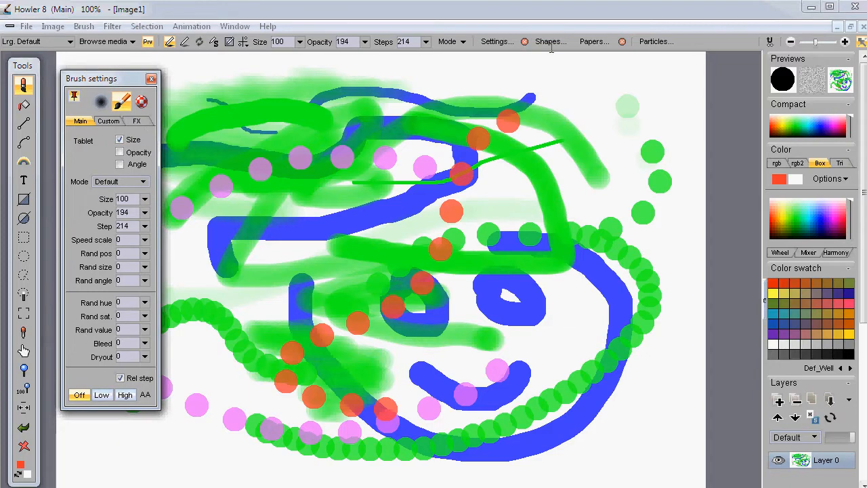
Look at the brush shapes and paper texture options, and close the Paper options
click(550, 42)
click(583, 41)
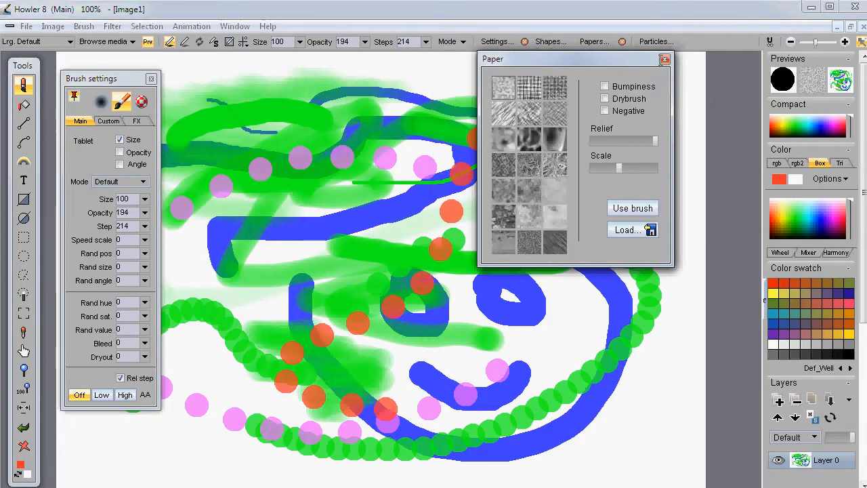
click(664, 59)
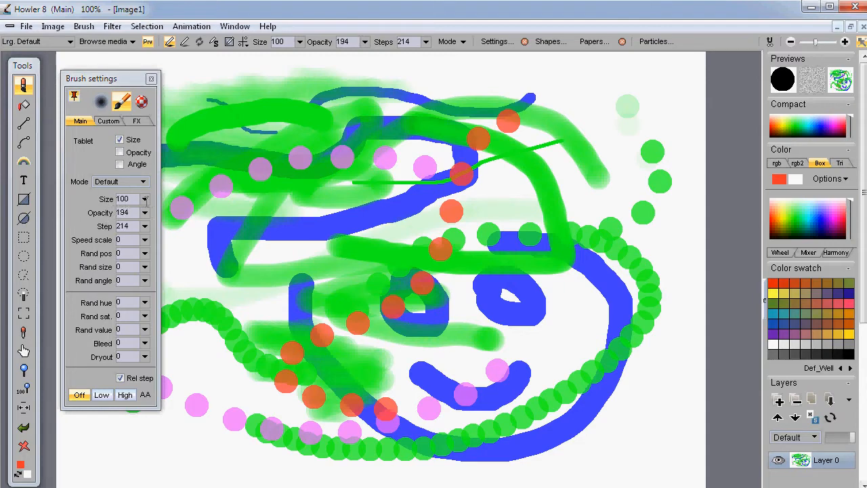
Set the brush size to 29 in the Brush settings and try it with a dotted stroke on the drawing
click(144, 199)
drag(138, 215, 88, 216)
click(184, 236)
drag(201, 266, 278, 211)
Clear the canvas and paint a large open loop of small, widely spaced orange-red dots
click(24, 445)
mouse_move(224, 136)
mouse_down()
mouse_move(275, 124)
mouse_move(498, 268)
mouse_move(261, 307)
mouse_up()
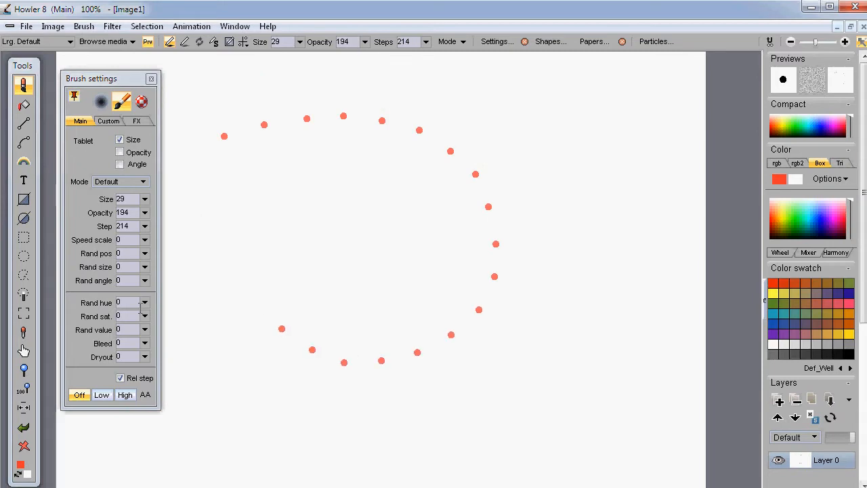
Paint one dotted stroke with Rel step turned off and another along the canvas bottom with it turned back on
click(120, 381)
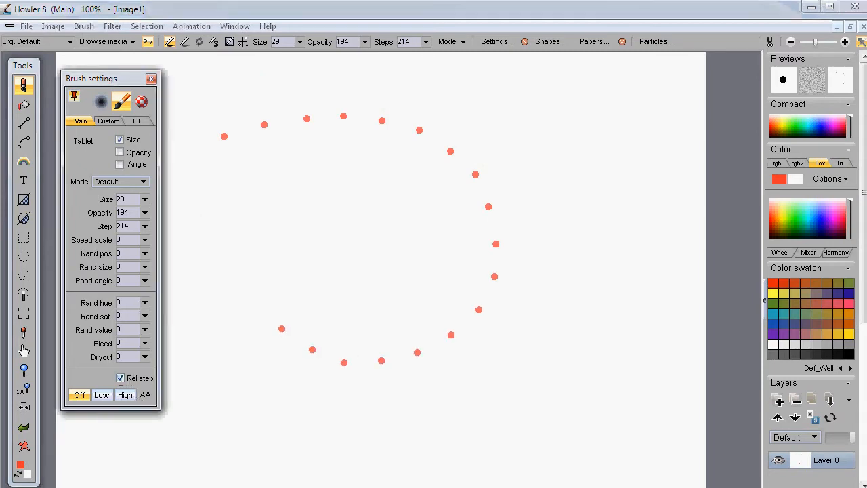
mouse_move(361, 229)
mouse_down()
mouse_move(430, 304)
mouse_move(621, 238)
mouse_move(280, 223)
mouse_move(247, 272)
mouse_up()
click(121, 378)
mouse_move(218, 434)
mouse_down()
mouse_move(297, 442)
mouse_move(431, 408)
mouse_move(432, 386)
mouse_up()
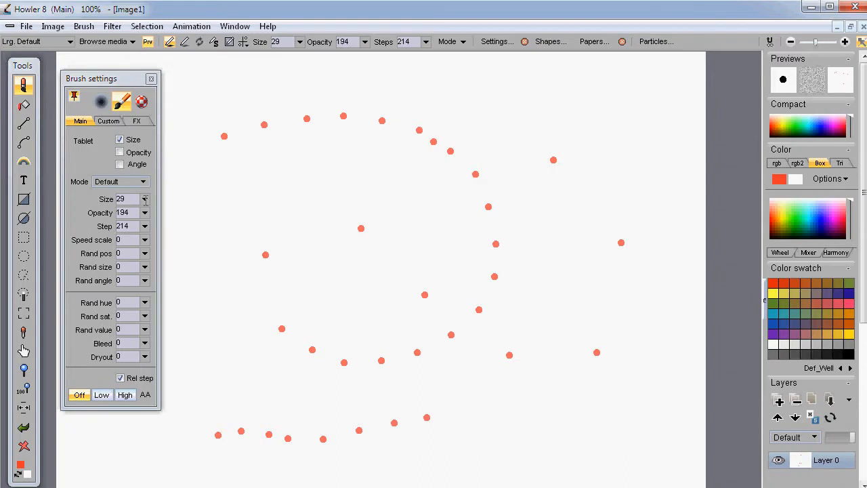
Set the brush size to 71 and paint a wavy line of large dots across the lower canvas
click(144, 199)
drag(105, 215, 119, 214)
mouse_move(207, 389)
mouse_down()
mouse_move(514, 414)
mouse_move(649, 368)
mouse_up()
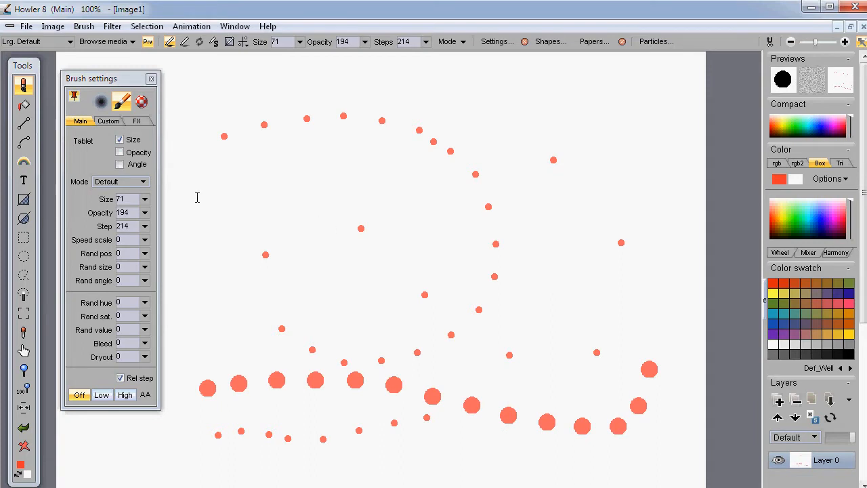
Paint a dotted line across the upper canvas, set the brush size to 100 and paint a line of larger dots across the middle
drag(219, 218, 566, 143)
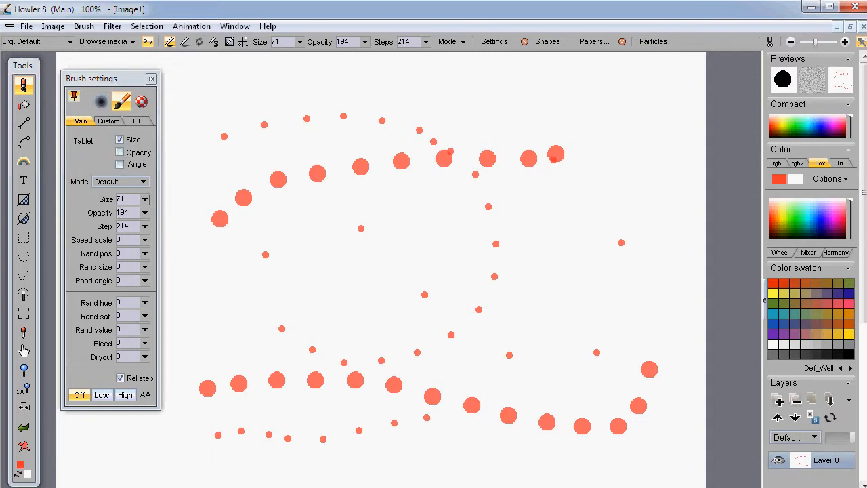
click(146, 199)
drag(129, 212, 195, 238)
mouse_move(253, 292)
mouse_down()
mouse_move(407, 266)
mouse_move(570, 268)
mouse_up()
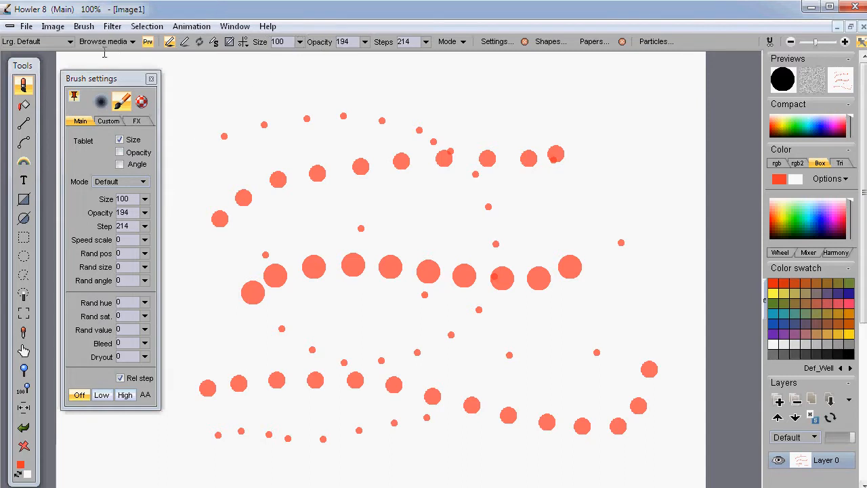
Load the Large airbrush preset and paint a curved orange-red stroke and a dark blue stroke crossing it
click(25, 83)
mouse_move(59, 109)
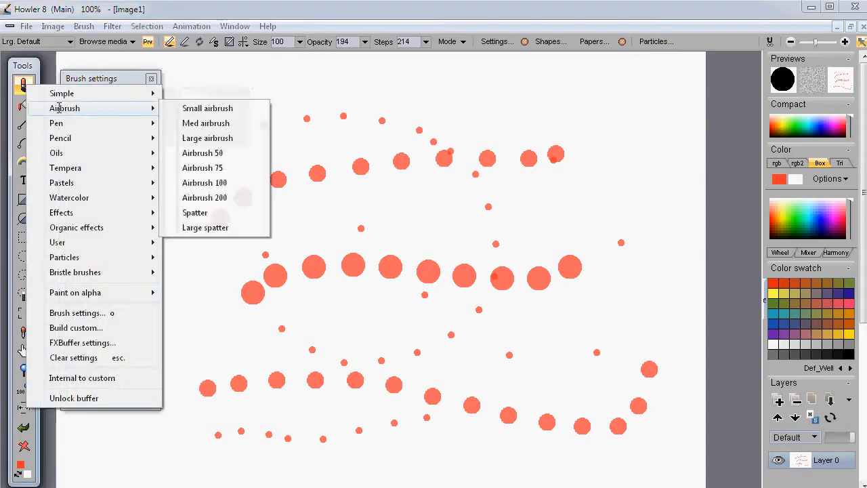
click(198, 138)
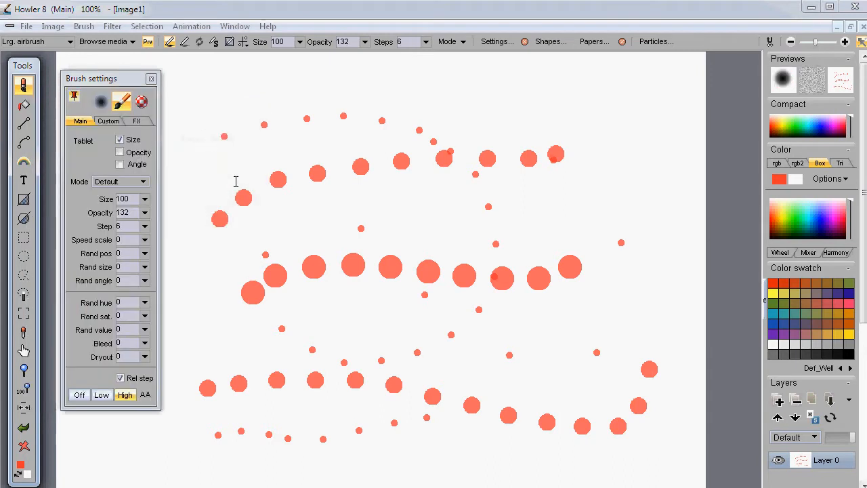
drag(215, 106, 489, 299)
click(825, 227)
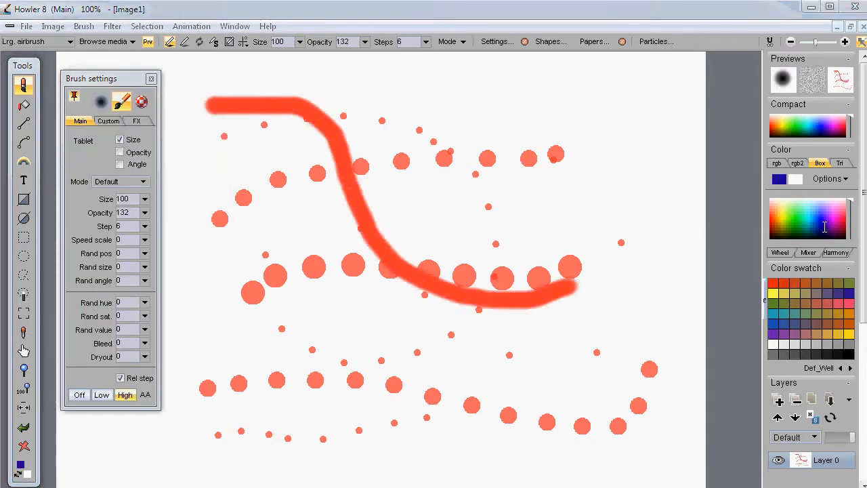
mouse_move(239, 193)
mouse_down()
mouse_move(319, 141)
mouse_move(481, 150)
mouse_up()
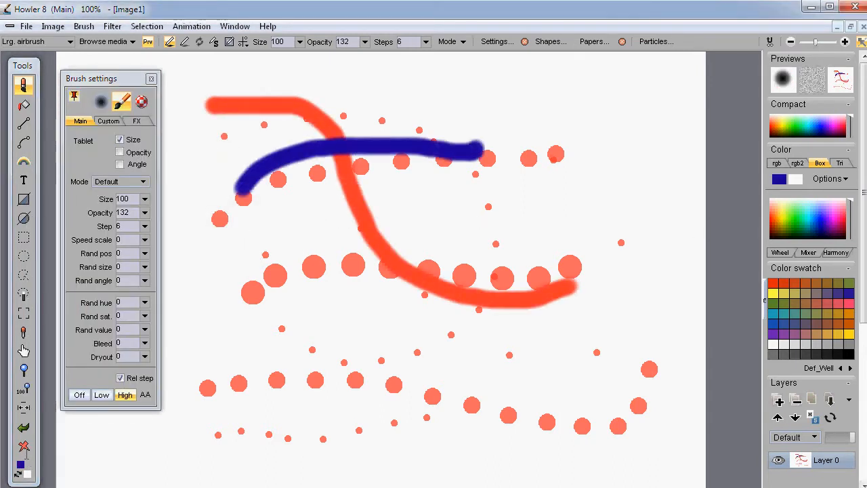
Clear the canvas, set the brush step to 22 and paint a dark blue arch across the upper canvas
click(24, 445)
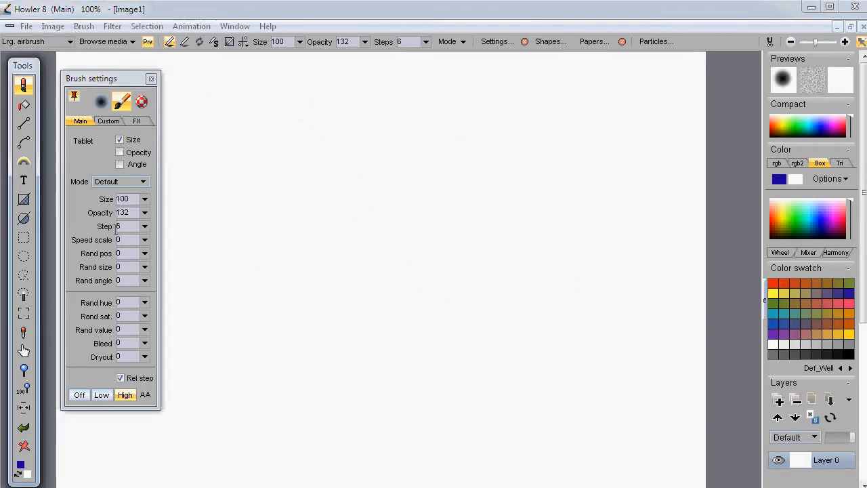
click(145, 227)
click(75, 243)
mouse_move(230, 226)
mouse_down()
mouse_move(523, 229)
mouse_move(530, 247)
mouse_up()
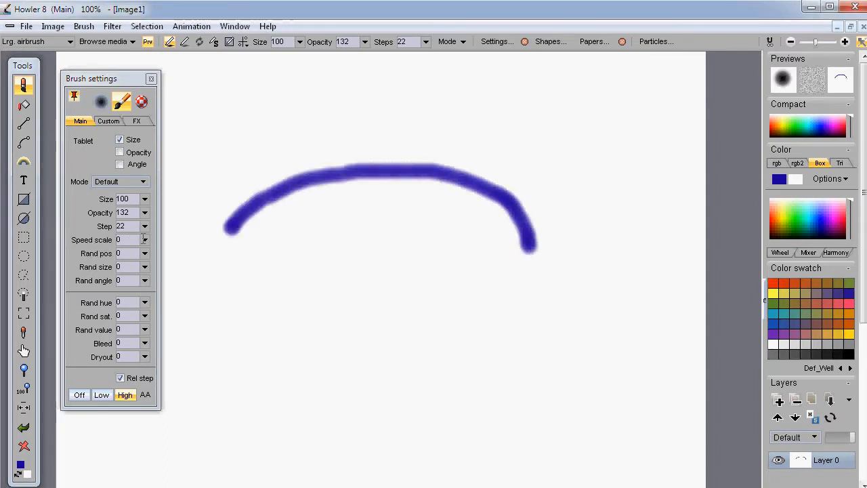
Set the speed scale to 23 and paint slow and fast blue strokes, including a long looping scribble across the canvas
click(144, 239)
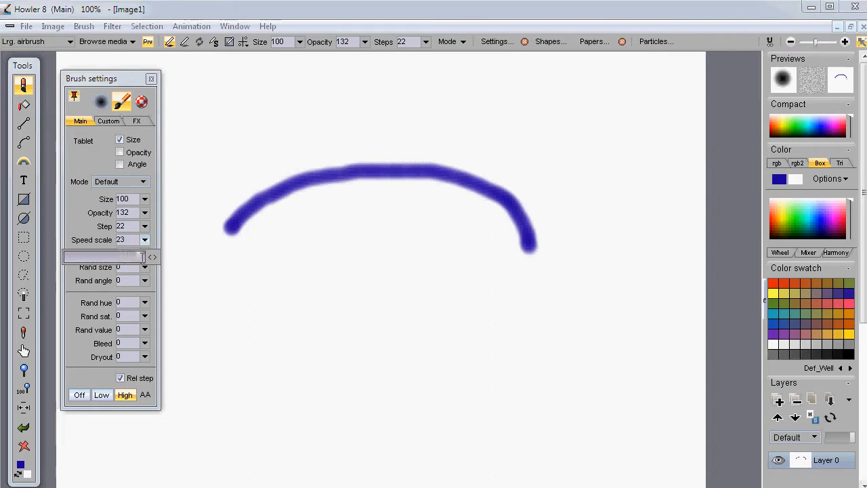
drag(209, 330, 237, 312)
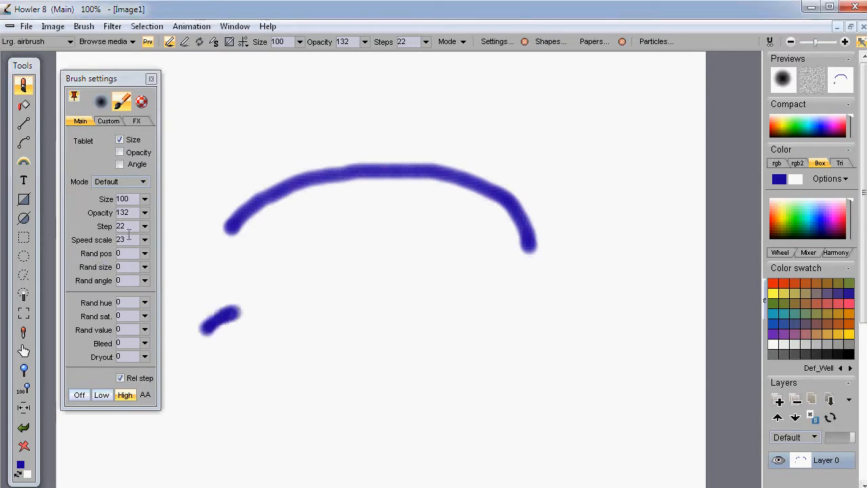
mouse_move(223, 350)
mouse_down()
mouse_move(248, 335)
mouse_move(479, 343)
mouse_move(562, 364)
mouse_up()
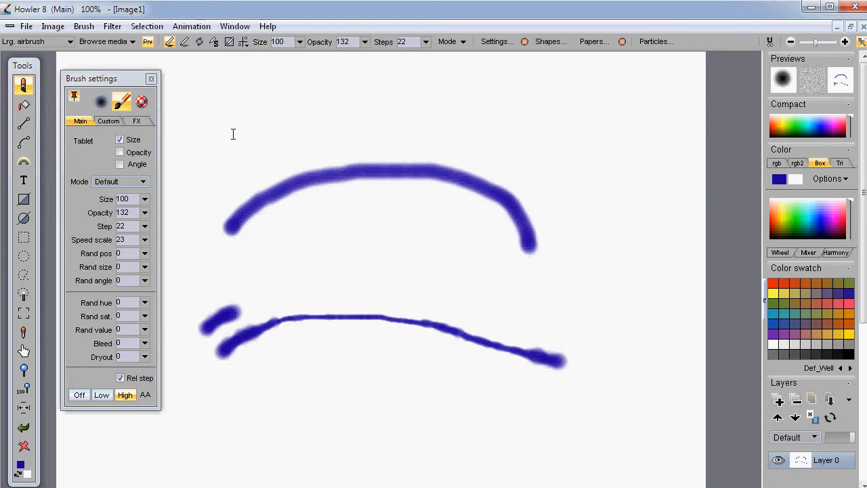
mouse_move(198, 113)
mouse_down()
mouse_move(261, 109)
mouse_move(490, 246)
mouse_move(580, 412)
mouse_move(347, 218)
mouse_move(561, 412)
mouse_move(493, 170)
mouse_move(406, 233)
mouse_move(337, 453)
mouse_move(548, 458)
mouse_move(401, 351)
mouse_up()
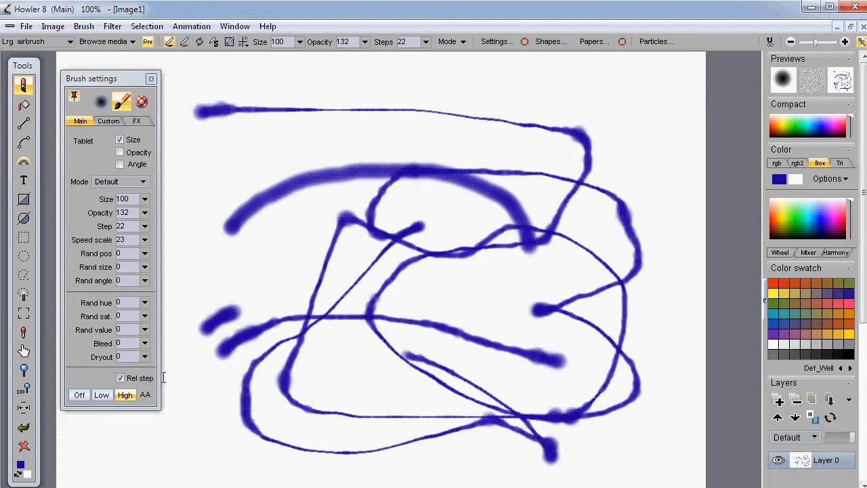
Clear the canvas and fill it with winding dark blue strokes of varying speed plus a looping bright green one
click(25, 448)
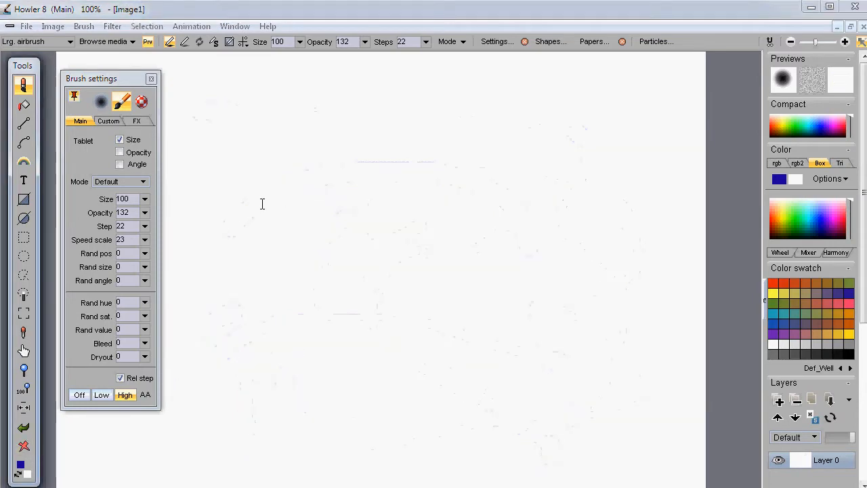
mouse_move(202, 142)
mouse_down()
mouse_move(359, 296)
mouse_move(627, 350)
mouse_move(512, 135)
mouse_move(509, 305)
mouse_move(416, 397)
mouse_move(391, 87)
mouse_move(507, 251)
mouse_move(515, 349)
mouse_up()
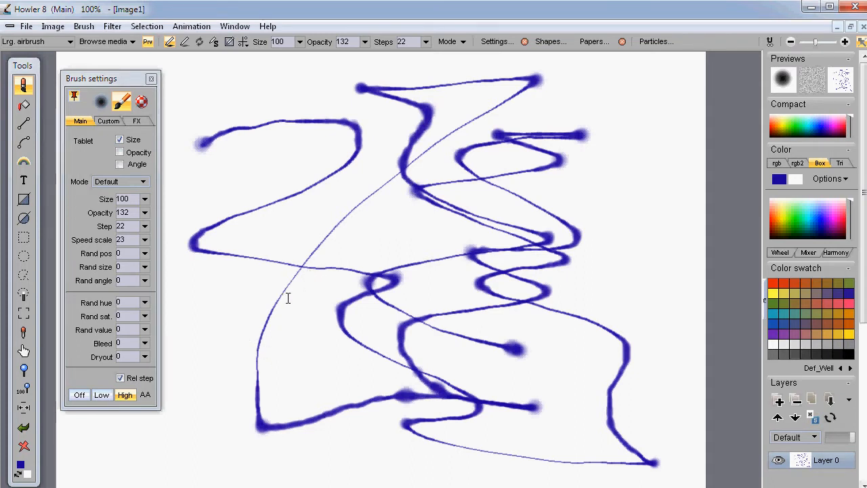
mouse_move(218, 316)
mouse_down()
mouse_move(249, 303)
mouse_move(291, 229)
mouse_move(394, 361)
mouse_move(604, 300)
mouse_move(342, 271)
mouse_up()
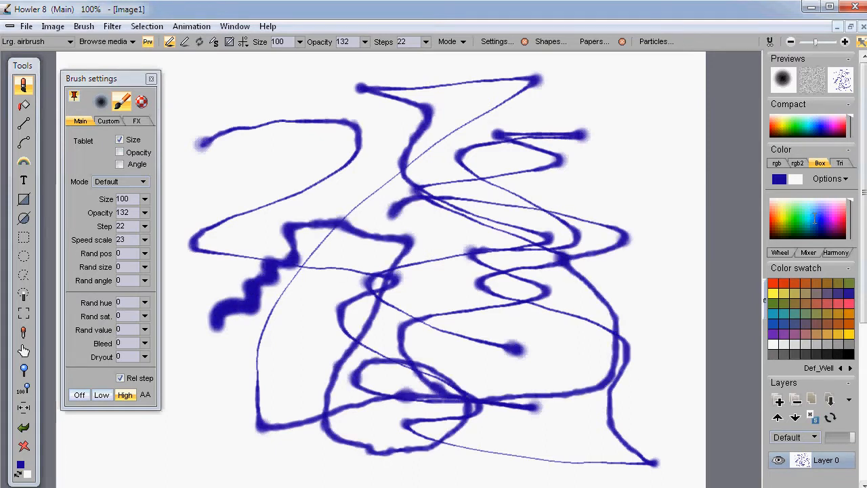
mouse_move(572, 160)
mouse_down()
mouse_move(542, 371)
mouse_move(591, 217)
mouse_move(387, 220)
mouse_up()
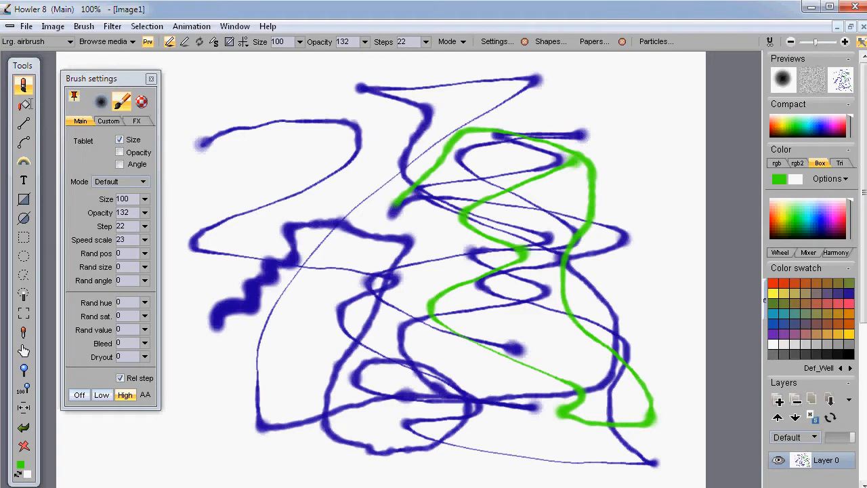
Load the Drippy pen preset and paint a thin green looping scribble over the drawing
click(25, 85)
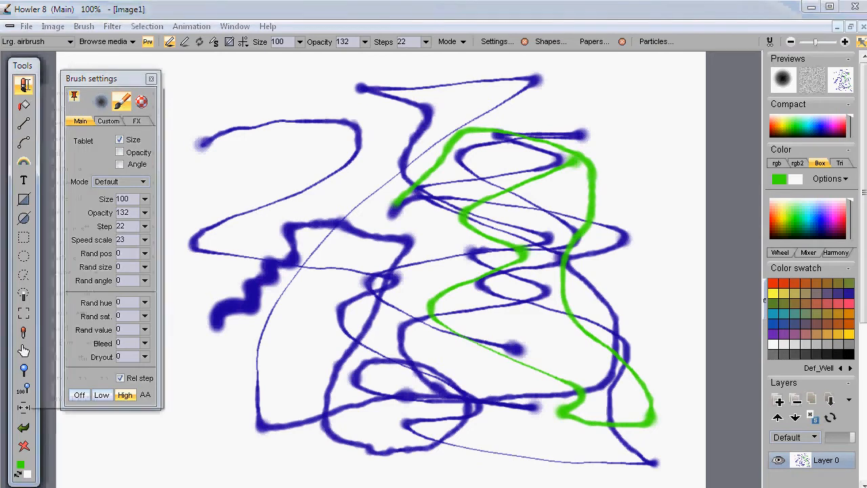
mouse_move(70, 138)
mouse_move(72, 123)
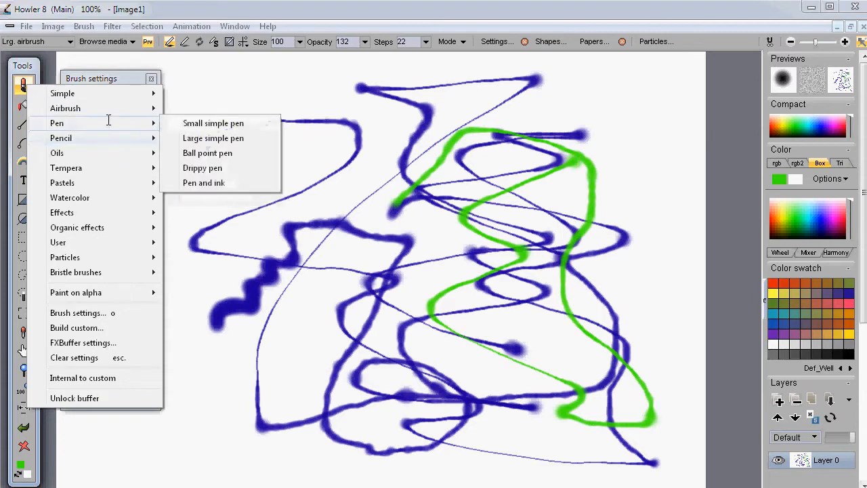
click(210, 170)
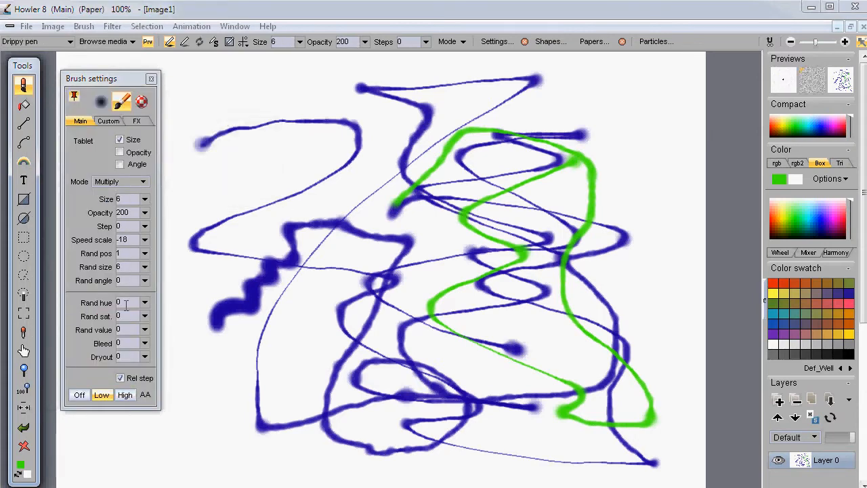
mouse_move(275, 165)
mouse_down()
mouse_move(258, 247)
mouse_move(251, 400)
mouse_move(416, 281)
mouse_move(291, 298)
mouse_up()
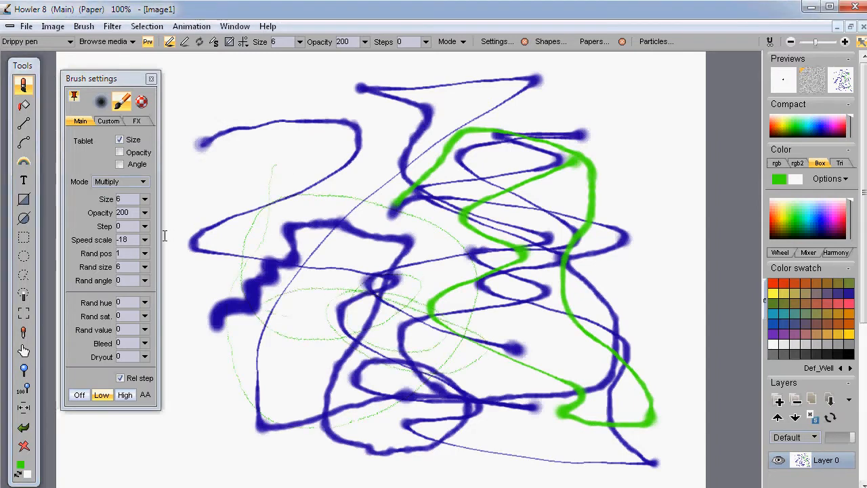
Set the speed scale to -5 and the brush size to 76, and scribble zigzag green strokes across the canvas
click(144, 239)
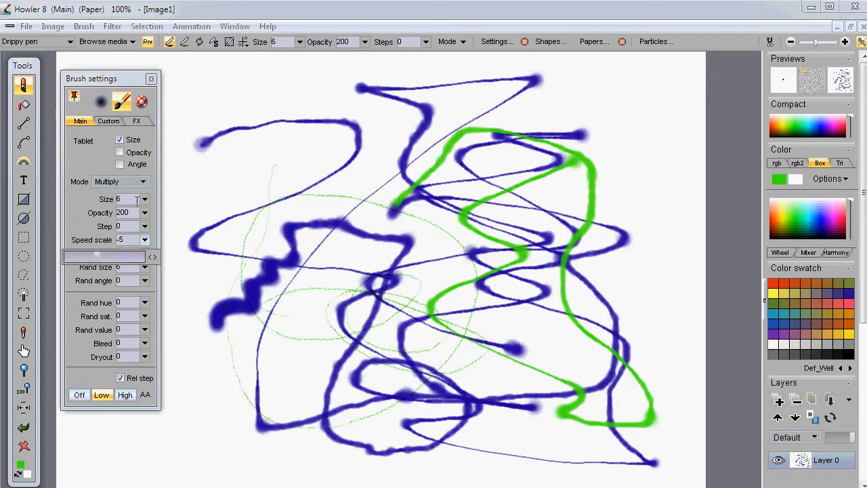
click(130, 199)
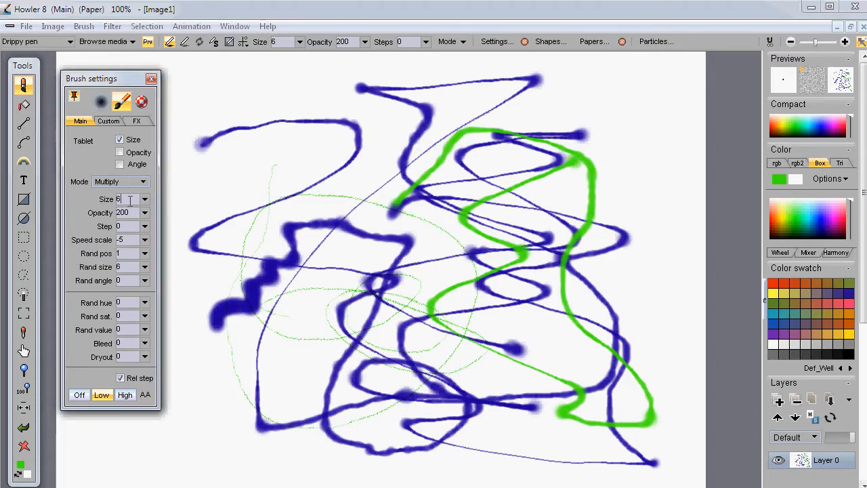
click(144, 199)
drag(103, 215, 126, 216)
mouse_move(329, 181)
mouse_down()
mouse_move(235, 220)
mouse_move(223, 345)
mouse_move(385, 317)
mouse_move(475, 203)
mouse_move(244, 155)
mouse_move(528, 200)
mouse_move(616, 400)
mouse_move(575, 354)
mouse_move(646, 145)
mouse_move(573, 89)
mouse_move(674, 111)
mouse_move(683, 296)
mouse_move(572, 342)
mouse_up()
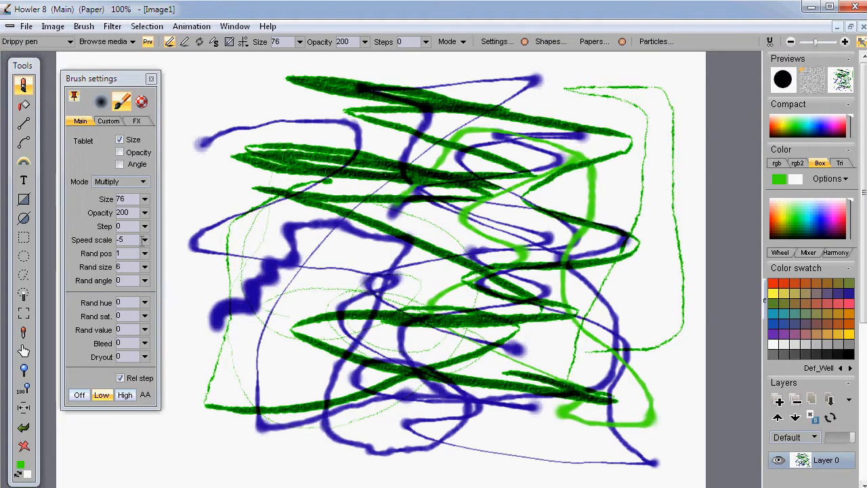
Set the speed scale to 18 and scribble over the drawing in green, orange-red and yellow
click(100, 254)
mouse_move(309, 302)
mouse_down()
mouse_move(482, 445)
mouse_move(367, 198)
mouse_move(561, 411)
mouse_move(443, 103)
mouse_move(406, 140)
mouse_move(522, 305)
mouse_move(562, 149)
mouse_move(474, 173)
mouse_move(371, 330)
mouse_move(261, 148)
mouse_move(460, 98)
mouse_move(634, 240)
mouse_move(631, 306)
mouse_up()
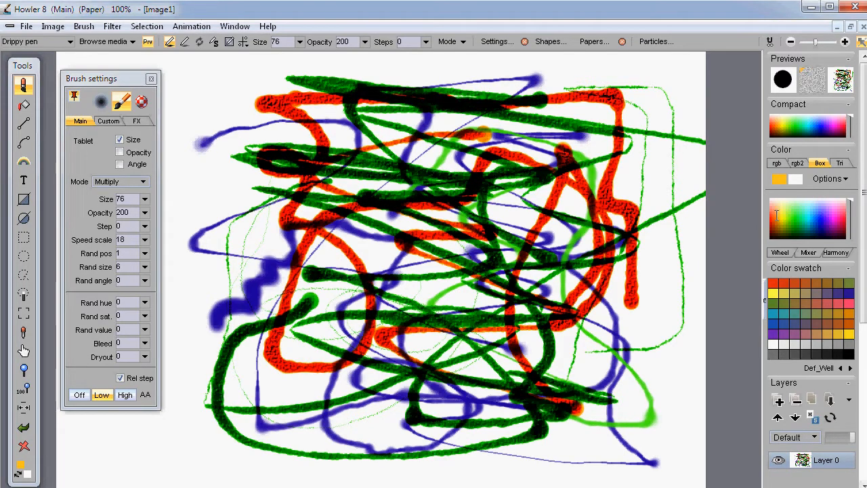
click(784, 213)
mouse_move(661, 144)
mouse_down()
mouse_move(640, 157)
mouse_move(681, 234)
mouse_move(528, 285)
mouse_move(434, 245)
mouse_up()
mouse_move(401, 204)
mouse_down()
mouse_move(349, 169)
mouse_move(413, 182)
mouse_move(213, 139)
mouse_move(427, 106)
mouse_move(345, 82)
mouse_move(446, 85)
mouse_move(410, 162)
mouse_up()
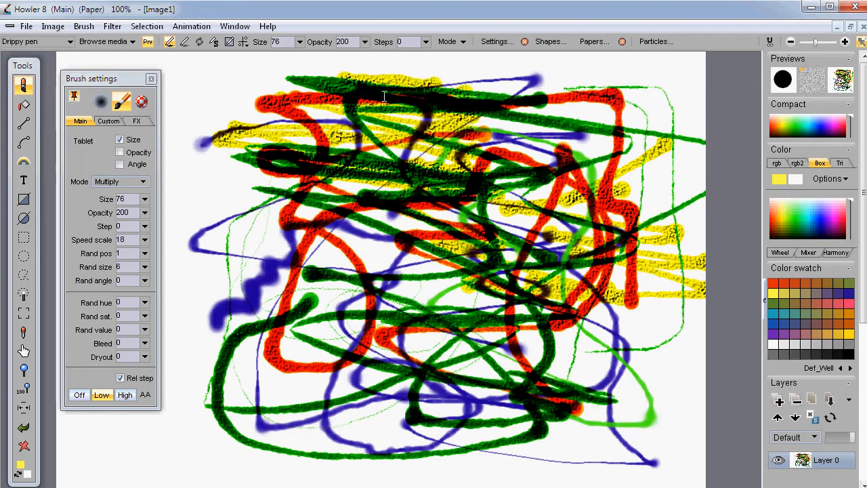
Change the brush mode to Default and scribble yellow strokes over the upper part of the drawing
click(460, 41)
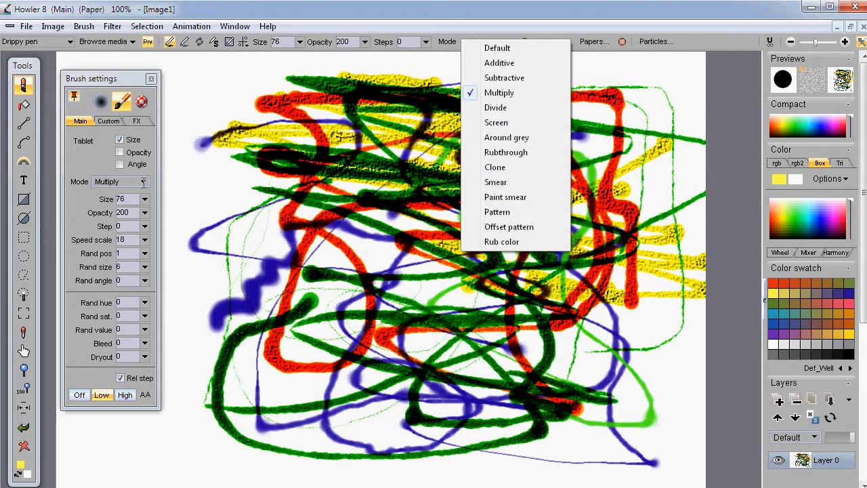
click(128, 181)
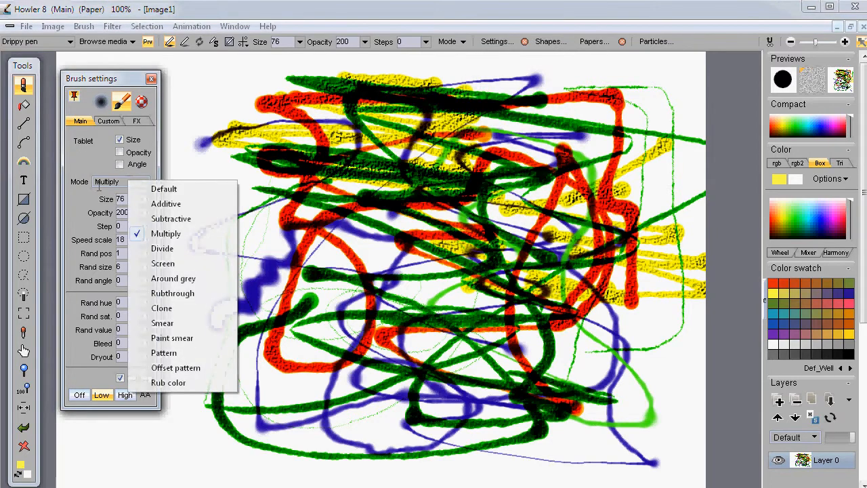
click(164, 189)
mouse_move(257, 237)
mouse_down()
mouse_move(485, 115)
mouse_move(407, 156)
mouse_move(235, 99)
mouse_move(359, 163)
mouse_up()
Switch the brush mode to Subtractive and scribble over the yellow and green strokes in the upper drawing
click(145, 180)
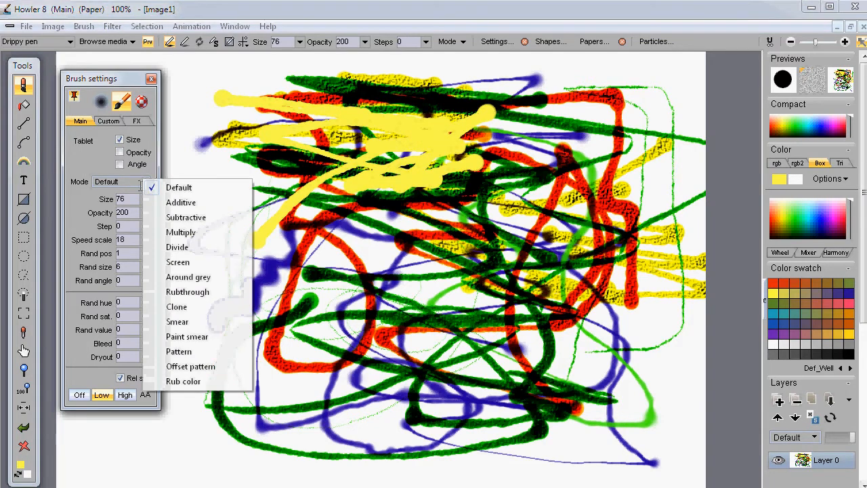
click(183, 217)
mouse_move(318, 166)
mouse_down()
mouse_move(407, 173)
mouse_move(464, 217)
mouse_move(378, 160)
mouse_move(357, 180)
mouse_up()
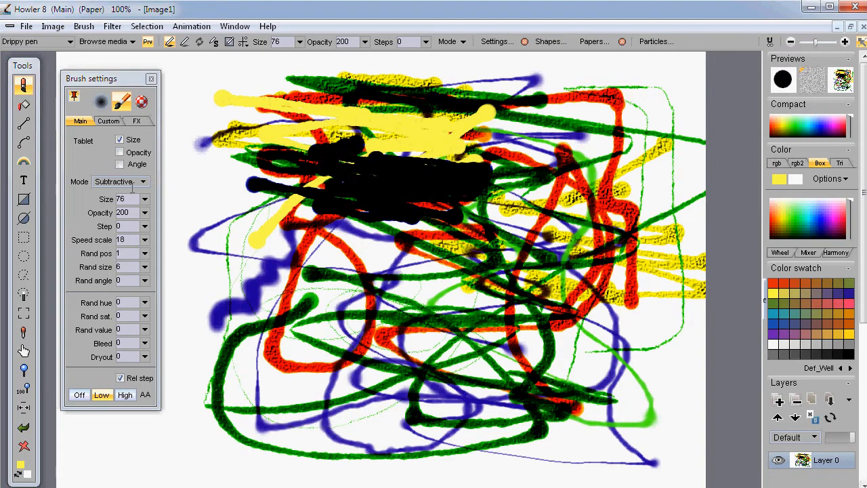
Switch the brush mode to Additive and scribble repeatedly over the black area in the upper drawing
click(139, 182)
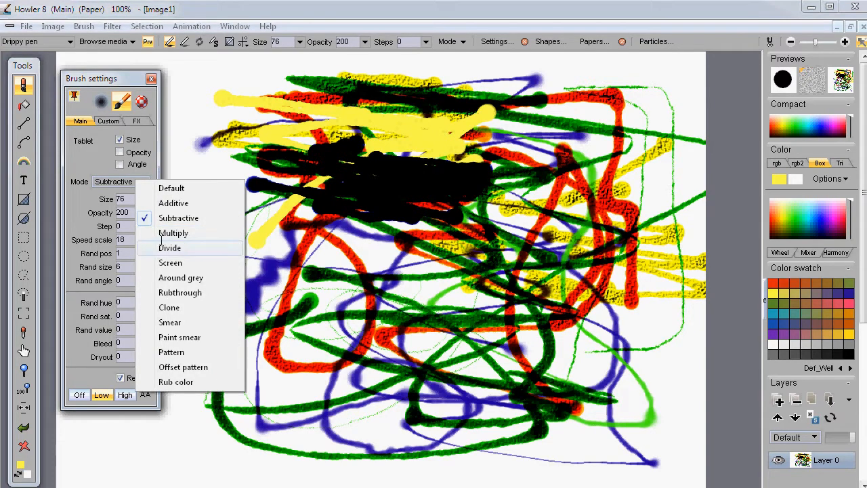
click(173, 203)
mouse_move(316, 201)
mouse_down()
mouse_move(385, 197)
mouse_move(427, 145)
mouse_move(467, 196)
mouse_move(413, 179)
mouse_move(357, 213)
mouse_up()
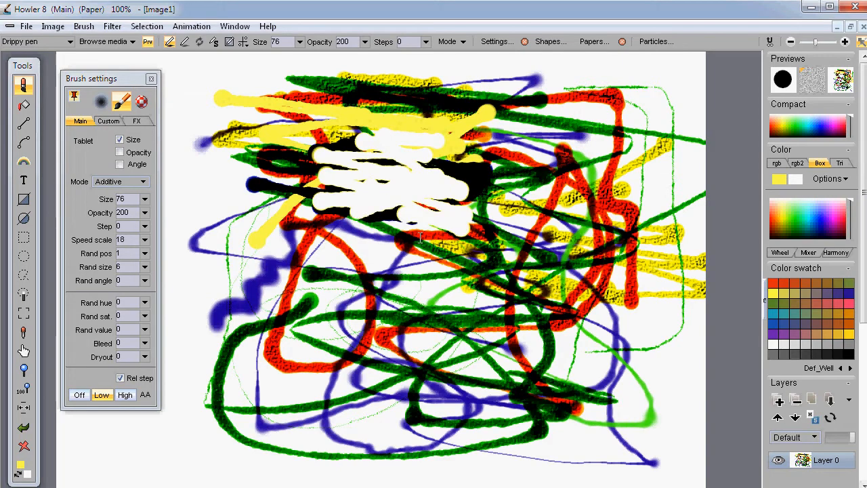
mouse_move(405, 203)
mouse_down()
mouse_move(468, 177)
mouse_move(478, 202)
mouse_move(487, 168)
mouse_move(406, 135)
mouse_move(318, 155)
mouse_move(285, 149)
mouse_move(315, 145)
mouse_move(339, 210)
mouse_move(460, 237)
mouse_move(494, 227)
mouse_move(325, 164)
mouse_move(389, 148)
mouse_move(376, 144)
mouse_up()
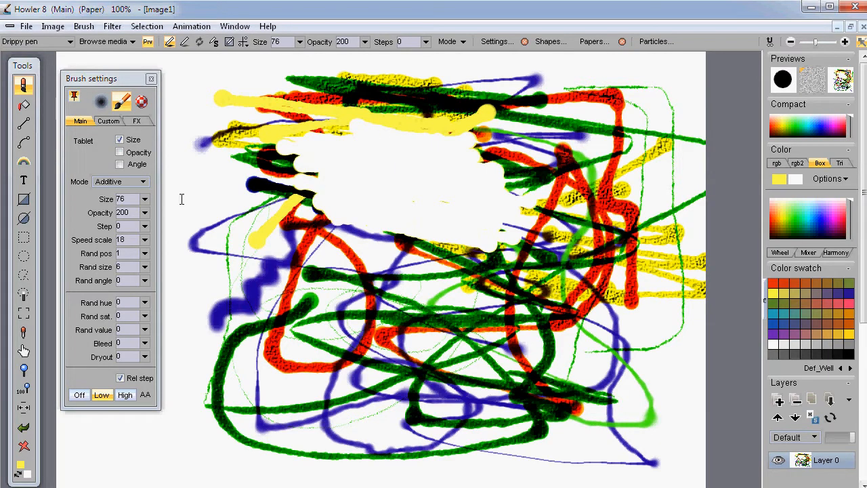
Switch the brush mode to Screen and scribble over the strokes around the white area
click(143, 182)
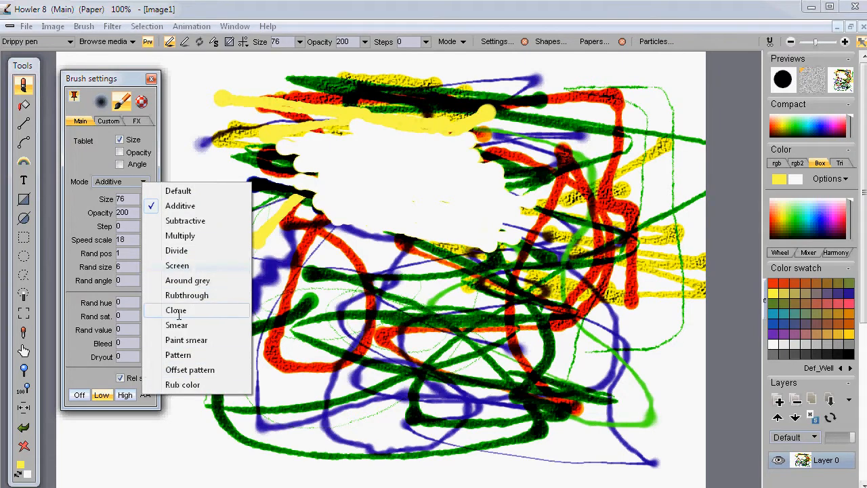
click(175, 265)
mouse_move(335, 195)
mouse_down()
mouse_move(392, 244)
mouse_move(318, 190)
mouse_up()
Switch the brush mode to Divide and scribble over the upper and middle parts of the drawing
click(143, 181)
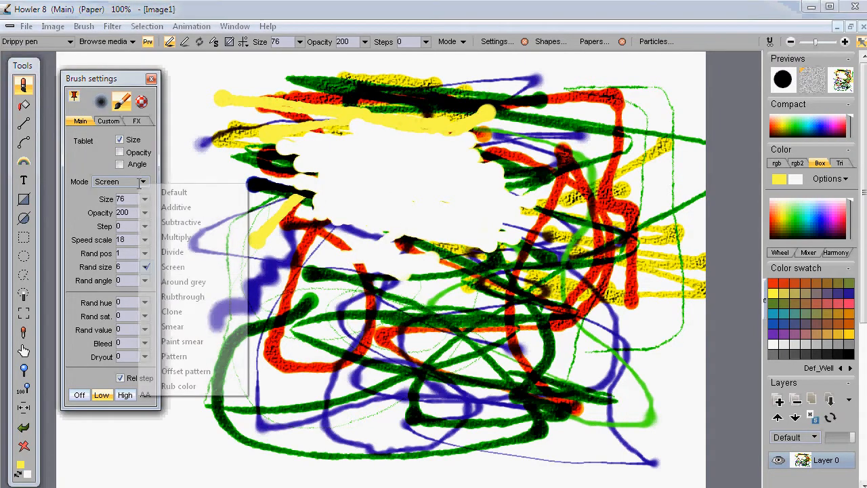
click(172, 251)
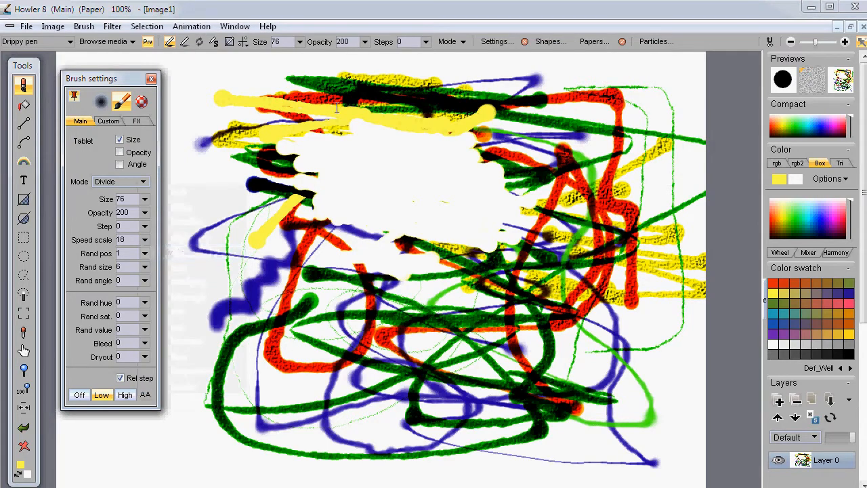
mouse_move(427, 111)
mouse_down()
mouse_move(581, 266)
mouse_move(345, 399)
mouse_move(290, 235)
mouse_up()
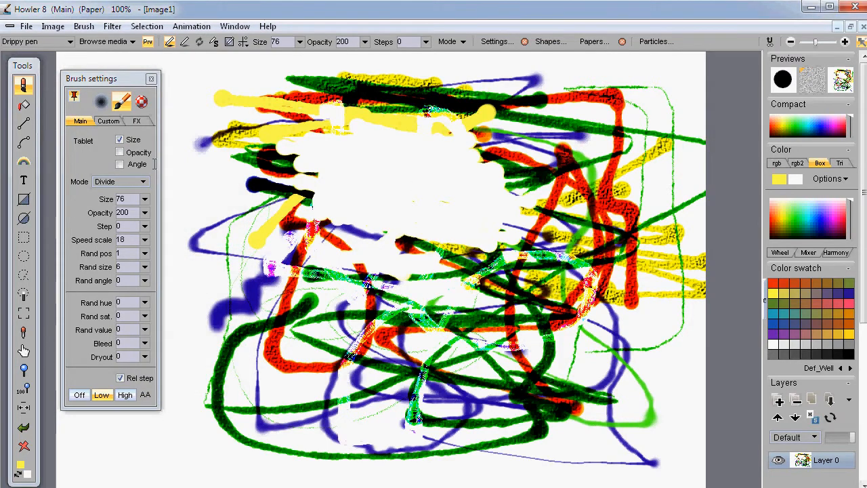
Load the Totally oils brush preset, then dab and smear yellow paint across the white area and the surrounding strokes
click(23, 85)
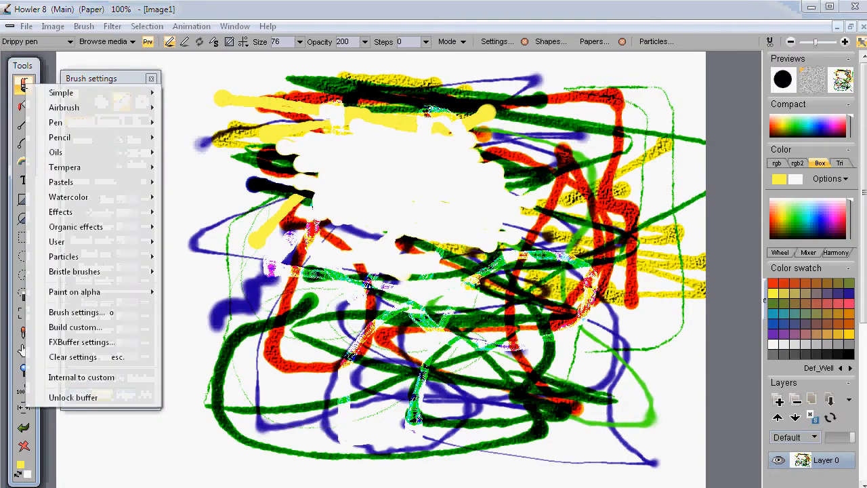
mouse_move(67, 179)
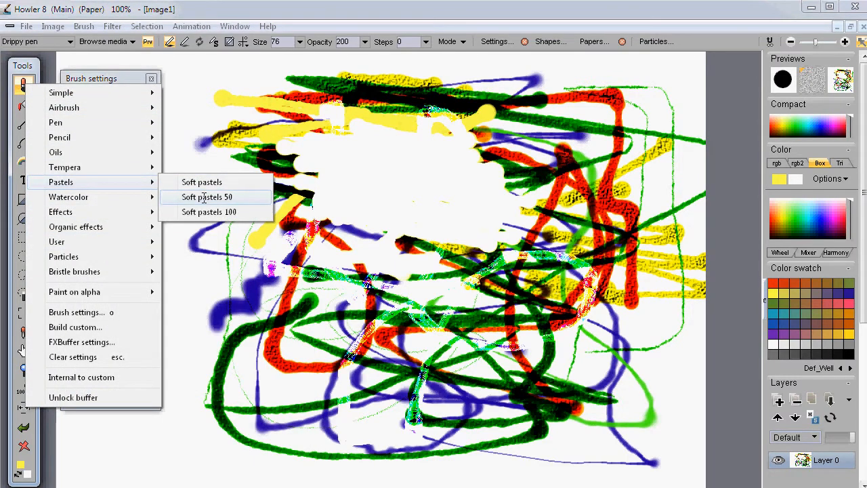
mouse_move(65, 151)
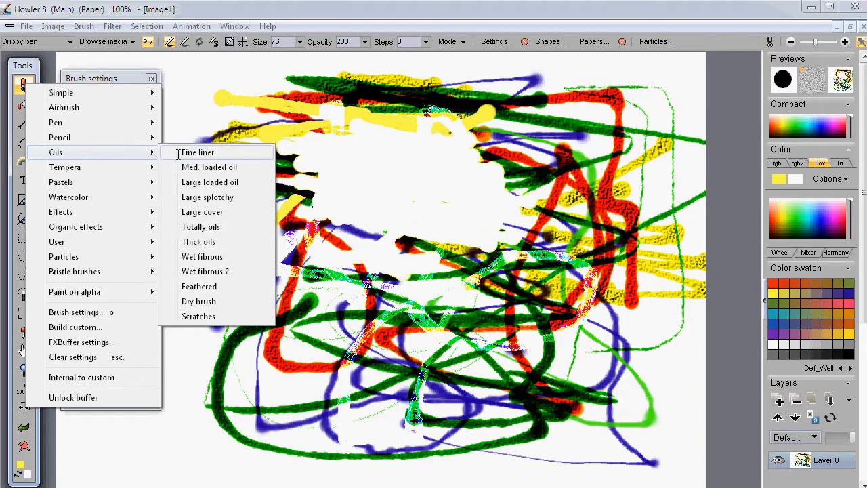
click(197, 227)
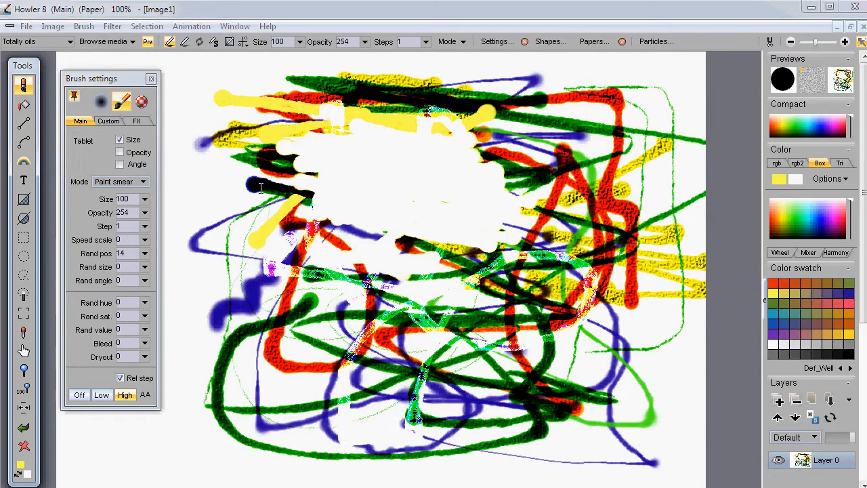
click(387, 181)
click(468, 182)
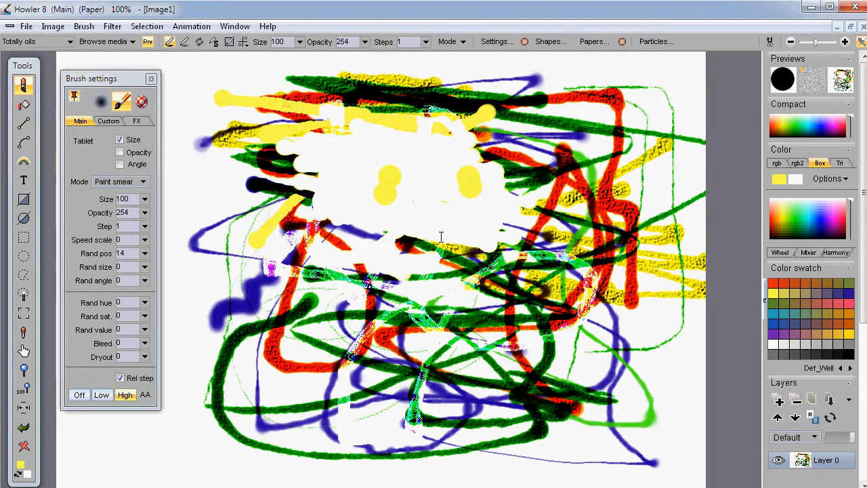
click(416, 197)
click(350, 188)
click(361, 209)
mouse_move(435, 227)
mouse_down()
mouse_move(400, 230)
mouse_move(406, 288)
mouse_move(511, 258)
mouse_move(477, 168)
mouse_up()
mouse_move(418, 166)
mouse_down()
mouse_move(271, 237)
mouse_move(298, 352)
mouse_move(407, 284)
mouse_move(454, 142)
mouse_move(556, 223)
mouse_move(392, 112)
mouse_move(498, 298)
mouse_move(420, 369)
mouse_up()
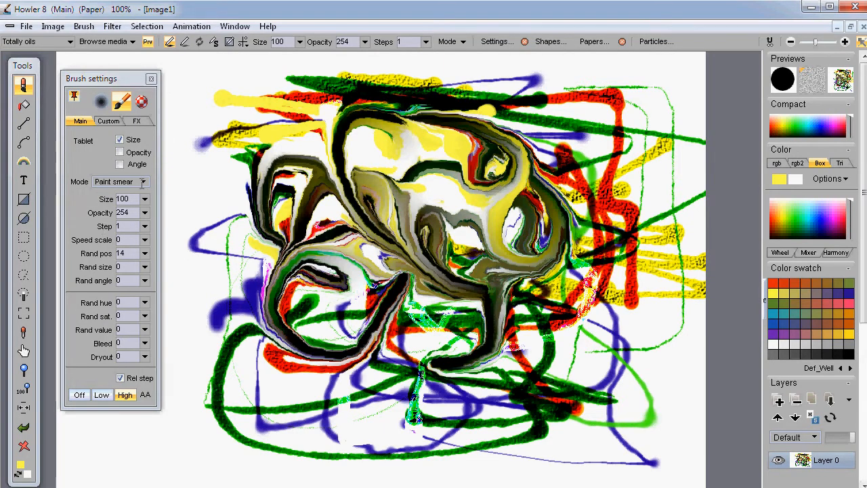
Load the Large pencil brush preset and draw thin yellow zigzag lines over the upper-left part of the drawing
click(24, 84)
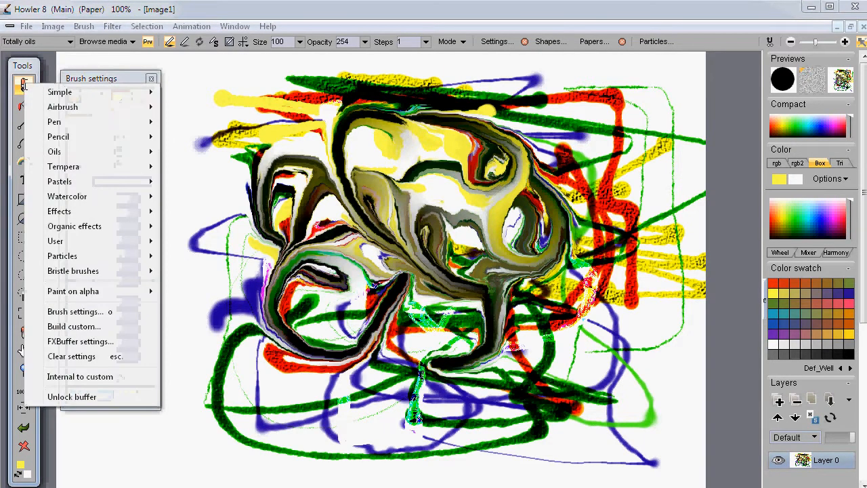
mouse_move(73, 137)
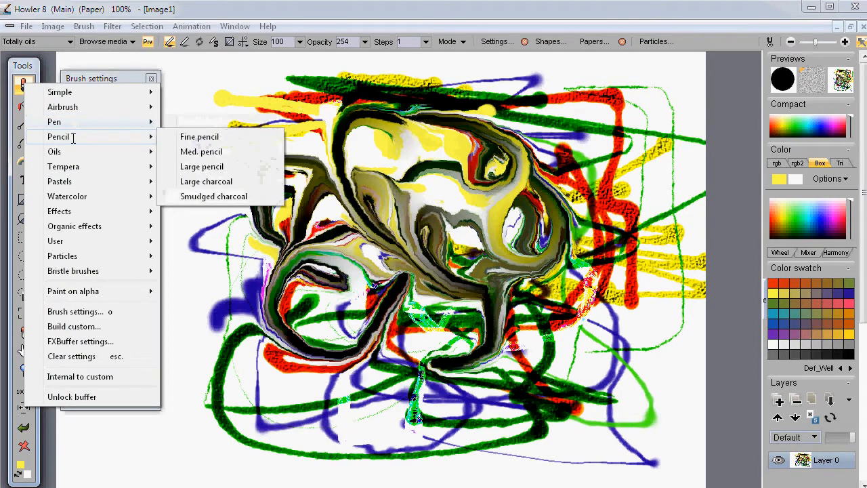
click(201, 166)
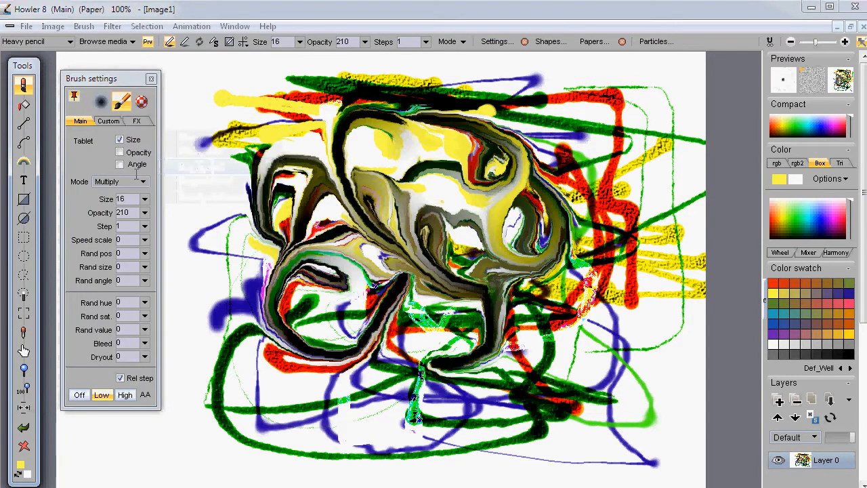
mouse_move(313, 211)
mouse_down()
mouse_move(396, 206)
mouse_move(302, 139)
mouse_up()
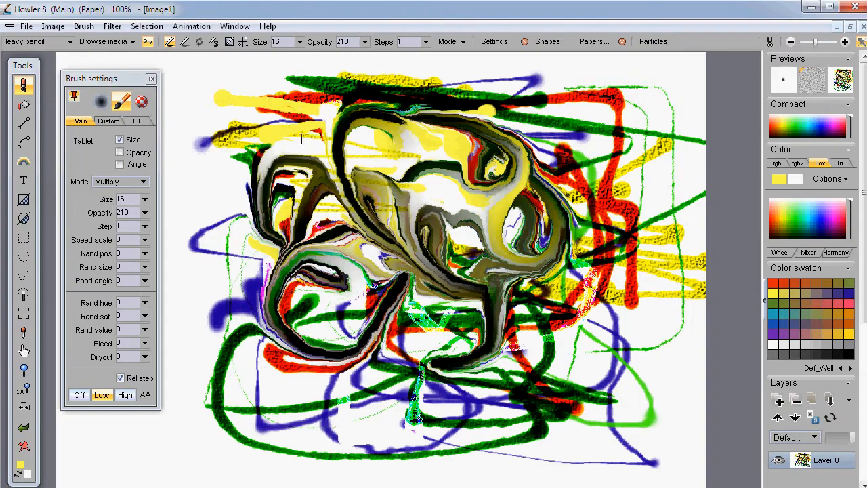
drag(251, 238, 350, 201)
Increase the pencil size to 97 and scribble a dense yellow patch on a cleared canvas
click(298, 42)
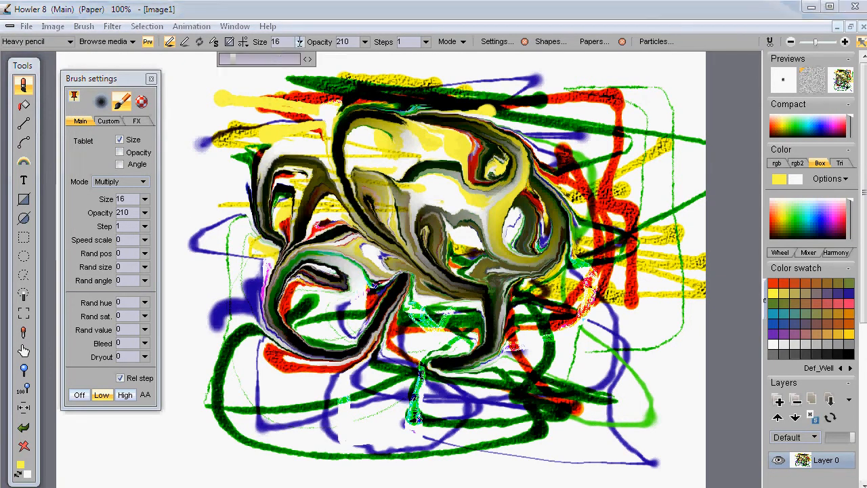
drag(254, 59, 294, 80)
mouse_move(277, 258)
mouse_down()
mouse_move(338, 223)
mouse_move(261, 156)
mouse_up()
click(24, 445)
mouse_move(301, 206)
mouse_down()
mouse_move(387, 210)
mouse_move(389, 166)
mouse_move(420, 148)
mouse_move(403, 220)
mouse_move(528, 271)
mouse_move(532, 308)
mouse_move(412, 249)
mouse_up()
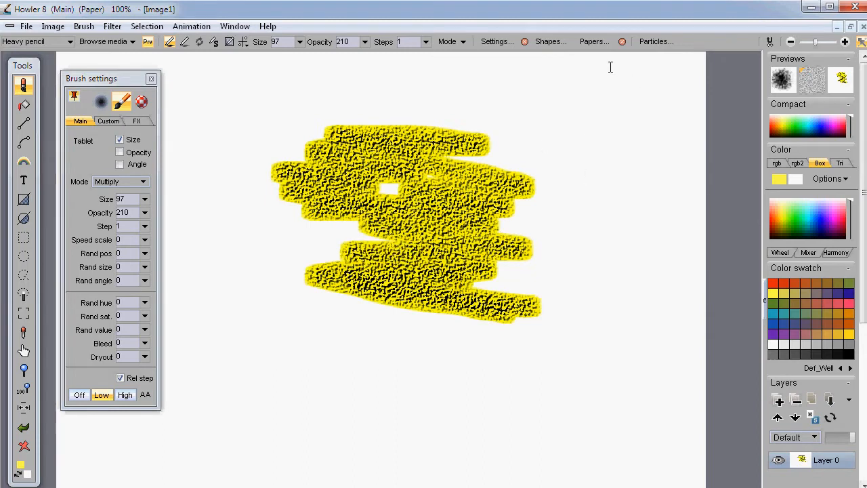
Lower the paper relief to near its minimum and scribble yellow below the existing textured patch
click(595, 42)
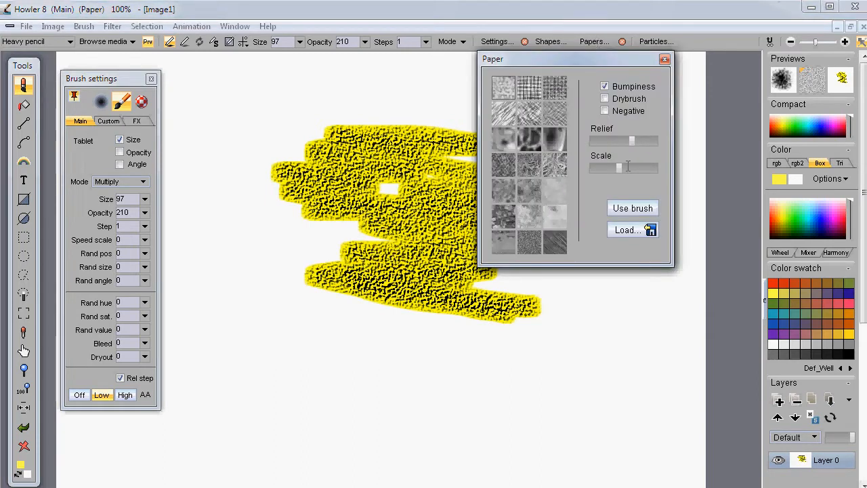
drag(601, 141, 596, 140)
mouse_move(587, 332)
mouse_down()
mouse_move(355, 336)
mouse_move(568, 413)
mouse_move(292, 403)
mouse_move(272, 336)
mouse_move(236, 277)
mouse_move(447, 337)
mouse_move(339, 285)
mouse_move(508, 397)
mouse_move(555, 364)
mouse_move(533, 367)
mouse_move(566, 318)
mouse_move(517, 323)
mouse_move(178, 226)
mouse_move(361, 232)
mouse_move(254, 221)
mouse_up()
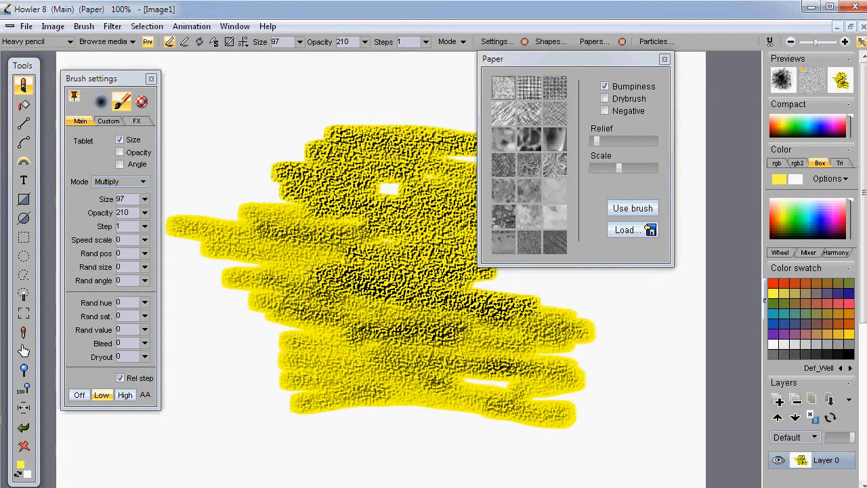
Clear the canvas and scribble one yellow patch with the current paper and one below it with the diagonal-hatch paper
click(24, 444)
mouse_move(335, 197)
mouse_down()
mouse_move(292, 177)
mouse_move(358, 213)
mouse_move(332, 165)
mouse_move(298, 182)
mouse_move(342, 195)
mouse_up()
click(503, 112)
mouse_move(277, 360)
mouse_down()
mouse_move(394, 335)
mouse_move(420, 298)
mouse_move(413, 254)
mouse_move(325, 251)
mouse_up()
Scribble yellow patches in the lower drawing with the middle paper of the sixth row and the first paper of the last row
click(529, 216)
mouse_move(531, 376)
mouse_down()
mouse_move(490, 325)
mouse_move(433, 291)
mouse_move(420, 269)
mouse_up()
click(504, 242)
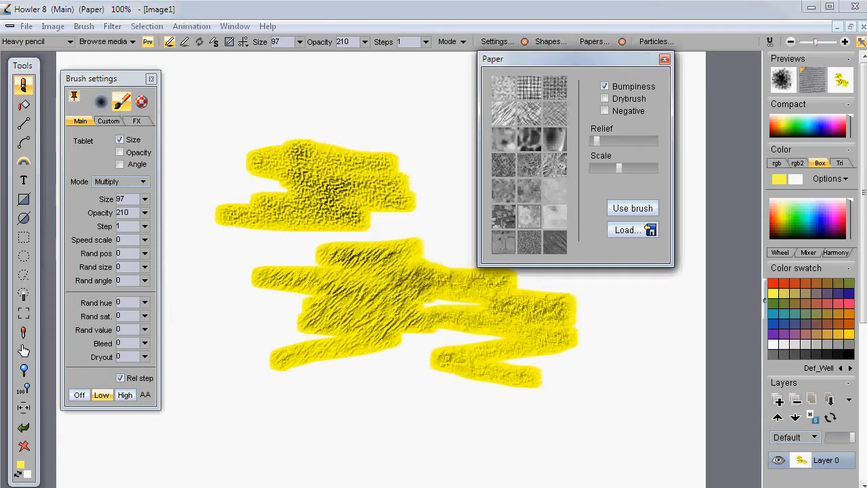
mouse_move(427, 437)
mouse_down()
mouse_move(356, 397)
mouse_move(499, 346)
mouse_move(359, 359)
mouse_move(502, 380)
mouse_move(298, 406)
mouse_move(591, 386)
mouse_move(445, 360)
mouse_move(633, 339)
mouse_move(604, 298)
mouse_move(554, 300)
mouse_up()
Choose the fine-grained middle paper of the last row and scribble yellow over the left and upper parts of the drawing
click(529, 241)
mouse_move(264, 284)
mouse_down()
mouse_move(341, 235)
mouse_move(320, 218)
mouse_up()
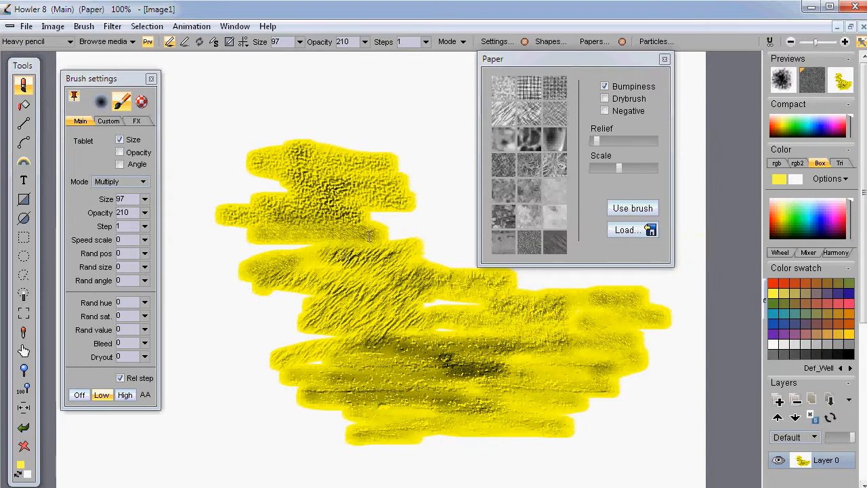
mouse_move(342, 108)
mouse_down()
mouse_move(442, 161)
mouse_move(467, 210)
mouse_move(432, 270)
mouse_move(447, 208)
mouse_move(396, 228)
mouse_move(164, 260)
mouse_move(430, 338)
mouse_up()
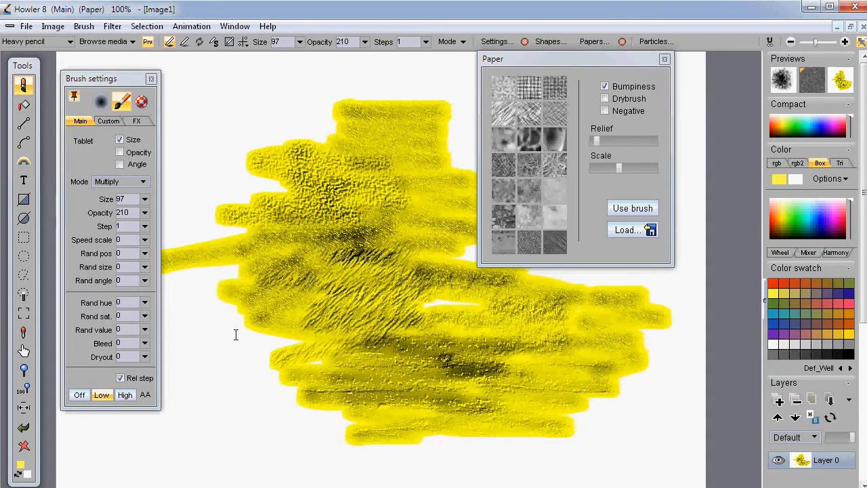
mouse_move(223, 398)
mouse_down()
mouse_move(218, 366)
mouse_move(282, 251)
mouse_move(244, 162)
mouse_move(404, 151)
mouse_up()
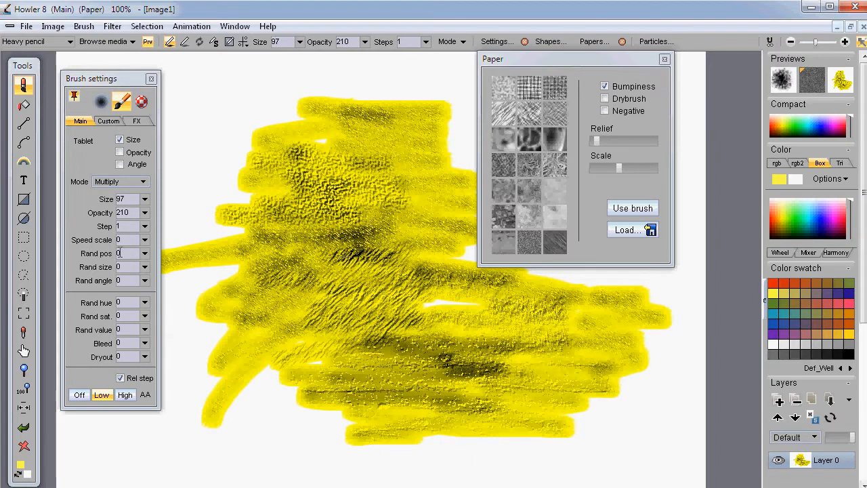
Load the Large airbrush preset and set its random position to 33
click(144, 253)
click(86, 270)
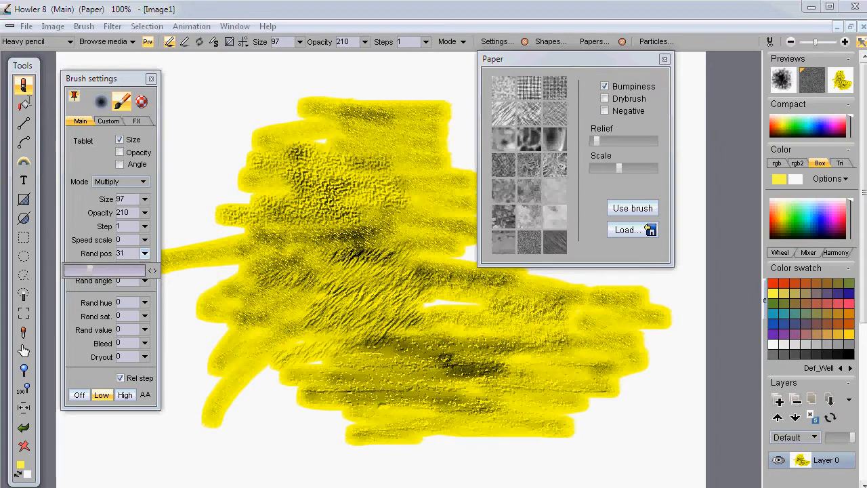
click(24, 84)
mouse_move(68, 108)
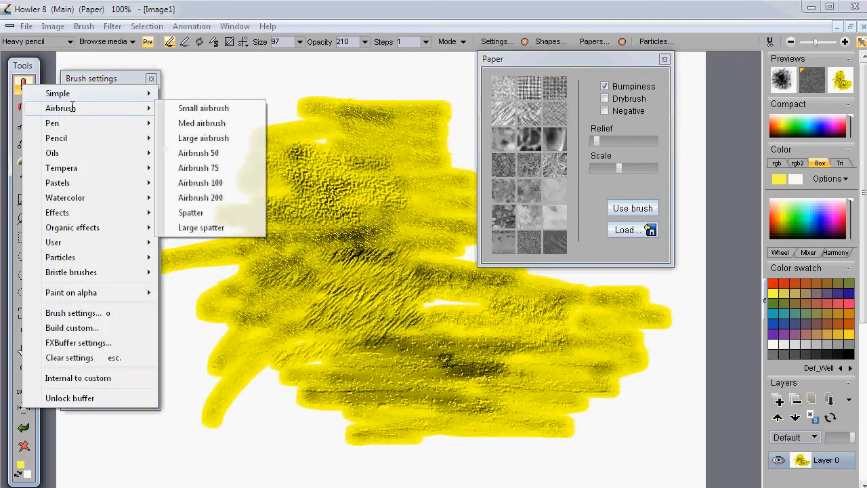
click(203, 138)
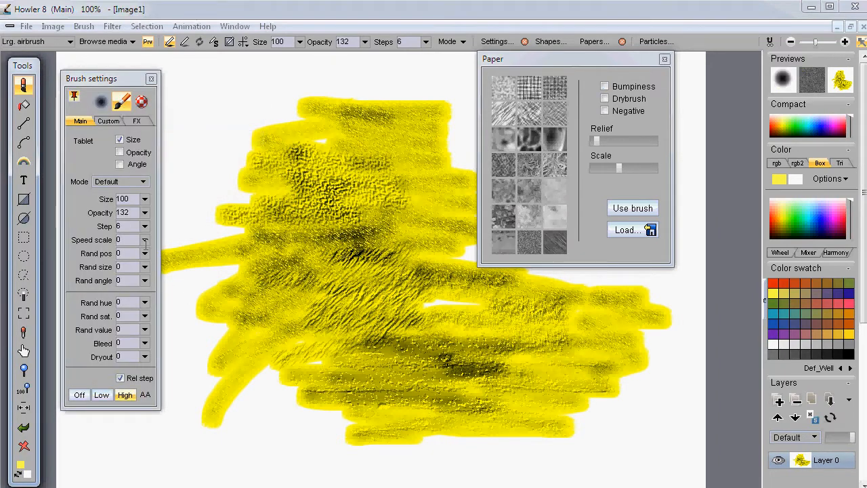
click(144, 253)
drag(76, 269, 93, 269)
Choose blue as the paint color and airbrush a large wavy curve across the yellow texture
click(822, 222)
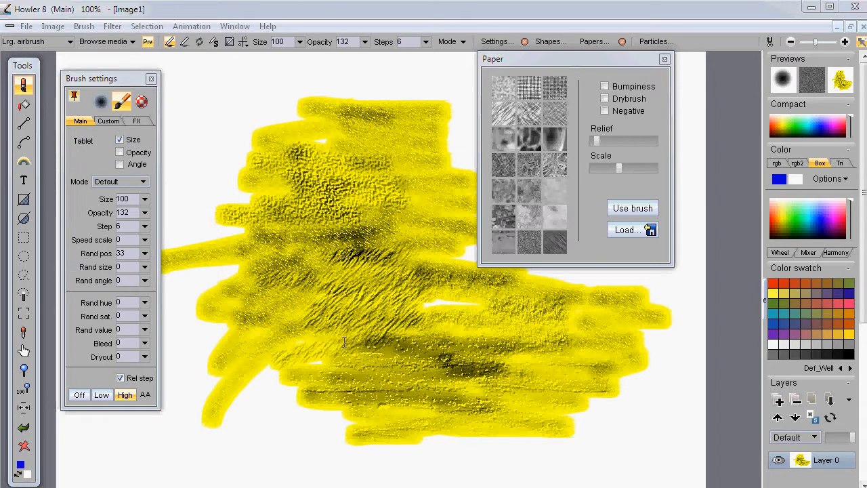
mouse_move(227, 383)
mouse_down()
mouse_move(274, 193)
mouse_move(413, 132)
mouse_move(440, 332)
mouse_move(544, 397)
mouse_move(564, 381)
mouse_up()
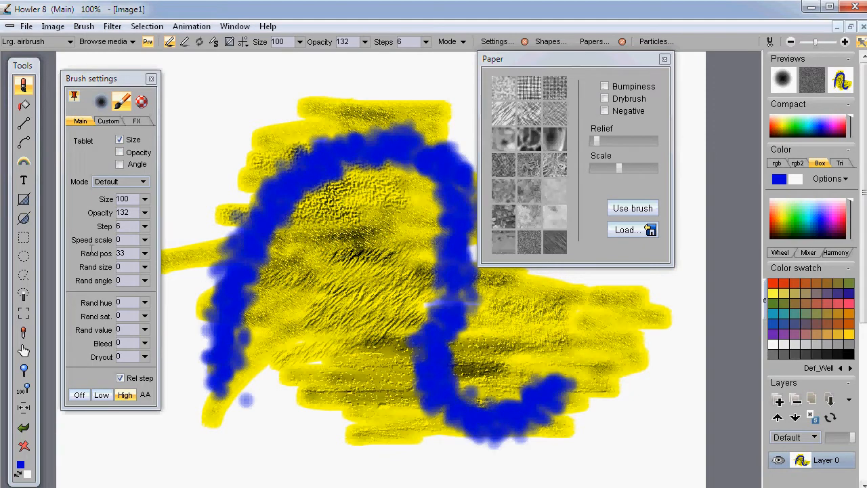
Clear the canvas, then airbrush a long blue looping curve with the random position set to 0
key(Delete)
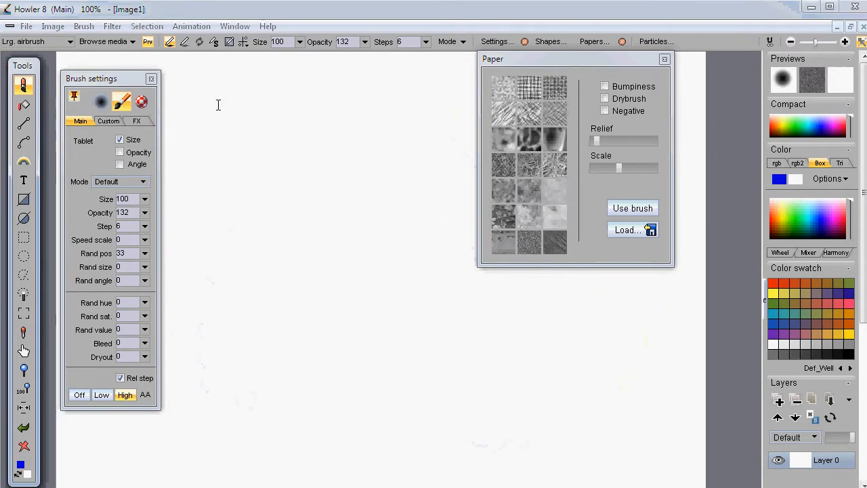
drag(144, 253, 81, 270)
mouse_move(211, 101)
mouse_down()
mouse_move(267, 344)
mouse_move(542, 400)
mouse_move(390, 276)
mouse_move(380, 146)
mouse_up()
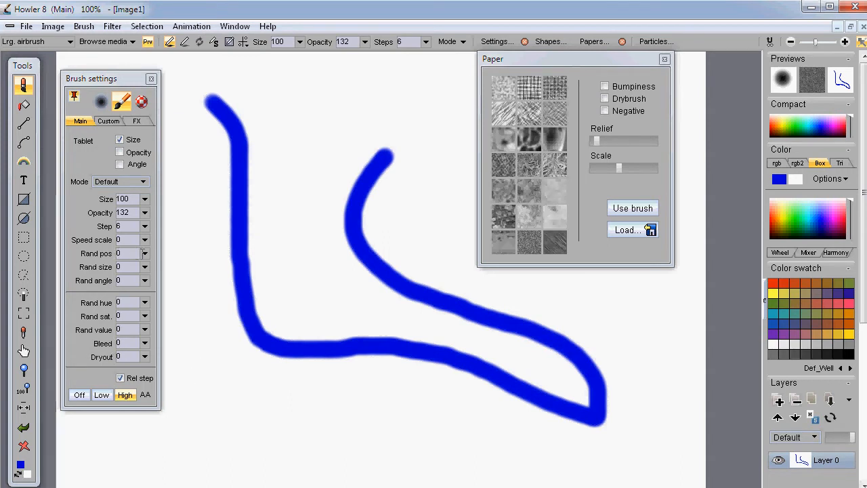
Set the random position to 40 and repeat the last airbrush stroke in orange
click(144, 253)
drag(89, 269, 97, 270)
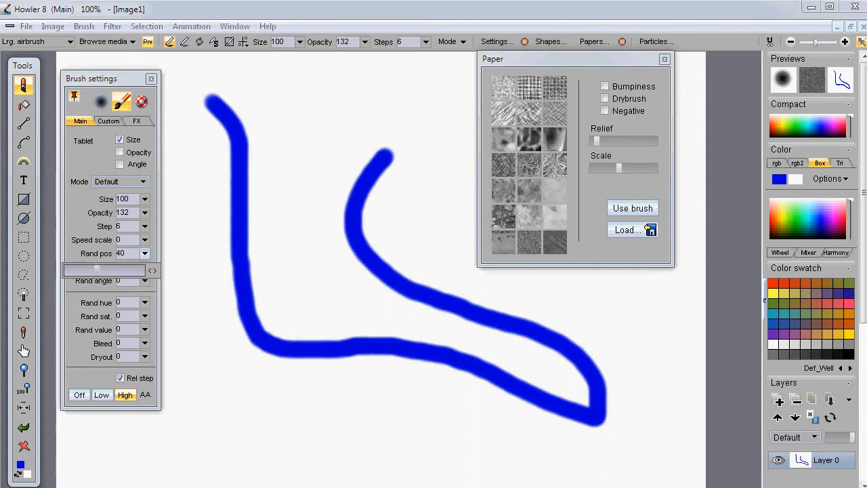
click(776, 122)
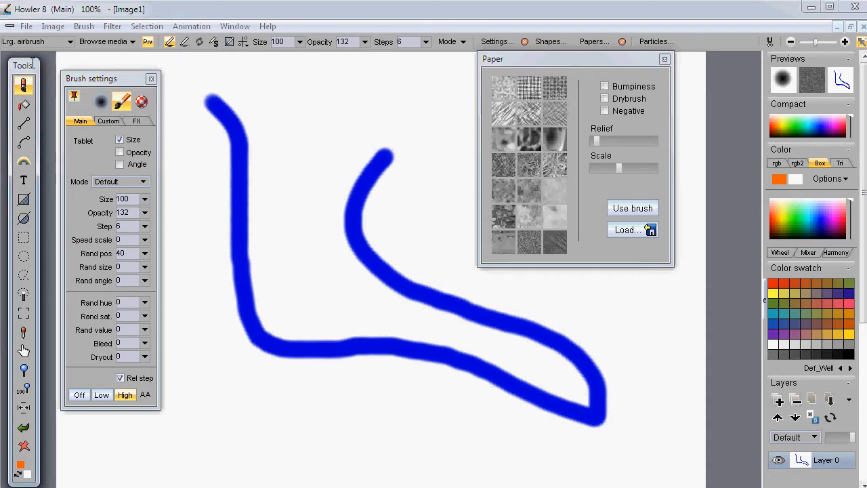
key(a)
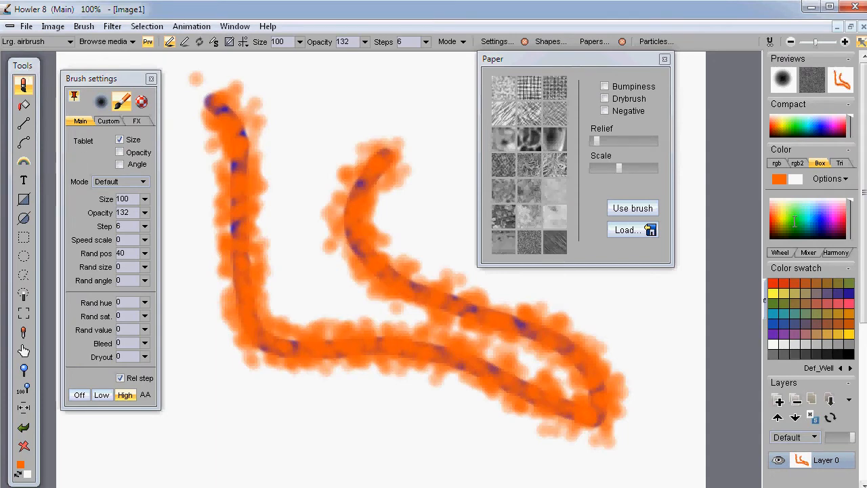
Choose green as the paint color and load the Totally oils brush preset
click(794, 220)
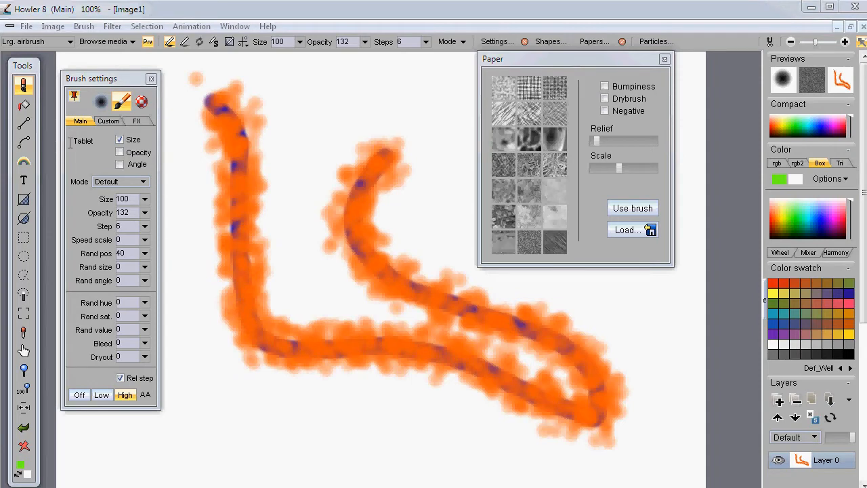
right_click(24, 84)
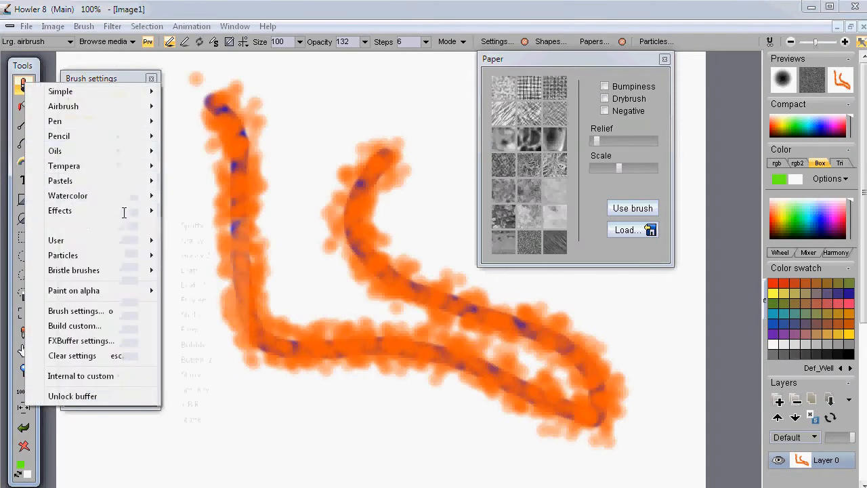
mouse_move(102, 151)
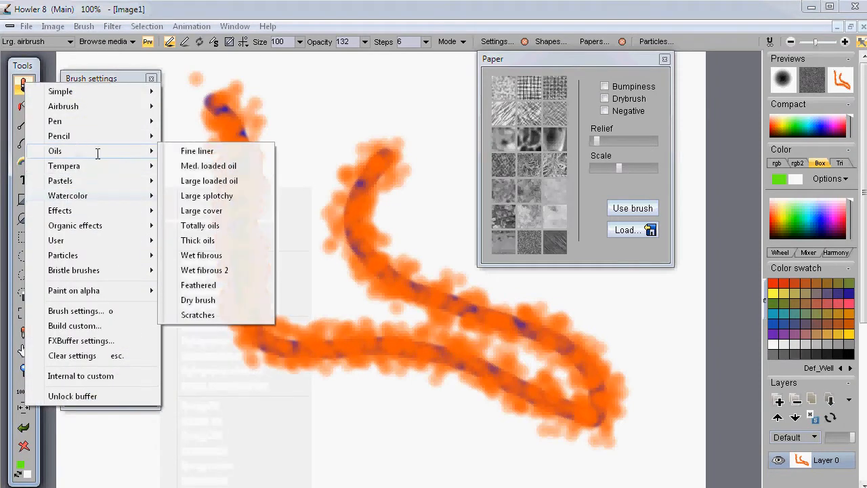
click(191, 225)
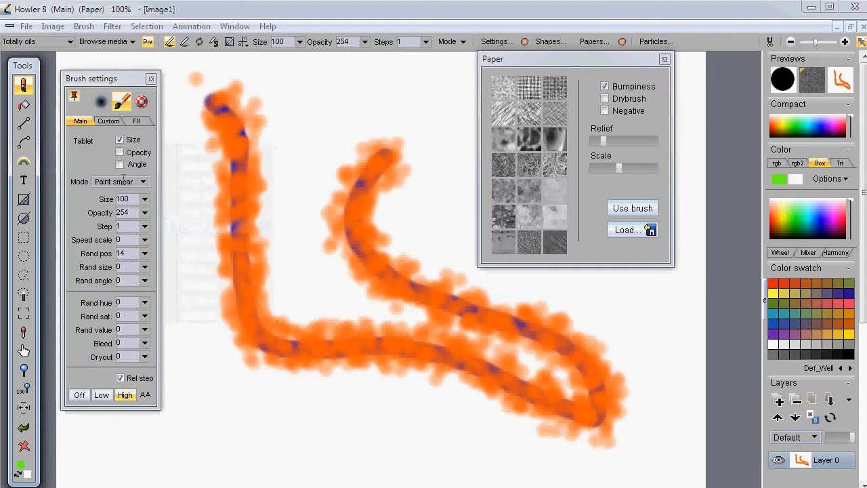
Repeat the last stroke in green with the Totally oils brush, then load the Smear 100 effects preset
key(n)
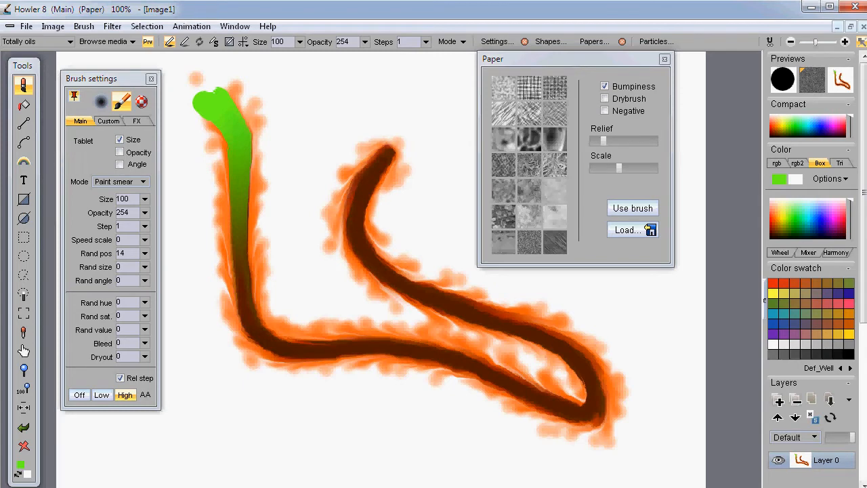
click(23, 84)
mouse_move(76, 152)
mouse_move(97, 232)
mouse_move(141, 211)
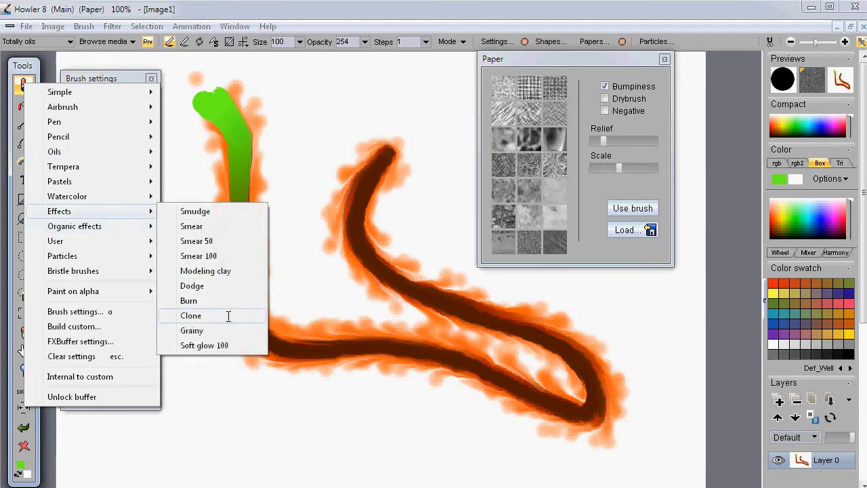
click(201, 255)
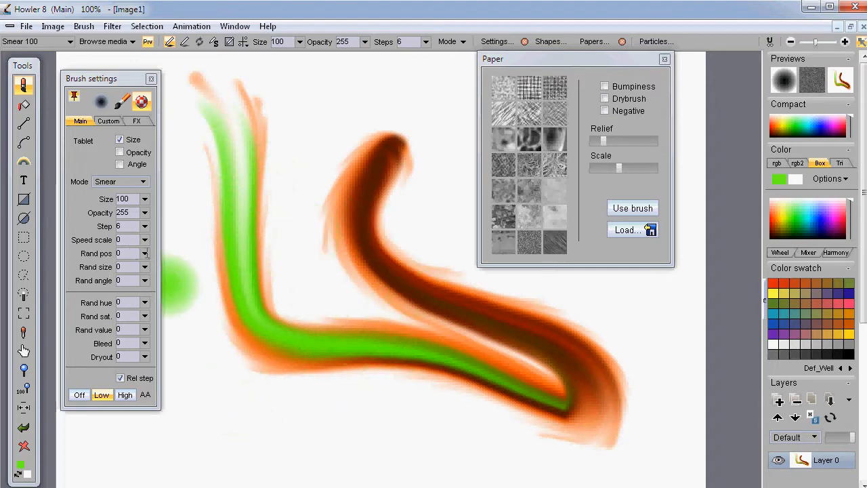
Set the random position to 58 and smear over the existing curved stroke
click(145, 253)
drag(75, 268, 111, 270)
click(134, 80)
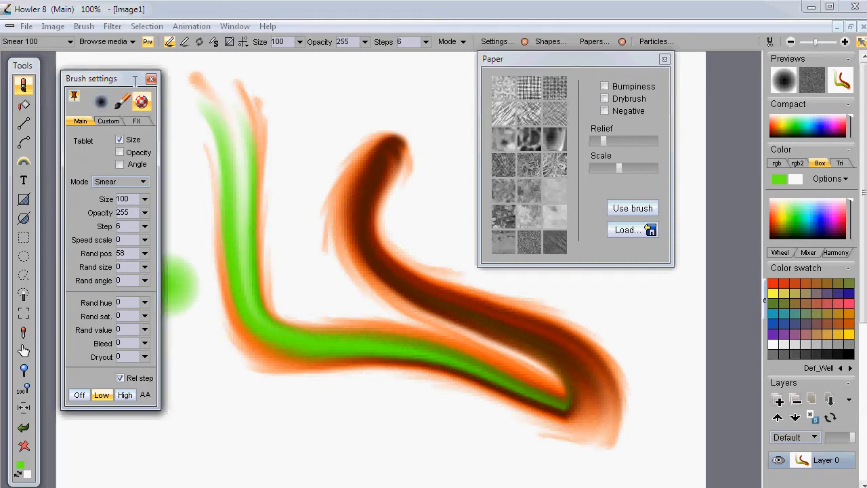
click(23, 68)
key(r)
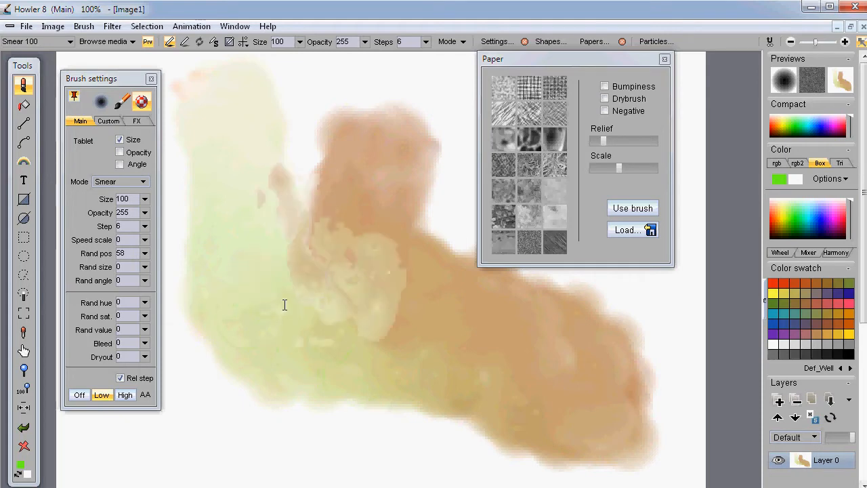
Set both paint colors to red, then switch the brush mode to Default and paint over the smeared area
click(778, 281)
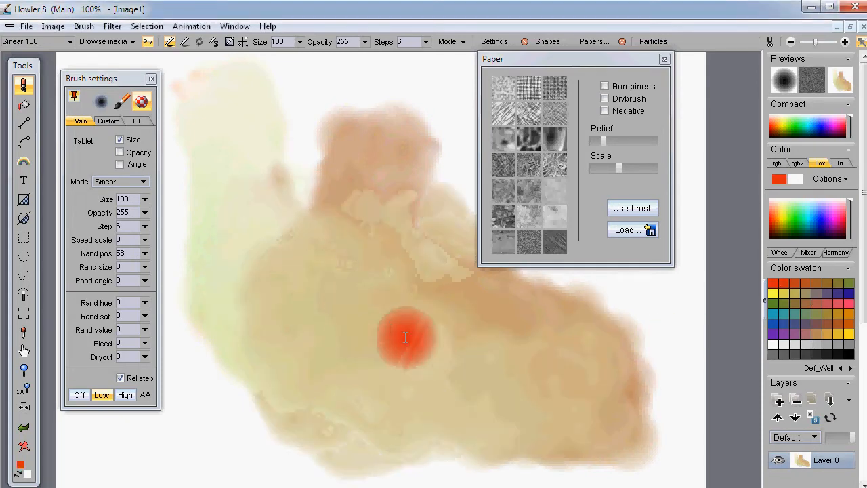
right_click(774, 282)
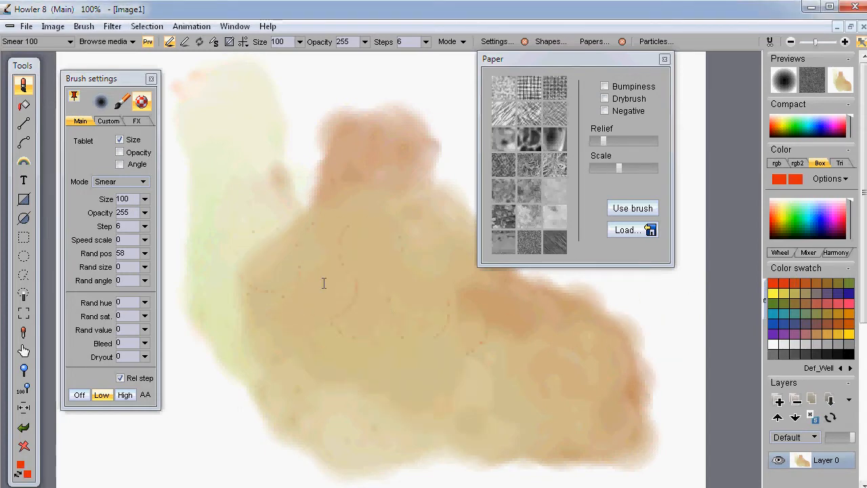
click(143, 180)
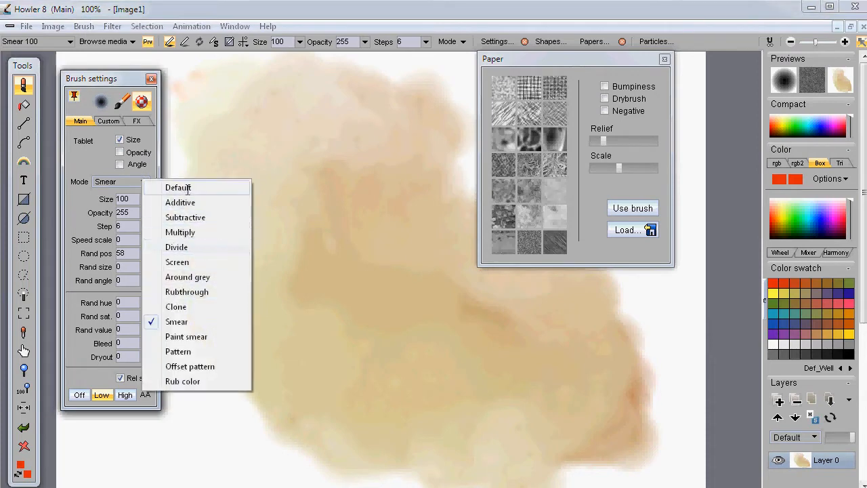
click(178, 187)
mouse_move(381, 284)
mouse_down()
mouse_move(551, 291)
mouse_move(183, 136)
mouse_move(324, 204)
mouse_move(291, 339)
mouse_move(382, 207)
mouse_move(279, 155)
mouse_move(223, 285)
mouse_move(226, 372)
mouse_move(391, 262)
mouse_up()
Paint over most of the canvas in blue and switch between the soft, solid and custom brush types
click(819, 217)
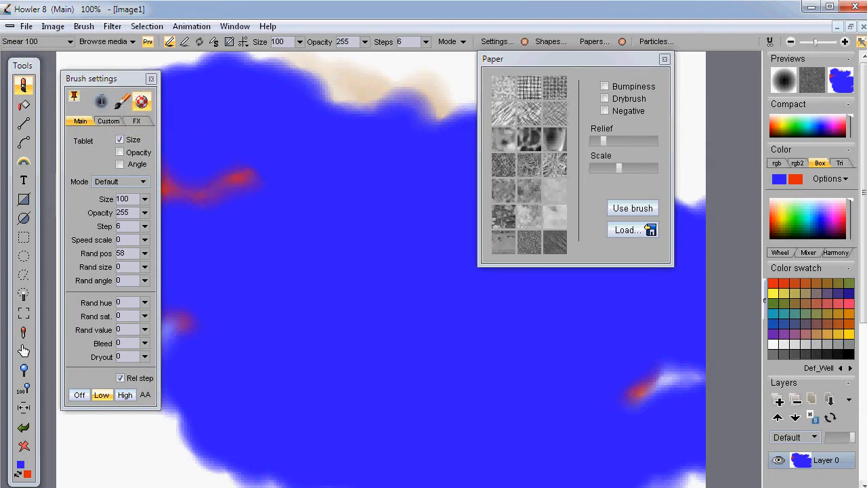
click(100, 101)
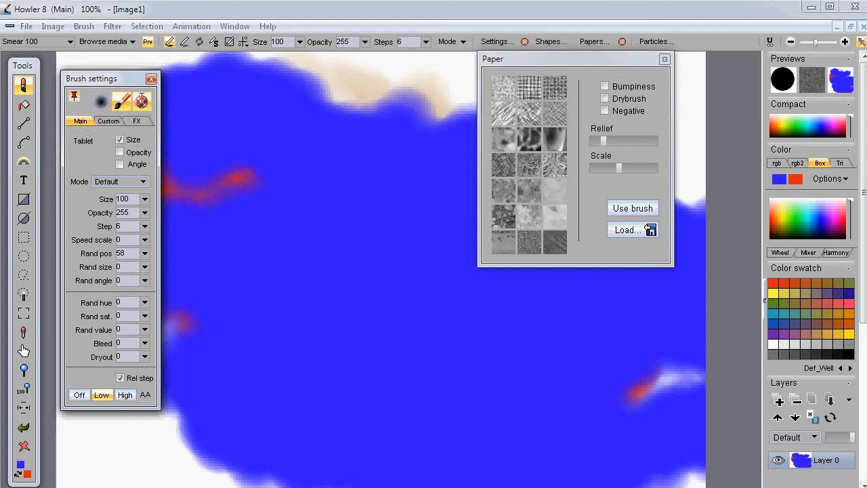
click(140, 102)
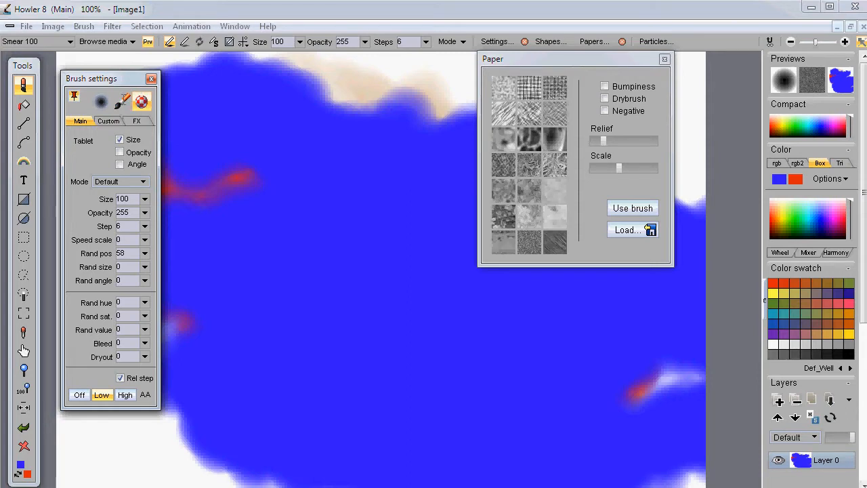
mouse_move(247, 165)
mouse_down()
mouse_move(234, 183)
mouse_move(248, 224)
mouse_move(241, 169)
mouse_up()
mouse_move(342, 85)
mouse_down()
mouse_move(380, 80)
mouse_move(494, 101)
mouse_up()
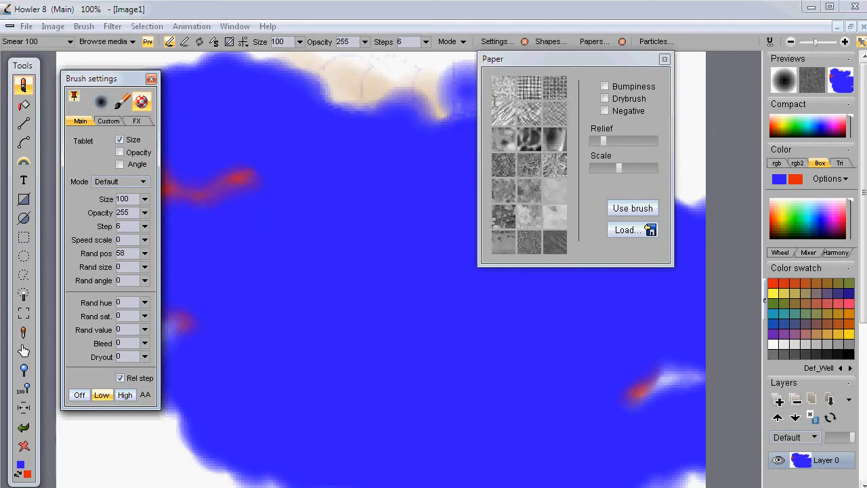
Close the Paper panel and paint a large yellow-green swirl across the blue area
click(664, 59)
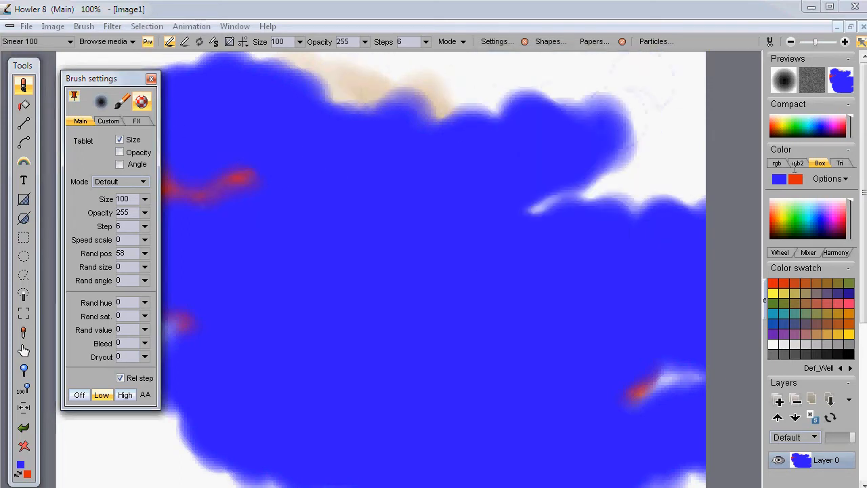
click(804, 209)
mouse_move(413, 224)
mouse_down()
mouse_move(290, 352)
mouse_move(467, 383)
mouse_move(323, 187)
mouse_move(278, 162)
mouse_move(280, 181)
mouse_move(178, 69)
mouse_up()
click(147, 42)
click(148, 41)
mouse_move(654, 117)
mouse_down()
mouse_move(264, 145)
mouse_move(412, 248)
mouse_up()
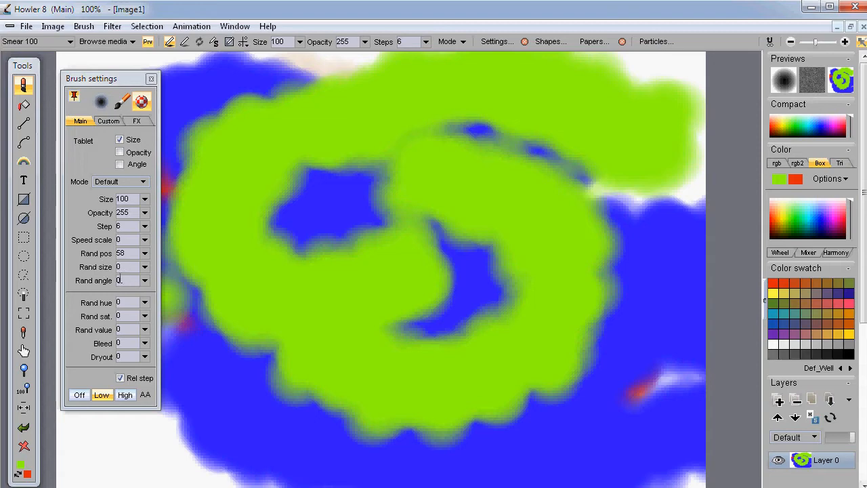
Switch to the solid brush type and paint hard-edged green dabs over the swirl and the lower canvas
click(108, 121)
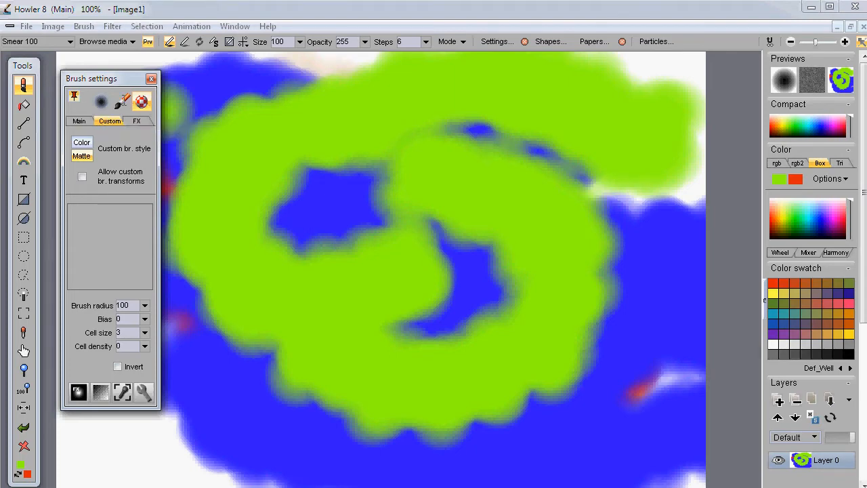
click(122, 100)
mouse_move(269, 297)
mouse_down()
mouse_move(319, 230)
mouse_move(291, 467)
mouse_move(550, 218)
mouse_up()
click(80, 120)
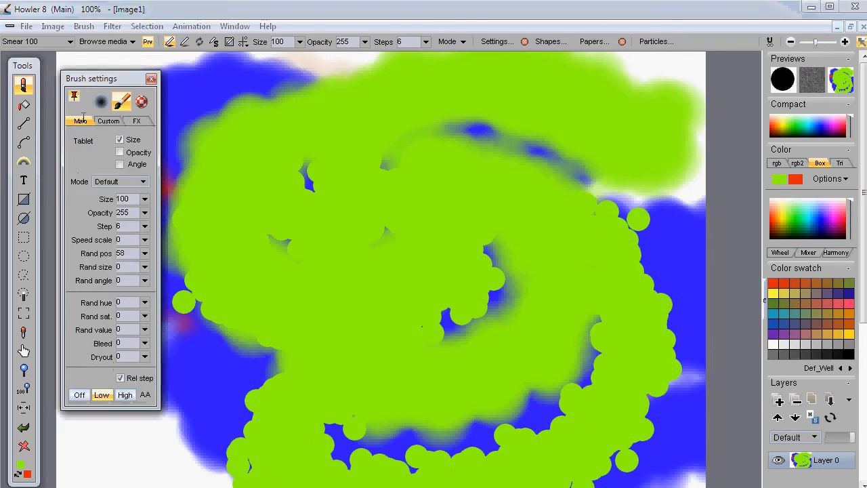
Set the random size to 27 and paint a red curve, then set the steps to 42 and paint another
click(145, 267)
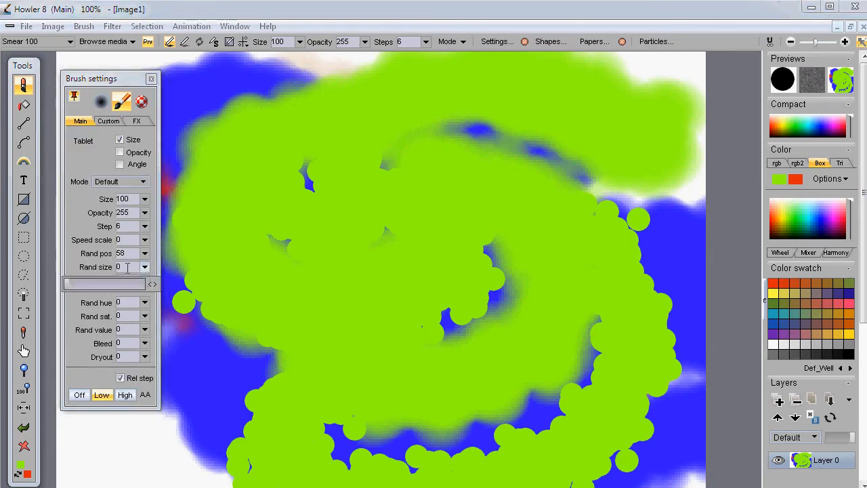
click(783, 283)
mouse_move(557, 210)
mouse_down()
mouse_move(467, 203)
mouse_move(305, 373)
mouse_move(535, 447)
mouse_up()
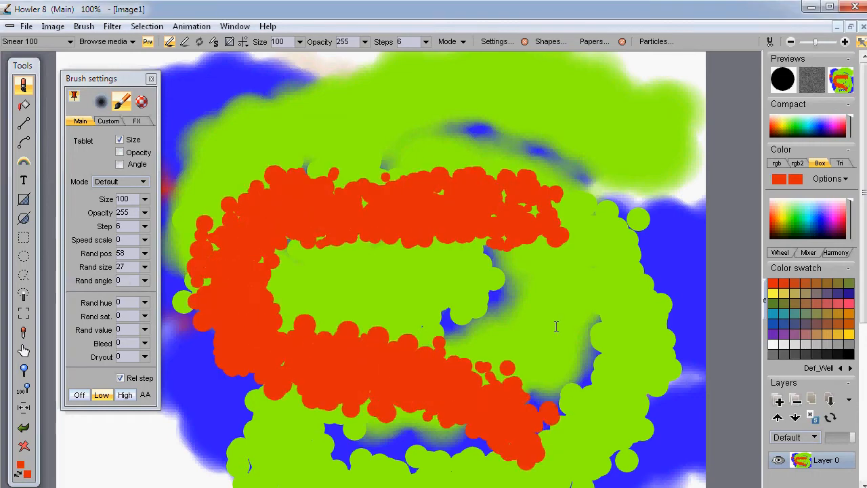
click(426, 42)
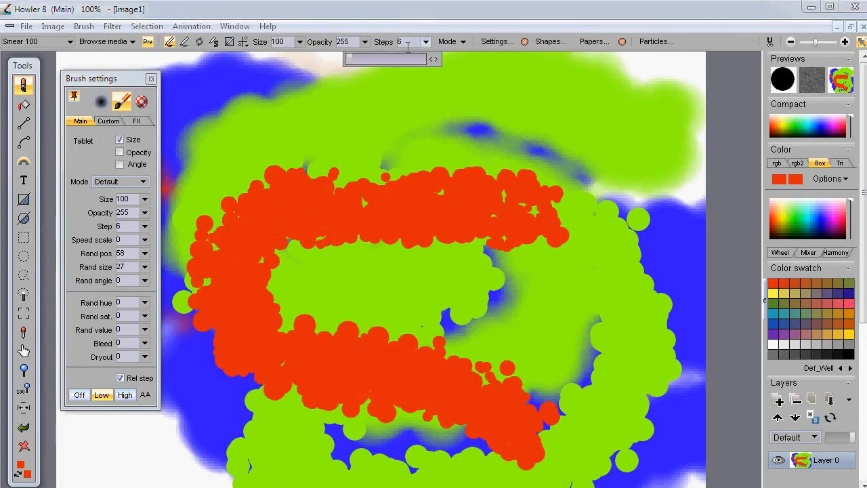
mouse_move(384, 102)
mouse_down()
mouse_move(542, 135)
mouse_move(489, 346)
mouse_up()
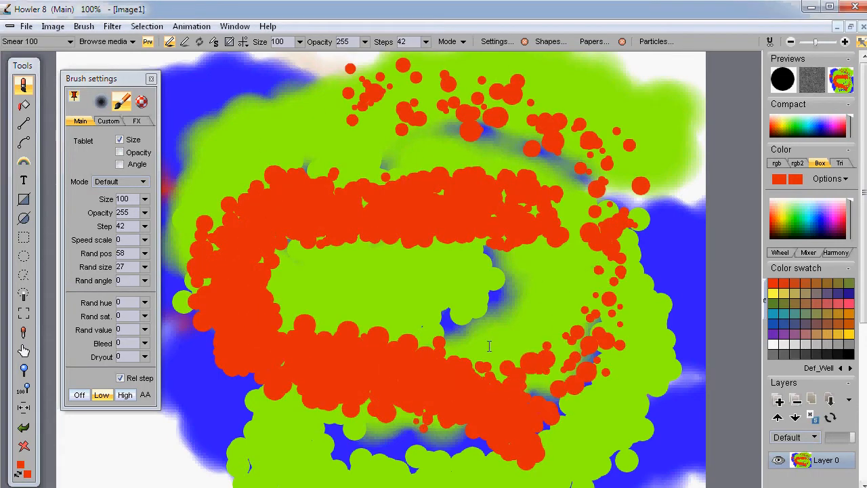
Clear the canvas to a pale yellow secondary color and paint scattered red dots in long curving strokes
key(k)
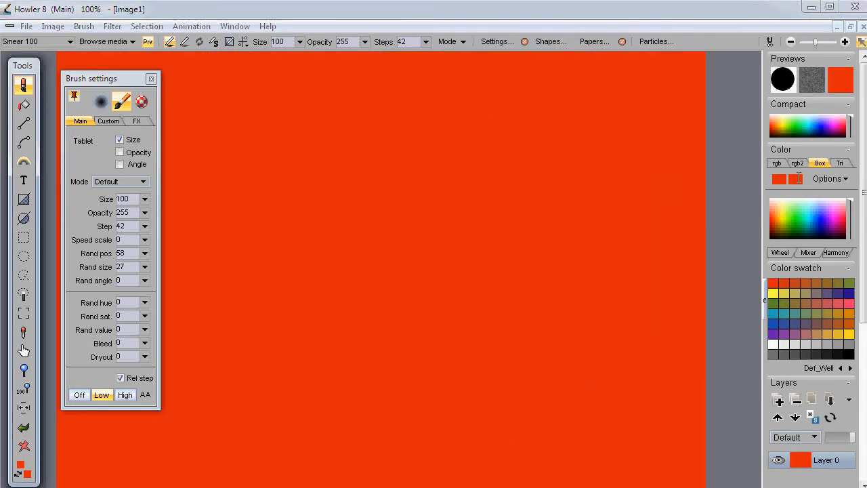
right_click(792, 209)
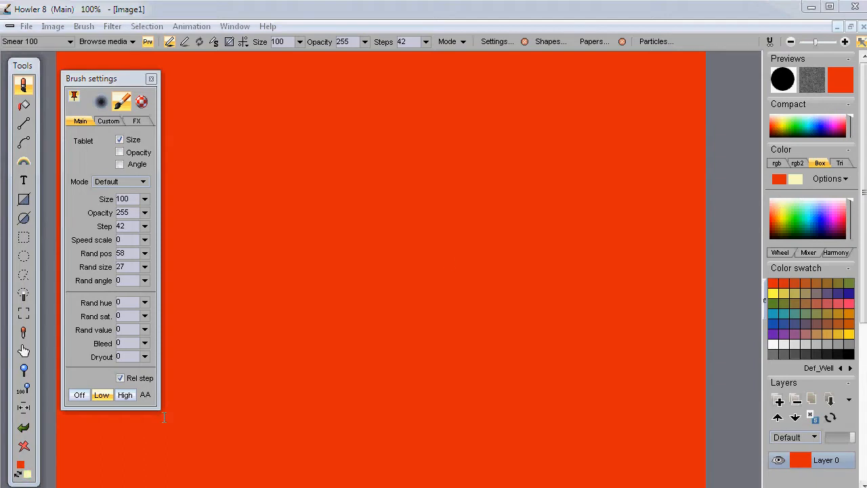
click(24, 446)
mouse_move(236, 377)
mouse_down()
mouse_move(552, 207)
mouse_move(328, 168)
mouse_up()
drag(615, 341, 459, 367)
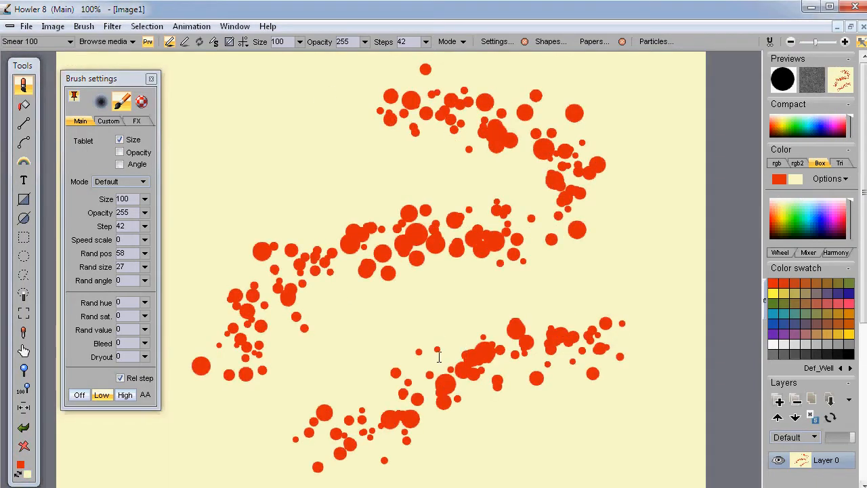
Set the random size to 35 and paint another stroke of red dots between the existing ones
scroll(517, 379, up, 6)
scroll(533, 223, down, 3)
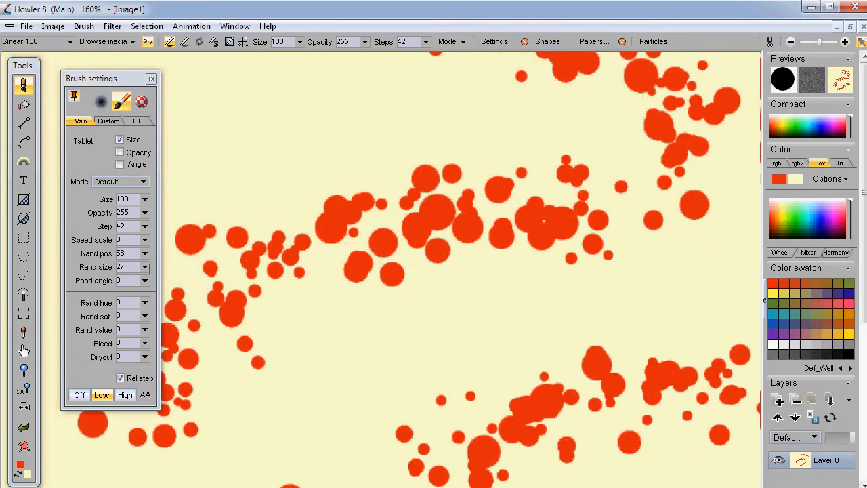
drag(144, 266, 136, 281)
mouse_move(376, 348)
mouse_down()
mouse_move(548, 316)
mouse_move(678, 271)
mouse_up()
scroll(436, 336, up, 4)
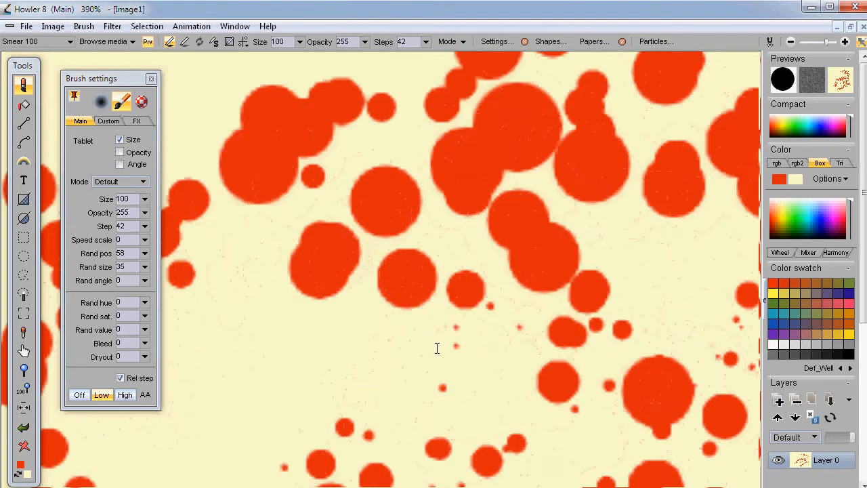
scroll(479, 315, up, 3)
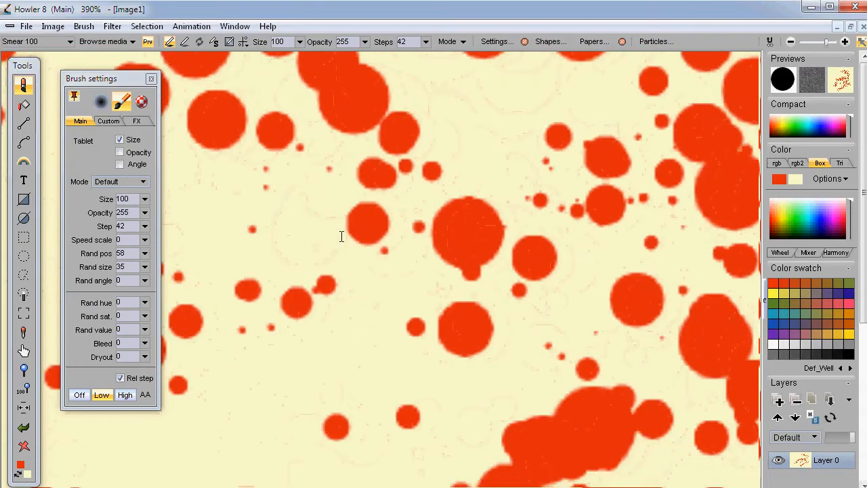
scroll(437, 193, down, 6)
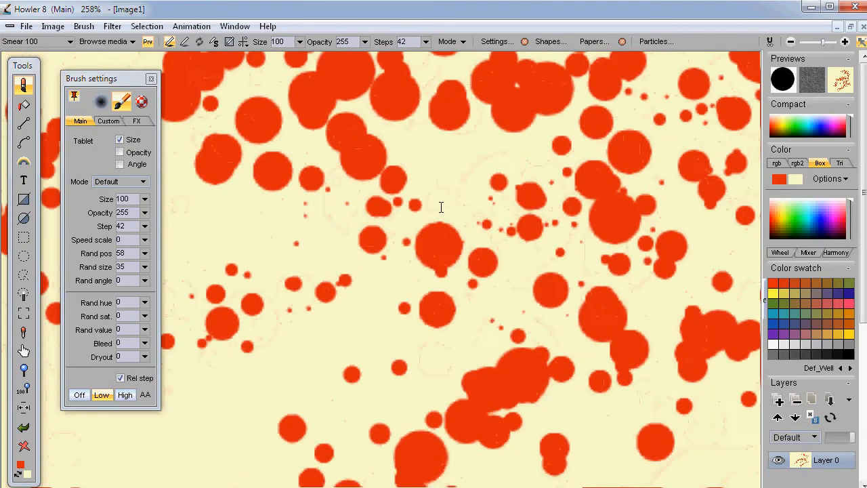
scroll(452, 224, up, 1)
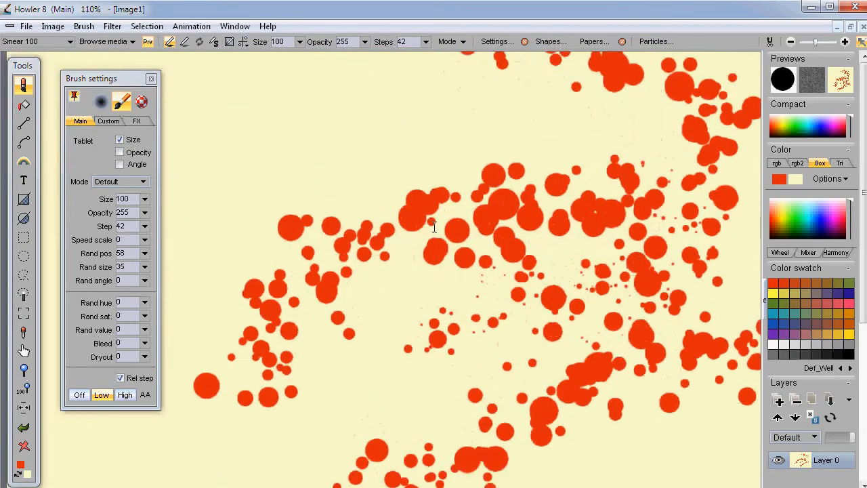
Load the Boingly brush from the brush media library and paint checkered balls across the canvas
click(24, 85)
mouse_move(77, 140)
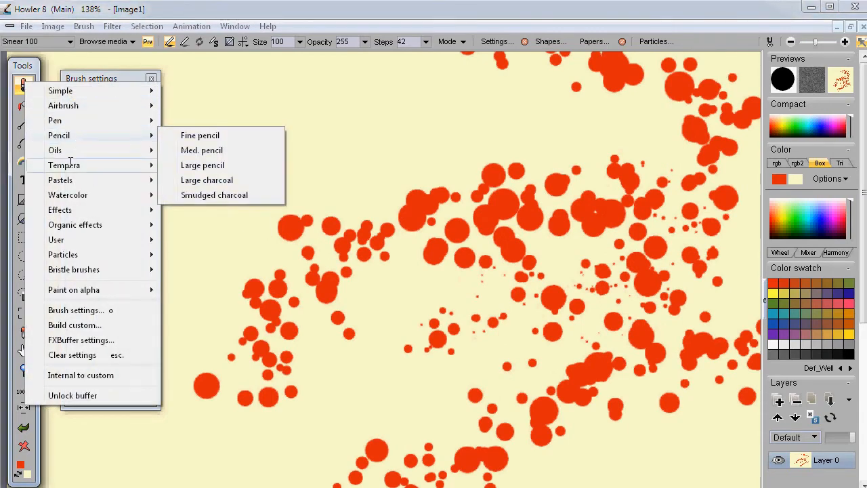
click(106, 41)
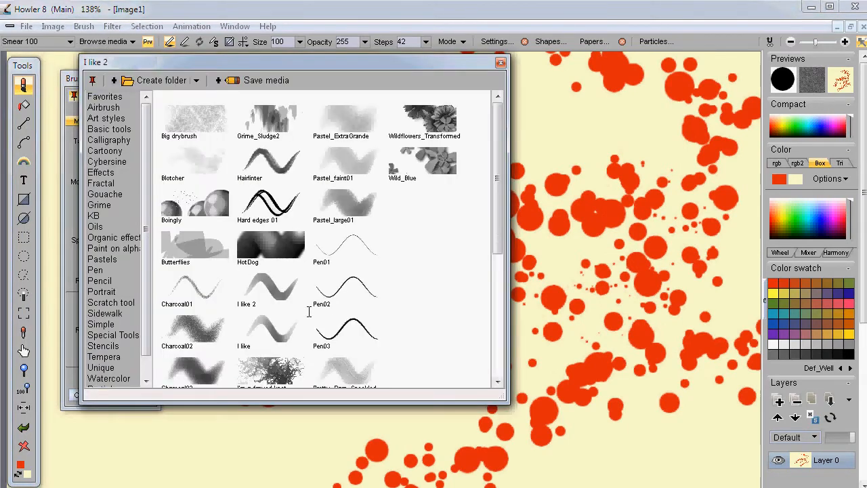
click(208, 200)
mouse_move(327, 174)
mouse_down()
mouse_move(457, 408)
mouse_move(542, 171)
mouse_move(266, 89)
mouse_move(407, 406)
mouse_move(250, 162)
mouse_move(656, 244)
mouse_move(664, 207)
mouse_move(630, 257)
mouse_move(653, 146)
mouse_move(677, 337)
mouse_move(416, 218)
mouse_move(309, 329)
mouse_move(554, 311)
mouse_up()
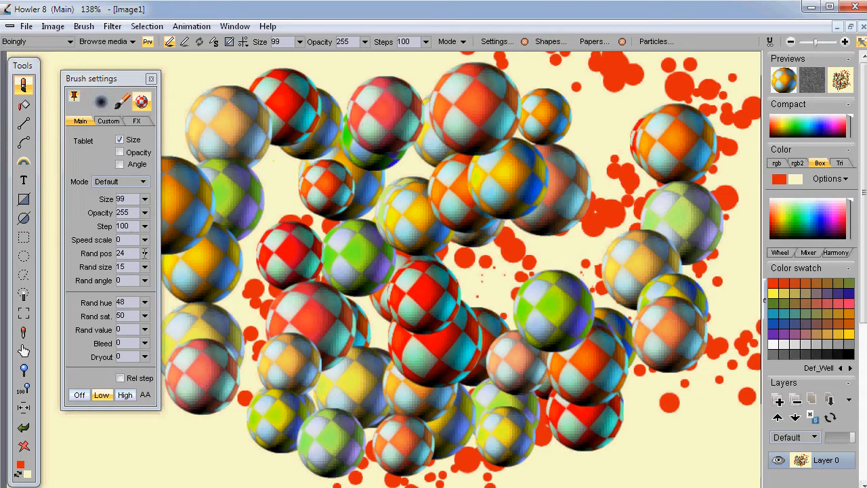
Set the random size to 35 and paint more balls, then disallow custom brush transforms and paint over them
click(144, 267)
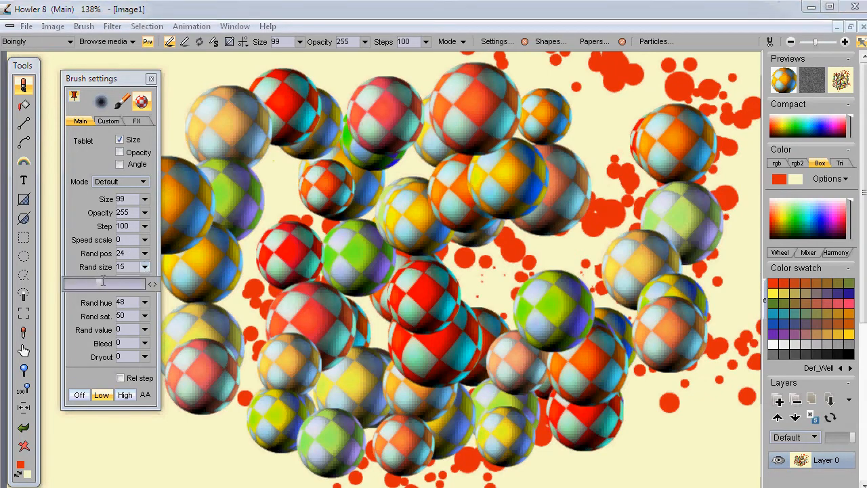
mouse_move(287, 305)
mouse_down()
mouse_move(569, 348)
mouse_move(380, 177)
mouse_up()
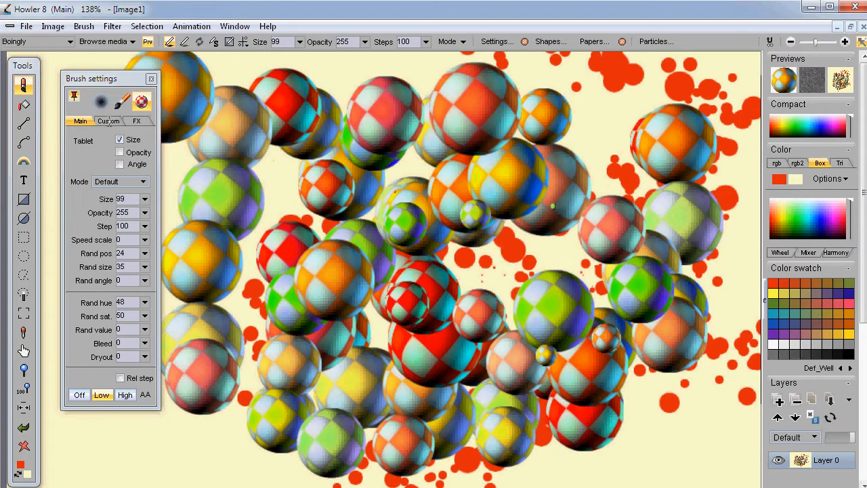
click(109, 122)
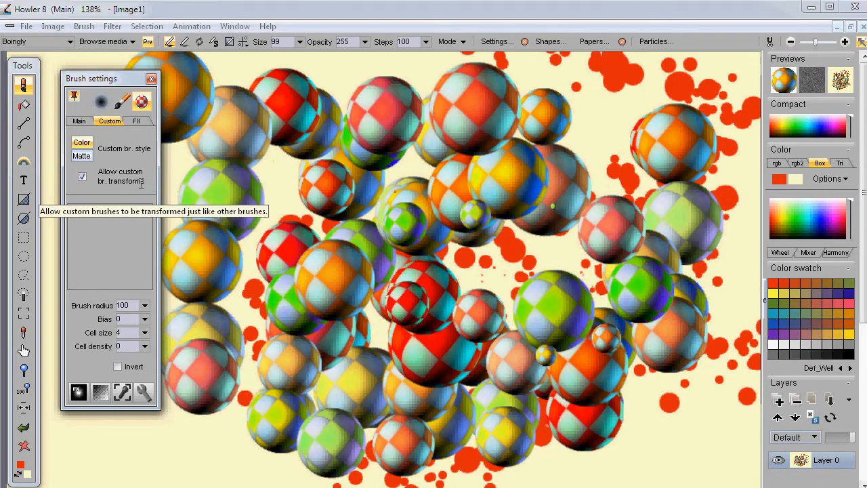
click(82, 177)
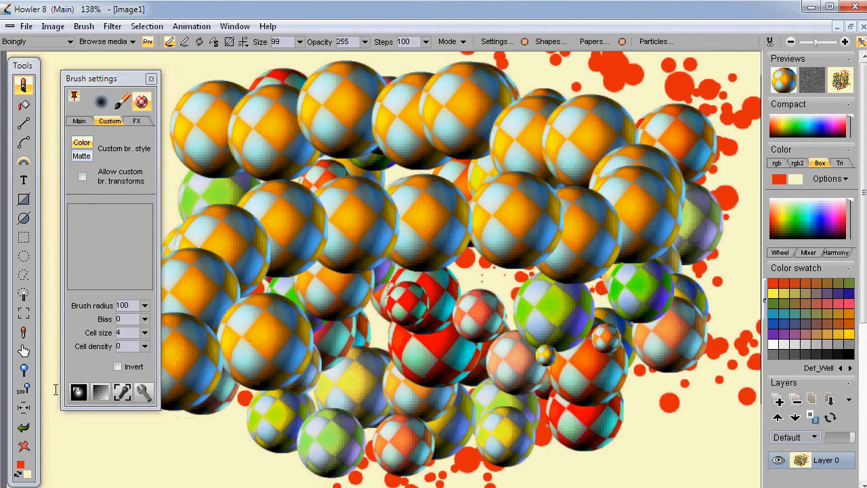
Clear the canvas to pale yellow and paint widely spaced checkered balls in long curving strokes
click(24, 445)
mouse_move(282, 180)
mouse_down()
mouse_move(478, 149)
mouse_move(499, 294)
mouse_move(238, 408)
mouse_move(621, 422)
mouse_move(694, 335)
mouse_move(420, 314)
mouse_move(300, 275)
mouse_up()
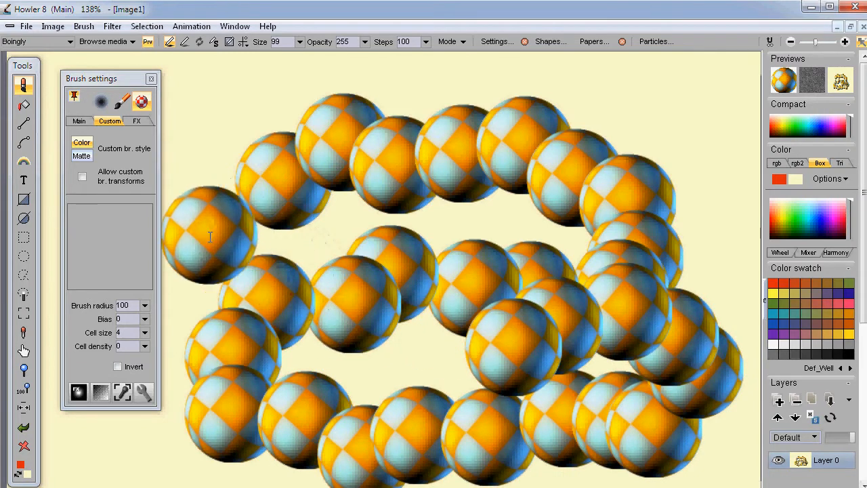
mouse_move(308, 267)
mouse_down()
mouse_move(610, 257)
mouse_move(332, 308)
mouse_move(187, 401)
mouse_up()
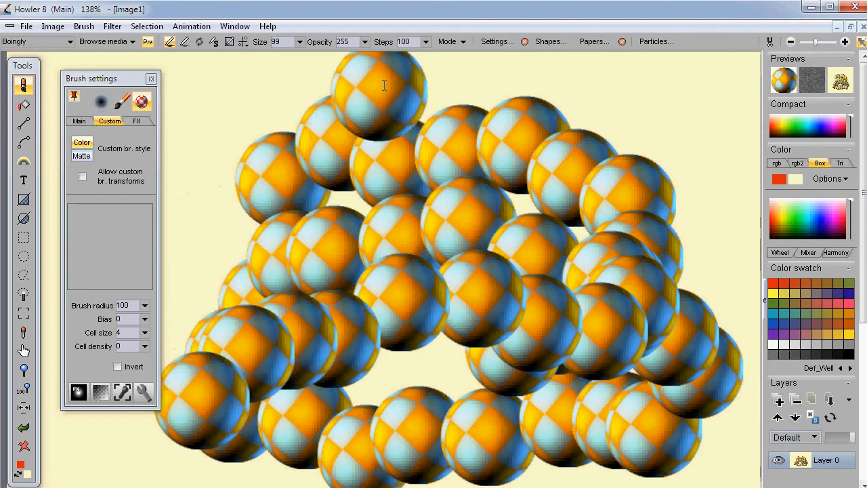
Set the brush steps to 13 and paint a tightly overlapping stroke of checkered balls over the spaced ones
click(428, 41)
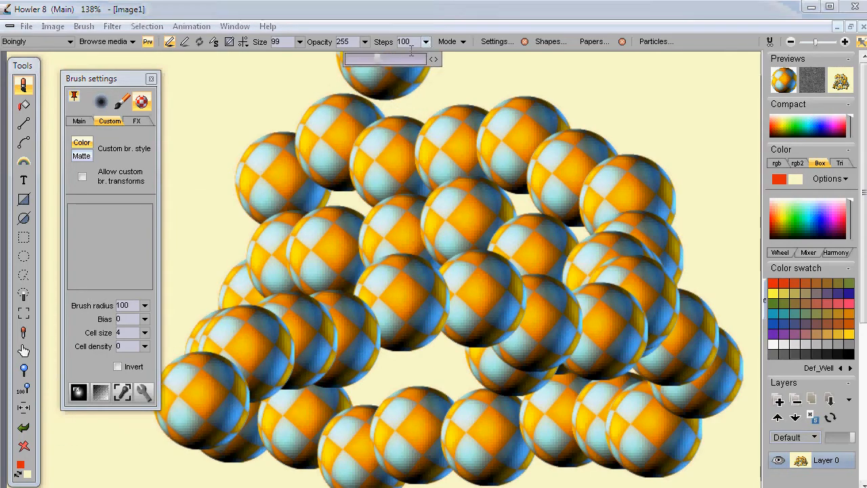
drag(379, 59, 353, 58)
mouse_move(542, 190)
mouse_down()
mouse_move(596, 170)
mouse_move(386, 196)
mouse_move(414, 467)
mouse_move(711, 447)
mouse_up()
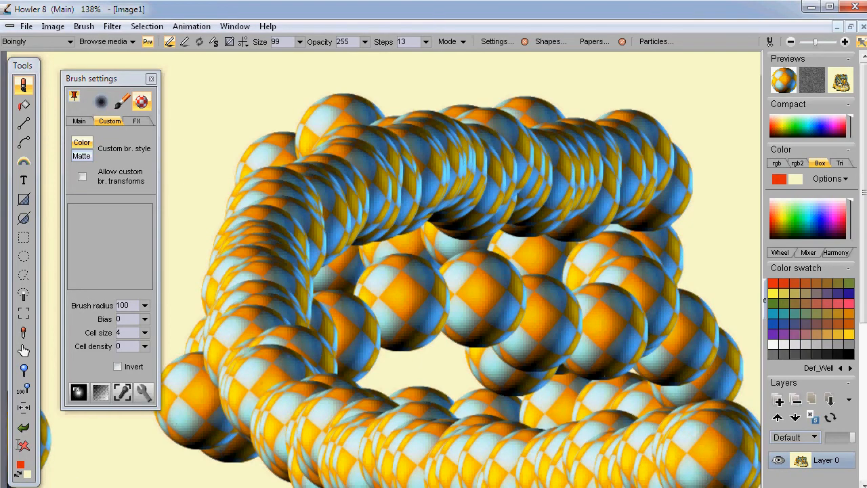
Clear the canvas, paint long looping tubes of overlapping checkered balls and allow custom brush transforms
click(24, 446)
mouse_move(228, 153)
mouse_down()
mouse_move(317, 147)
mouse_move(598, 260)
mouse_move(554, 352)
mouse_up()
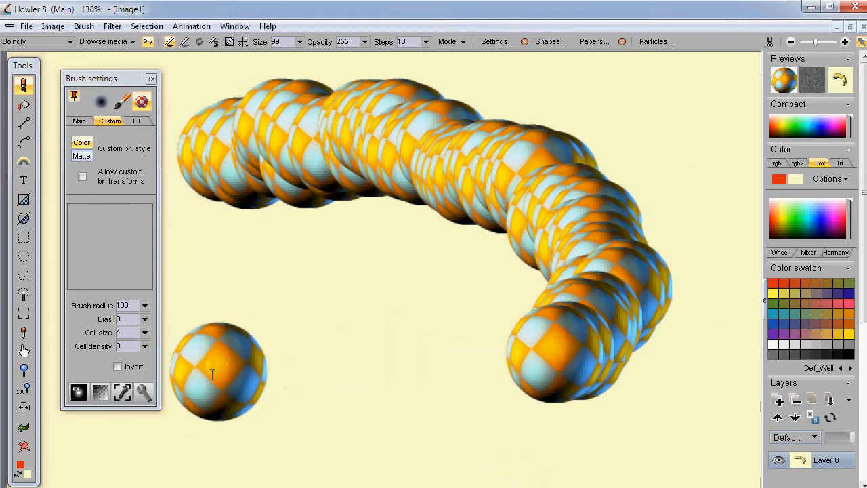
click(79, 120)
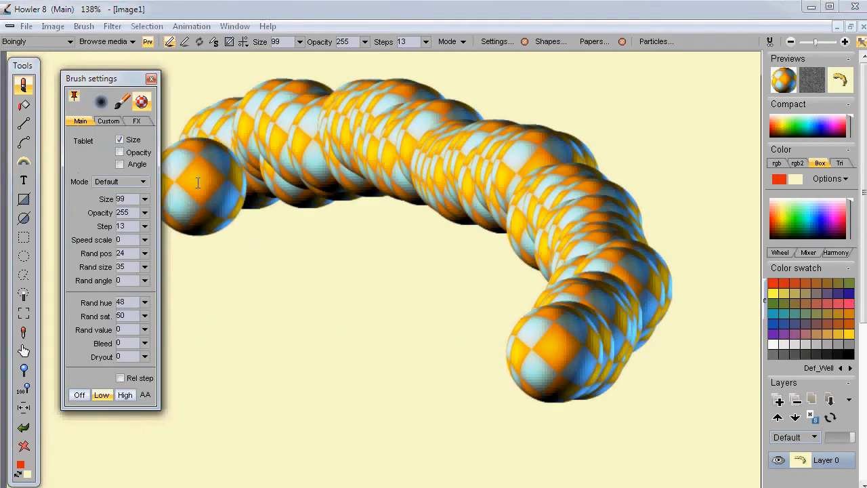
click(109, 120)
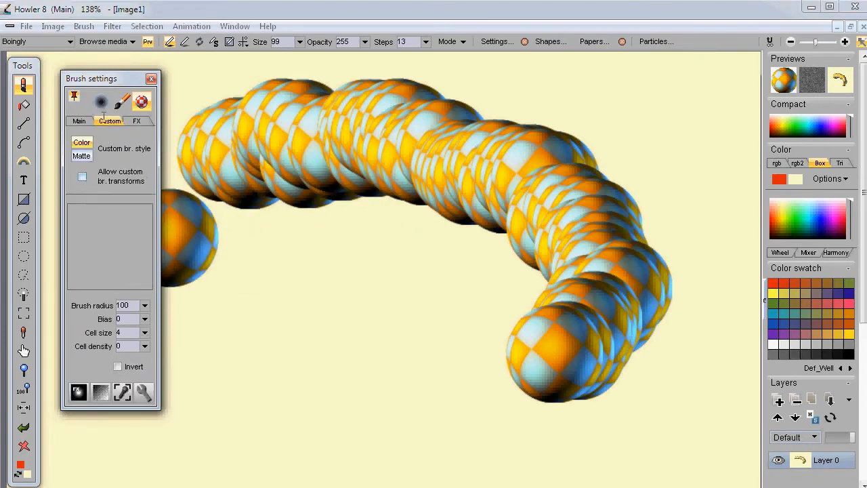
click(79, 121)
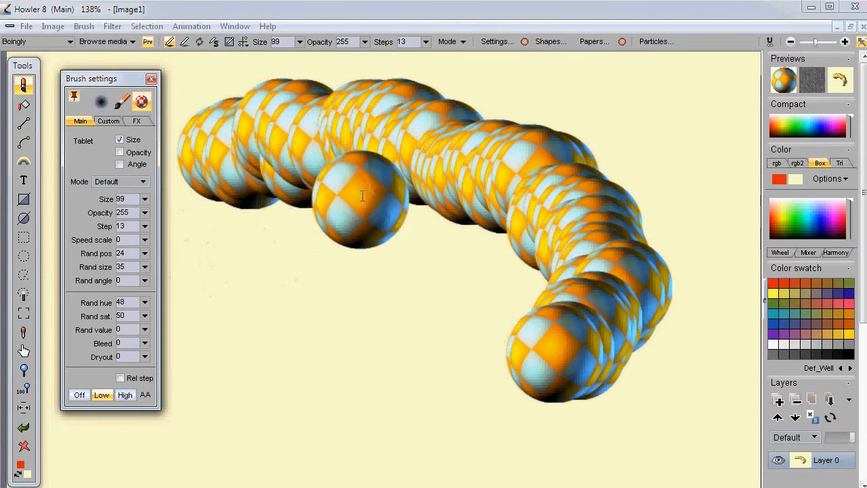
mouse_move(653, 138)
mouse_down()
mouse_move(224, 285)
mouse_move(678, 196)
mouse_move(438, 480)
mouse_move(460, 438)
mouse_move(298, 427)
mouse_move(487, 312)
mouse_move(284, 203)
mouse_move(176, 406)
mouse_up()
mouse_move(363, 441)
mouse_down()
mouse_move(409, 362)
mouse_move(581, 298)
mouse_move(298, 327)
mouse_up()
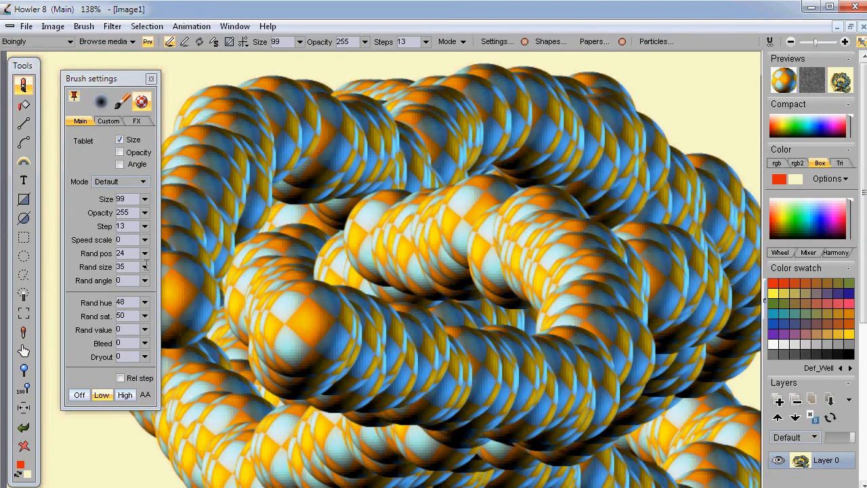
mouse_move(203, 275)
mouse_down()
mouse_move(395, 155)
mouse_move(380, 339)
mouse_move(656, 120)
mouse_move(203, 135)
mouse_move(515, 298)
mouse_move(414, 316)
mouse_up()
click(109, 121)
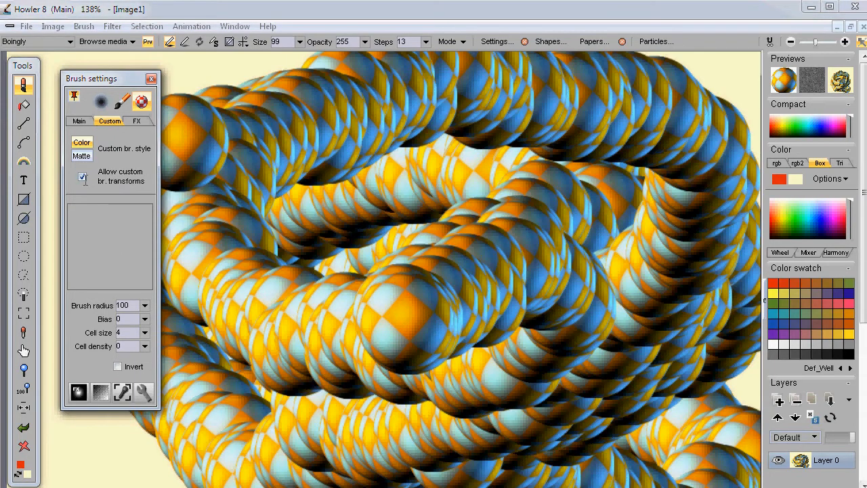
Load the HotDog brush from the brush media library and paint smooth looping red tubes over the checkered balls
click(114, 41)
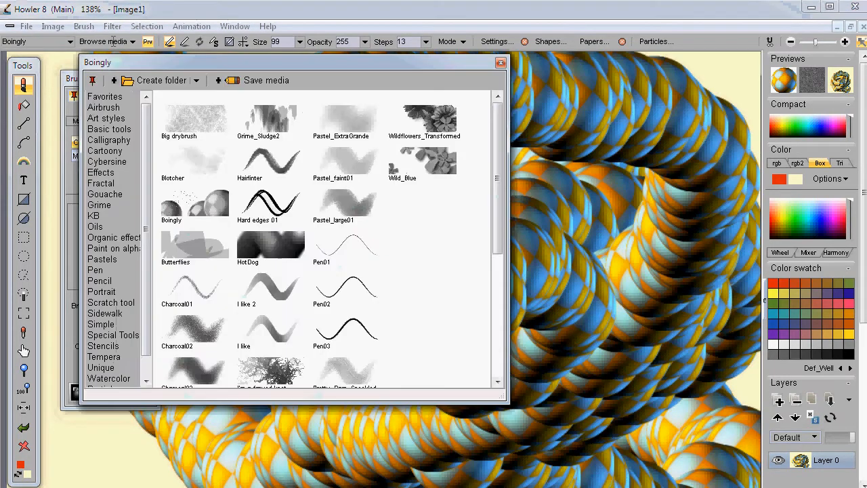
double_click(281, 266)
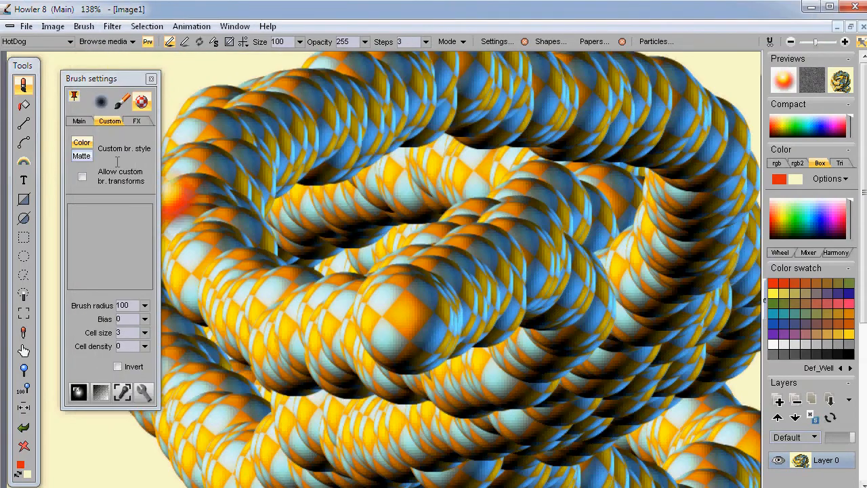
mouse_move(307, 225)
mouse_down()
mouse_move(460, 248)
mouse_move(421, 350)
mouse_move(420, 443)
mouse_move(359, 354)
mouse_move(480, 355)
mouse_up()
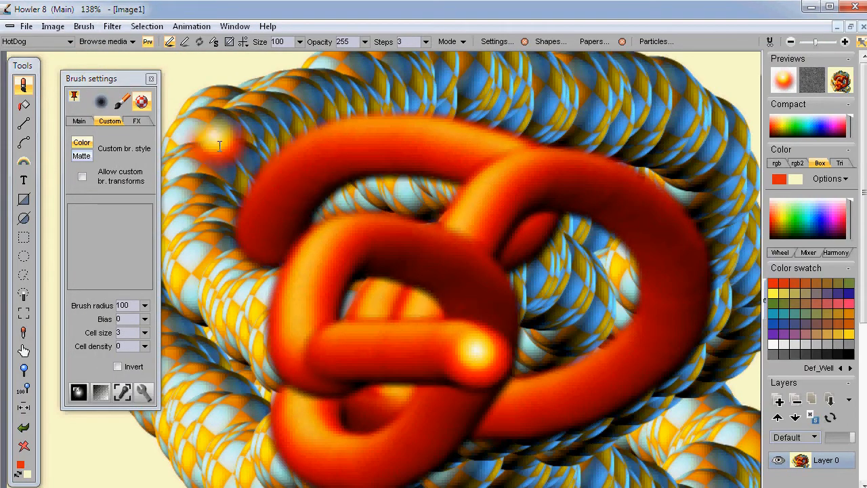
drag(263, 122, 377, 147)
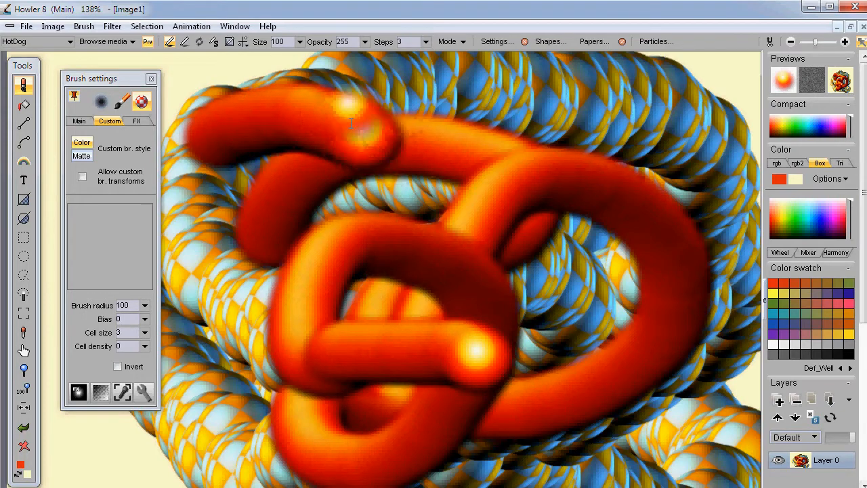
mouse_move(261, 286)
mouse_down()
mouse_move(296, 219)
mouse_move(580, 302)
mouse_move(624, 290)
mouse_up()
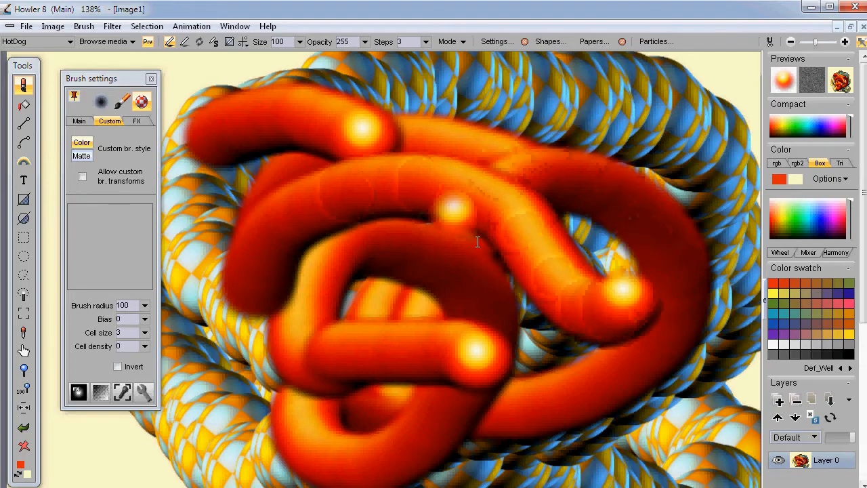
mouse_move(213, 139)
mouse_down()
mouse_move(390, 119)
mouse_move(468, 355)
mouse_move(352, 369)
mouse_up()
Set the random size to 32 and paint another looping HotDog stroke around the middle of the canvas
click(78, 121)
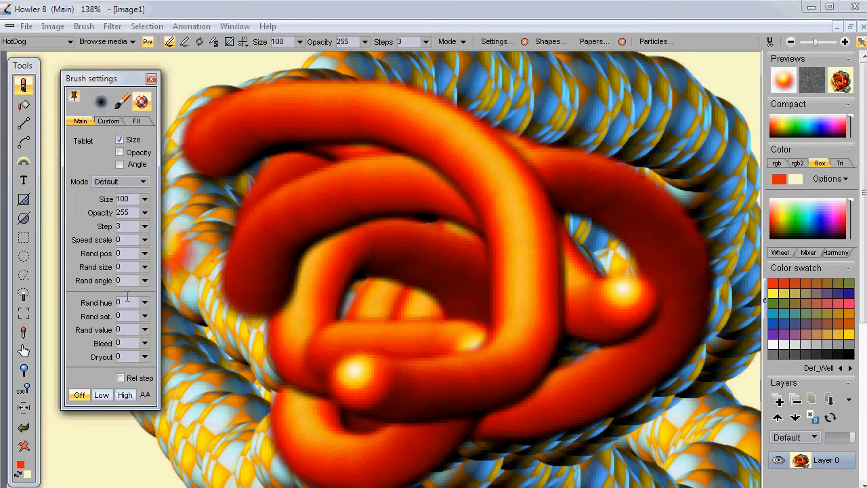
click(145, 266)
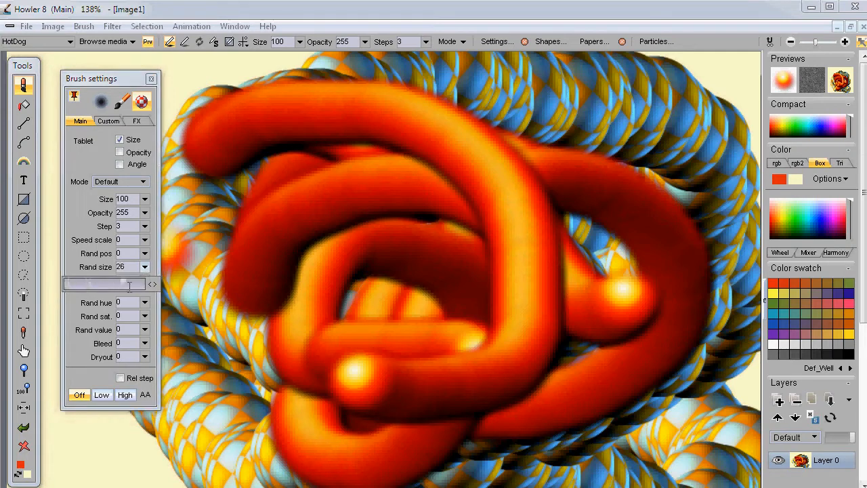
mouse_move(324, 220)
mouse_down()
mouse_move(284, 217)
mouse_move(588, 217)
mouse_move(483, 271)
mouse_up()
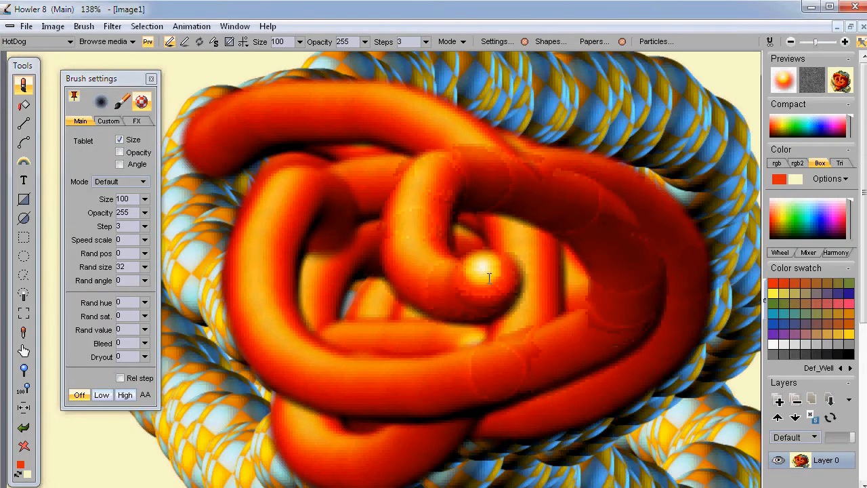
Allow custom brush transforms and paint winding HotDog strokes of varying thickness across the canvas
click(108, 121)
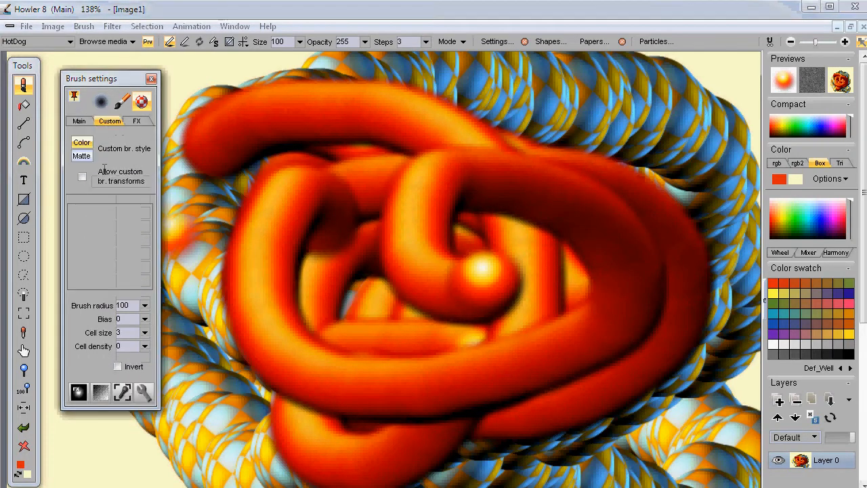
click(82, 177)
mouse_move(352, 142)
mouse_down()
mouse_move(305, 176)
mouse_move(407, 359)
mouse_move(487, 203)
mouse_move(284, 467)
mouse_up()
mouse_move(363, 485)
mouse_down()
mouse_move(598, 283)
mouse_move(305, 108)
mouse_move(643, 155)
mouse_up()
Set the random angle to 180 and the random size to 0, and paint thick ribbed HotDog strokes across the canvas
click(80, 121)
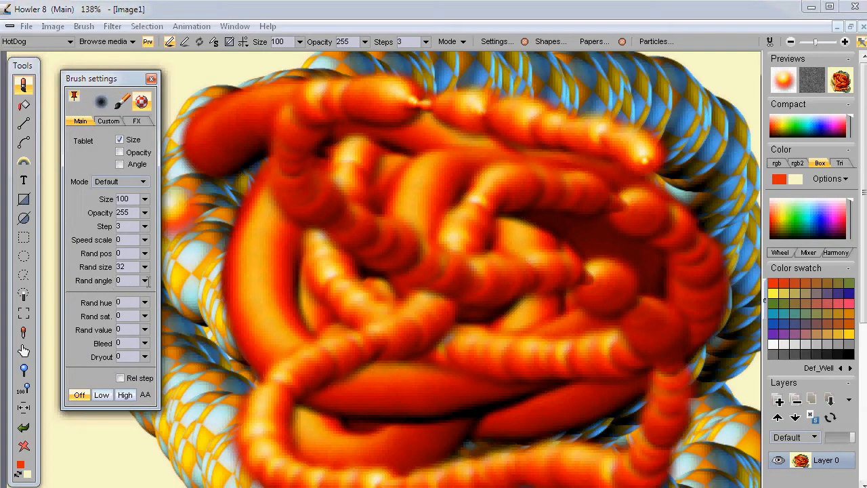
click(144, 281)
click(144, 268)
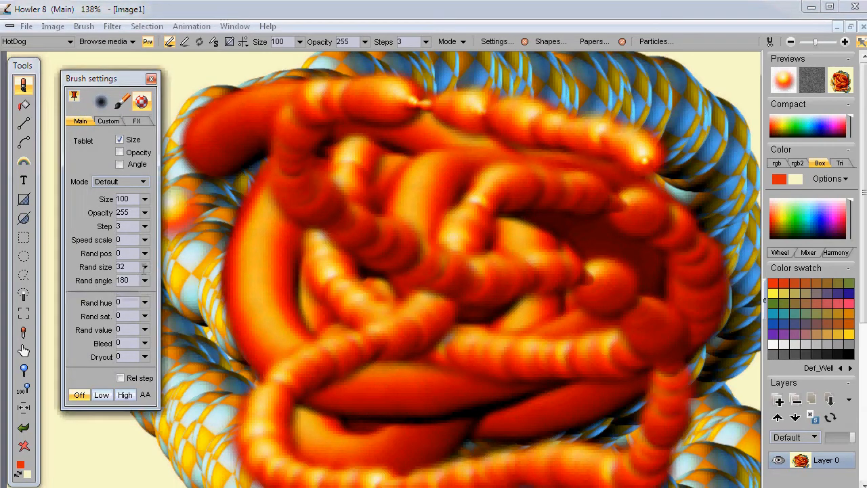
click(144, 267)
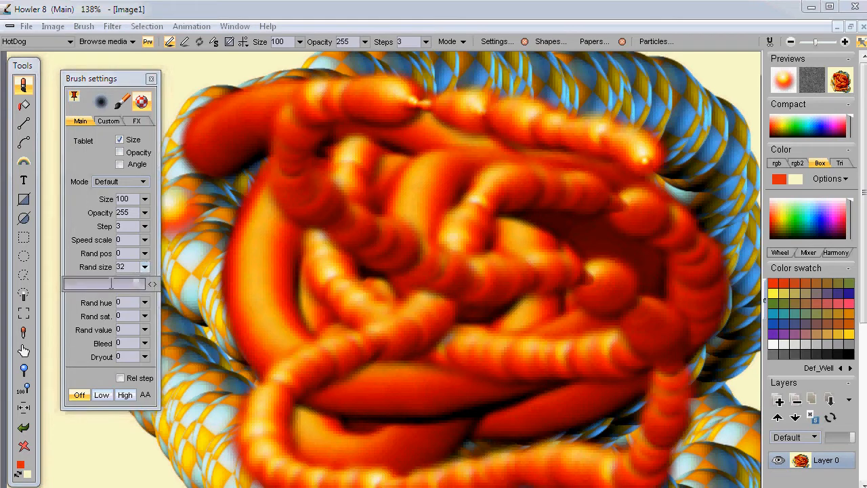
mouse_move(291, 230)
mouse_down()
mouse_move(406, 189)
mouse_move(257, 434)
mouse_move(609, 304)
mouse_move(365, 241)
mouse_move(605, 350)
mouse_up()
mouse_move(277, 349)
mouse_down()
mouse_move(366, 95)
mouse_move(657, 280)
mouse_move(671, 318)
mouse_up()
mouse_move(436, 77)
mouse_down()
mouse_move(610, 306)
mouse_move(645, 326)
mouse_move(281, 361)
mouse_move(513, 191)
mouse_move(414, 182)
mouse_move(450, 292)
mouse_move(575, 281)
mouse_move(481, 231)
mouse_move(359, 250)
mouse_move(317, 343)
mouse_move(256, 161)
mouse_move(360, 102)
mouse_move(522, 121)
mouse_move(648, 190)
mouse_move(561, 294)
mouse_move(637, 207)
mouse_move(582, 284)
mouse_move(368, 368)
mouse_move(285, 223)
mouse_move(395, 329)
mouse_move(461, 454)
mouse_move(440, 392)
mouse_move(513, 338)
mouse_move(540, 139)
mouse_move(50, 244)
mouse_move(217, 271)
mouse_move(228, 450)
mouse_move(584, 236)
mouse_move(196, 135)
mouse_up()
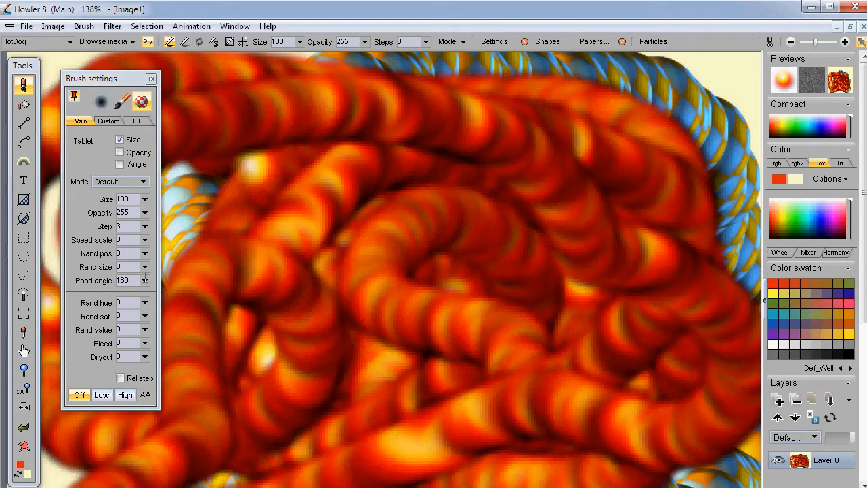
mouse_move(626, 203)
mouse_down()
mouse_move(671, 116)
mouse_move(615, 305)
mouse_move(636, 464)
mouse_move(494, 329)
mouse_move(716, 407)
mouse_move(656, 318)
mouse_up()
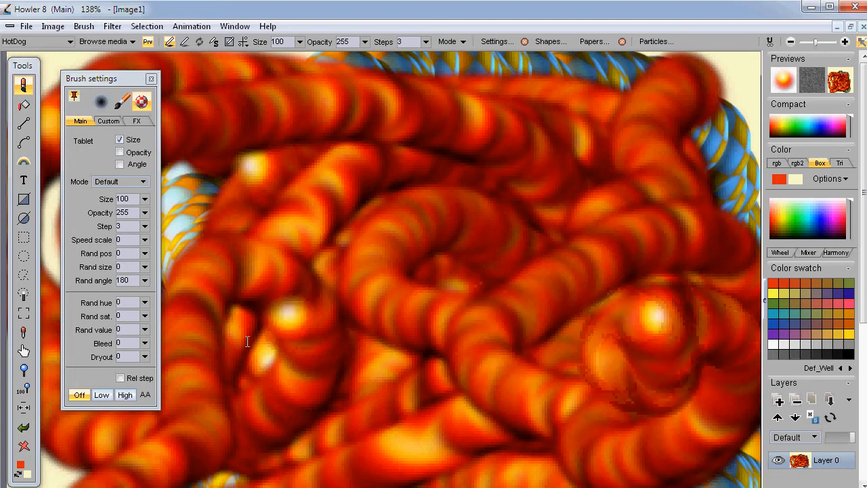
Set the random angle to 0 and paint a smooth wavy HotDog stroke down the canvas
drag(145, 280, 64, 297)
mouse_move(505, 133)
mouse_down()
mouse_move(406, 120)
mouse_move(338, 257)
mouse_move(318, 420)
mouse_move(358, 439)
mouse_up()
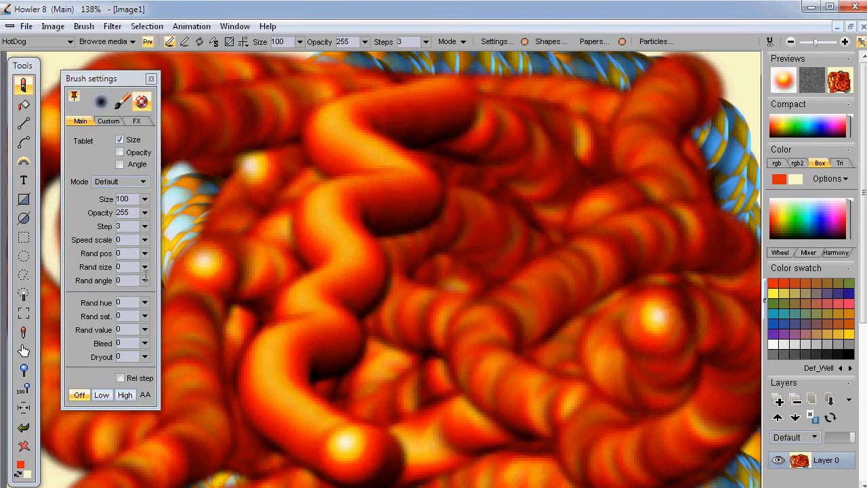
Set random angle 124, random size 24, random position 73 and speed scale 12, and scatter glowing dots across the canvas
click(144, 280)
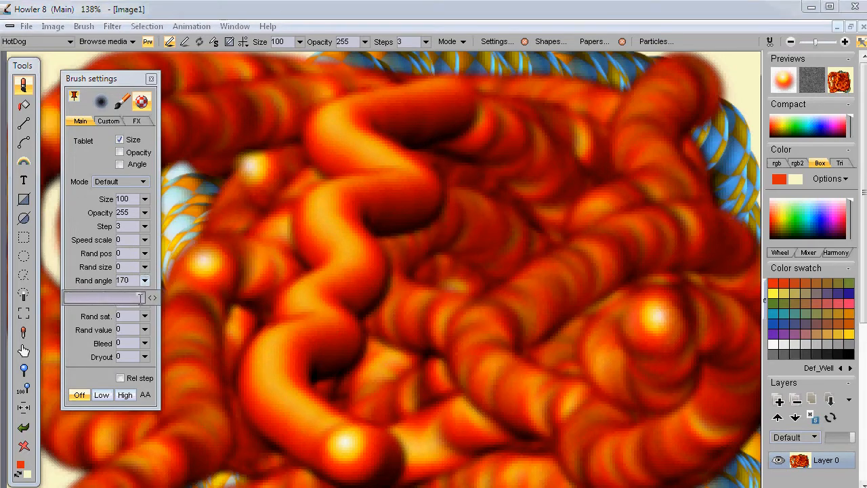
click(145, 266)
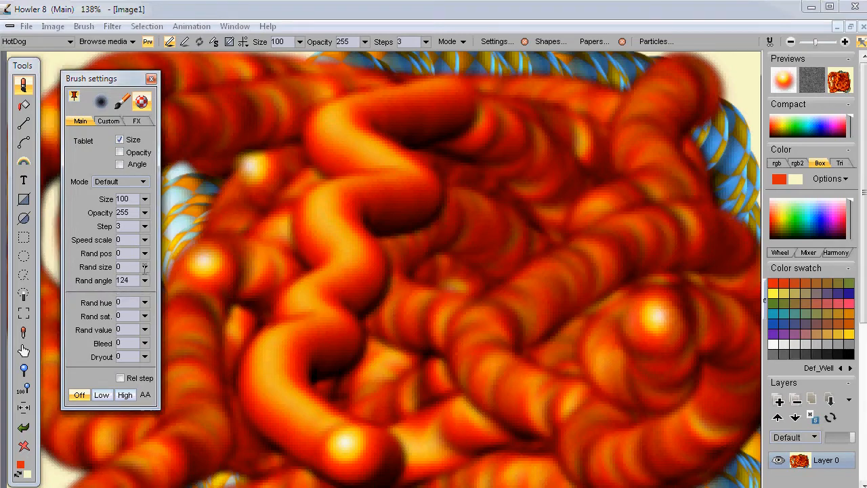
click(144, 267)
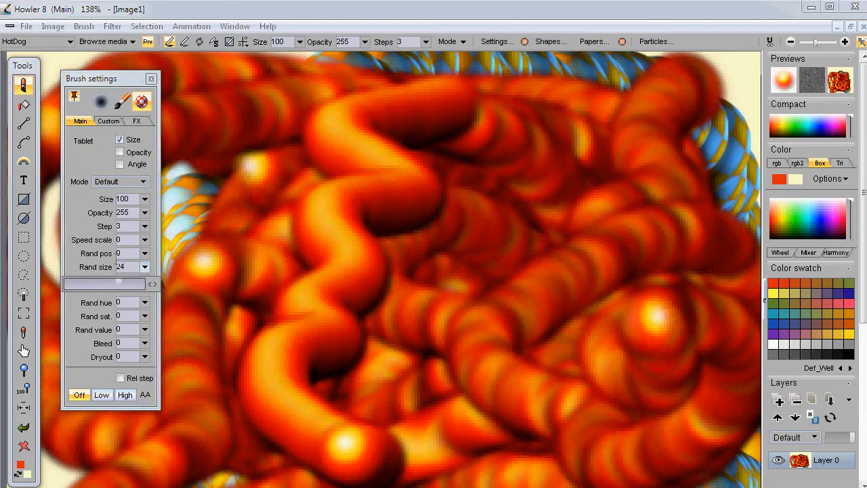
click(144, 253)
click(145, 253)
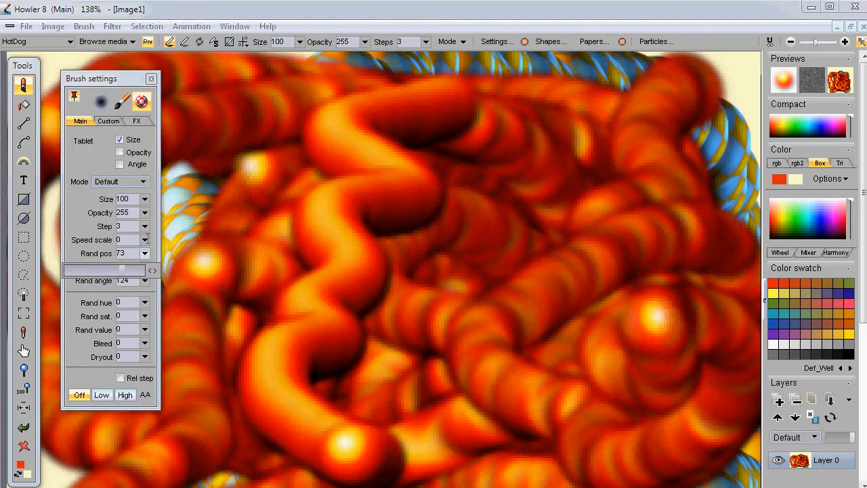
click(146, 240)
click(145, 240)
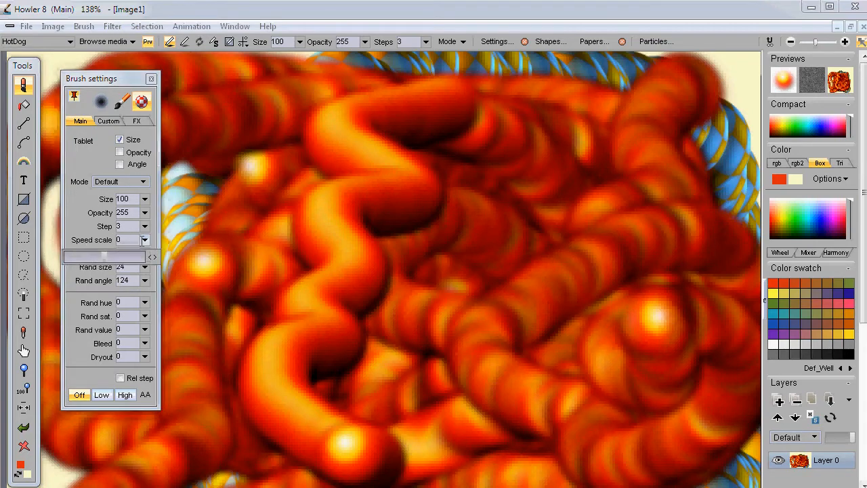
click(113, 258)
mouse_move(545, 170)
mouse_down()
mouse_move(313, 251)
mouse_move(569, 380)
mouse_move(230, 239)
mouse_move(691, 196)
mouse_move(203, 420)
mouse_move(51, 318)
mouse_move(80, 431)
mouse_up()
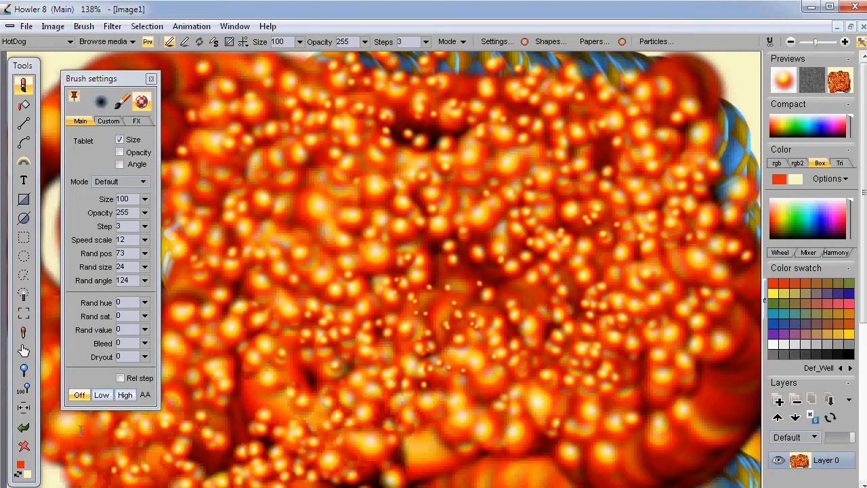
Switch the brush mode to Smear and smear the painted dots across the edges and middle of the whole image
click(111, 181)
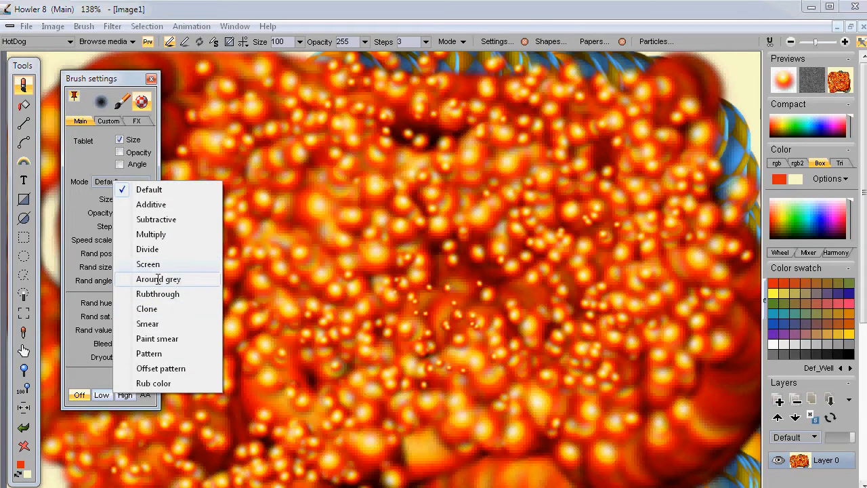
click(148, 323)
mouse_move(231, 156)
mouse_down()
mouse_move(420, 311)
mouse_move(576, 170)
mouse_move(327, 375)
mouse_move(515, 379)
mouse_move(555, 135)
mouse_move(312, 203)
mouse_move(347, 204)
mouse_up()
scroll(377, 202, down, 4)
scroll(376, 202, up, 1)
mouse_move(299, 127)
mouse_down()
mouse_move(590, 124)
mouse_move(389, 170)
mouse_move(582, 230)
mouse_move(631, 334)
mouse_move(576, 403)
mouse_move(357, 385)
mouse_move(474, 372)
mouse_move(224, 386)
mouse_move(205, 274)
mouse_move(258, 183)
mouse_move(226, 110)
mouse_move(481, 102)
mouse_up()
mouse_move(612, 236)
mouse_down()
mouse_move(559, 108)
mouse_move(633, 321)
mouse_move(631, 427)
mouse_move(419, 410)
mouse_move(199, 410)
mouse_up()
drag(73, 419, 291, 412)
drag(369, 262, 411, 298)
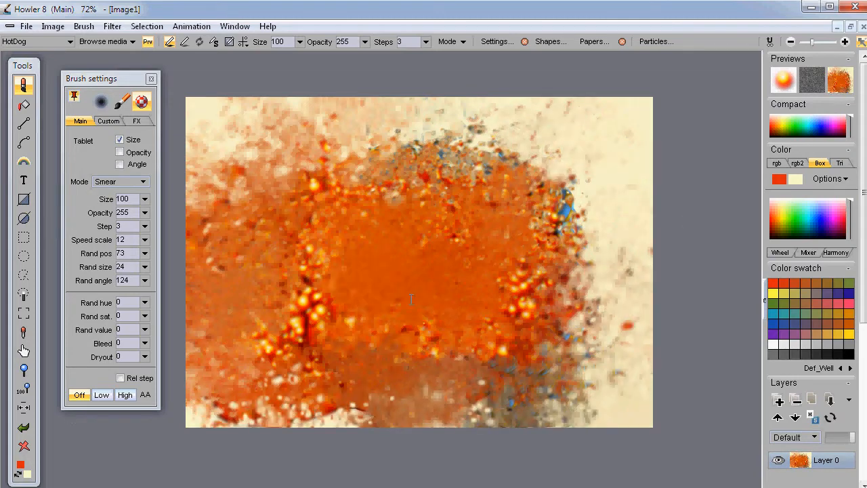
mouse_move(380, 251)
mouse_down()
mouse_move(441, 290)
mouse_move(378, 303)
mouse_up()
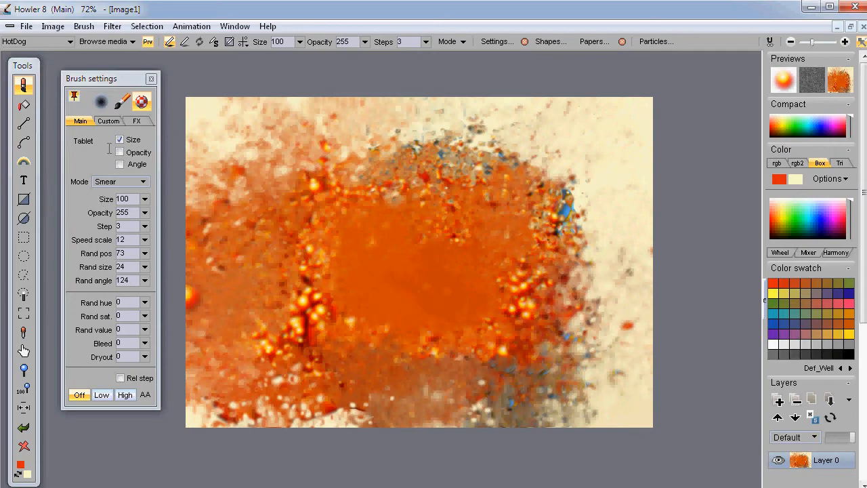
scroll(474, 230, up, 7)
scroll(466, 230, down, 6)
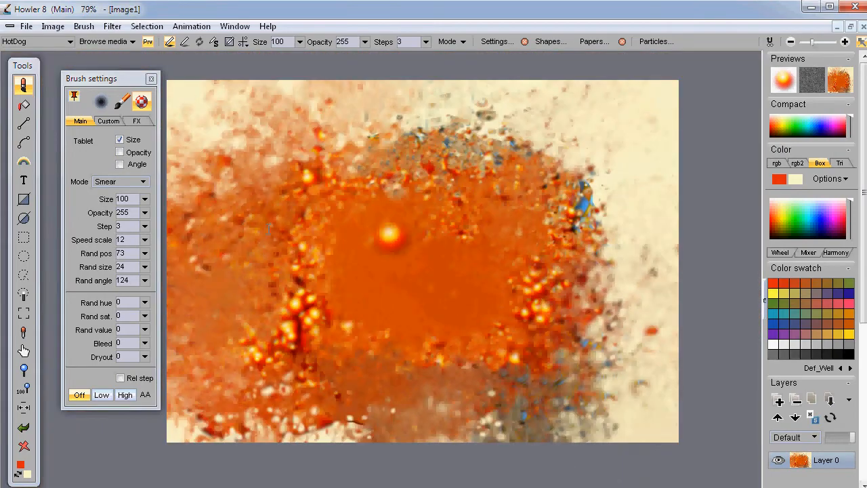
Save the current HotDog Smear brush as new media under a name beginning "dont know the n"
click(126, 41)
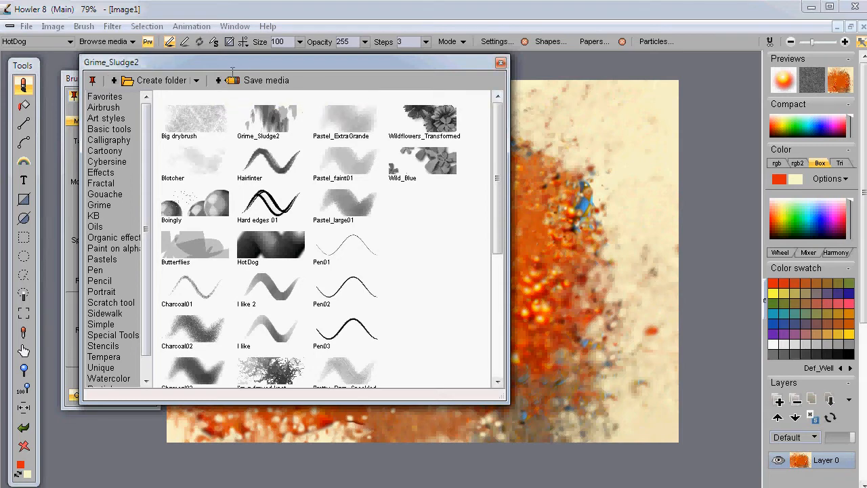
click(274, 80)
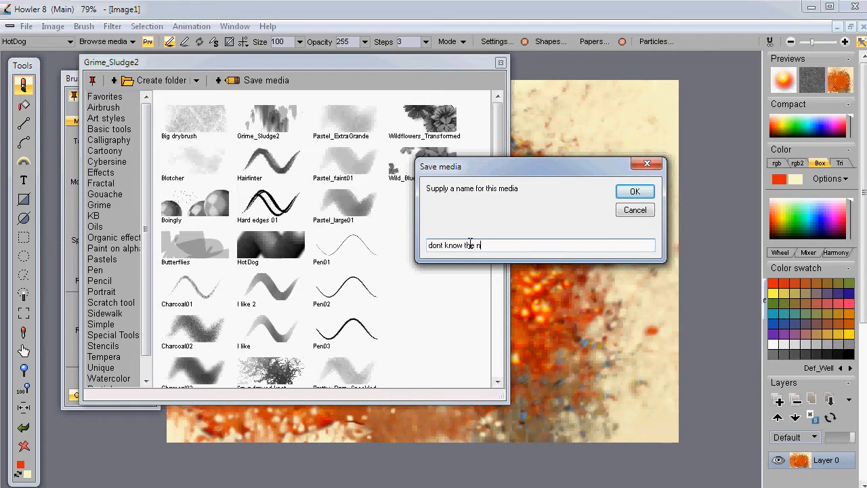
click(636, 191)
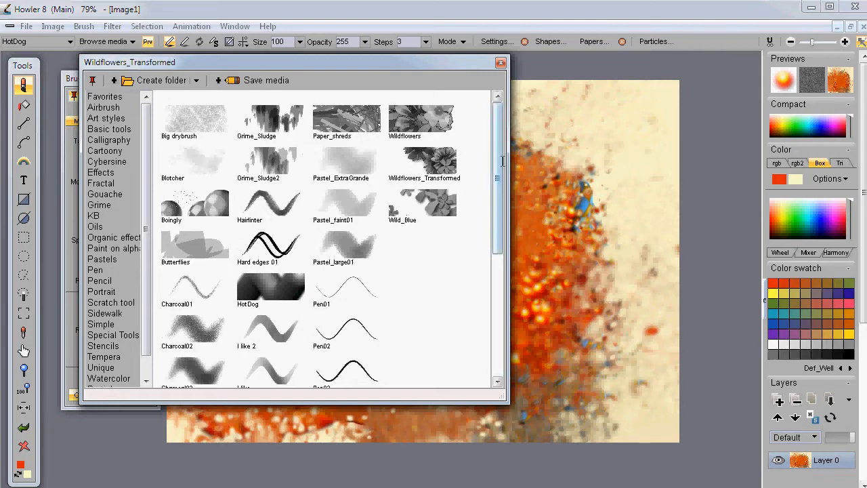
Load the ChipsAbunch preset and cover the canvas's right-hand part with scattered triangular chips
mouse_move(502, 160)
mouse_down()
mouse_move(503, 260)
mouse_move(503, 192)
mouse_up()
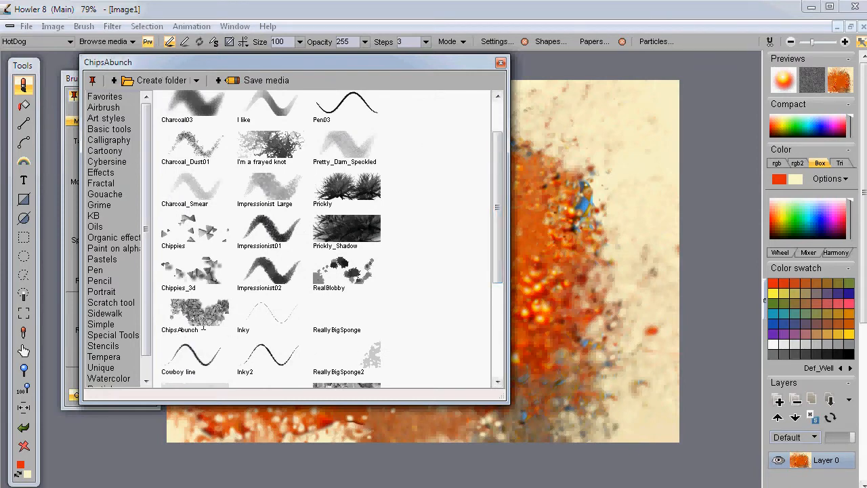
click(199, 313)
mouse_move(583, 152)
mouse_down()
mouse_move(521, 224)
mouse_move(582, 400)
mouse_move(603, 163)
mouse_move(582, 359)
mouse_move(556, 216)
mouse_up()
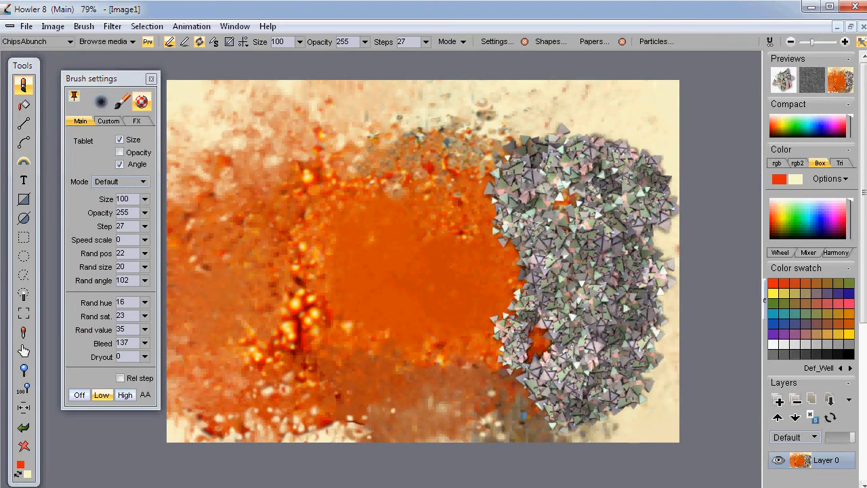
Preview the painting as terrain in 3D Designer with lower amplitude, perspective and shading enabled, and From image as the color source
drag(100, 81, 92, 103)
click(112, 25)
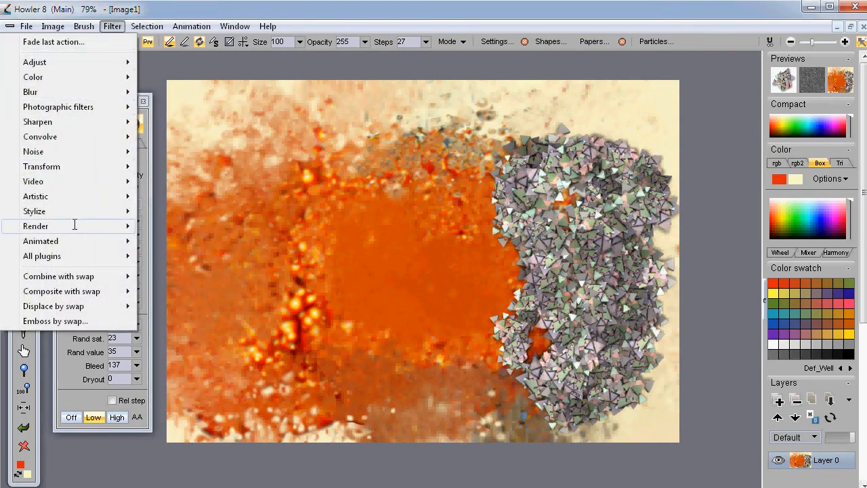
mouse_move(54, 168)
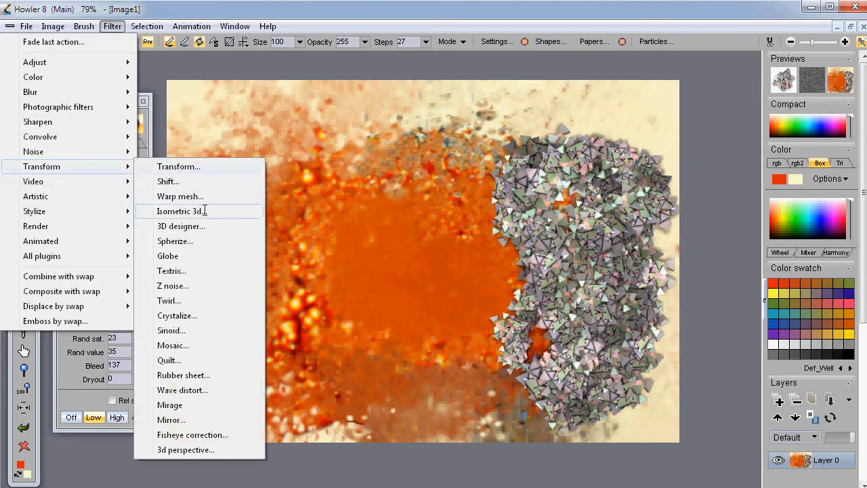
click(176, 226)
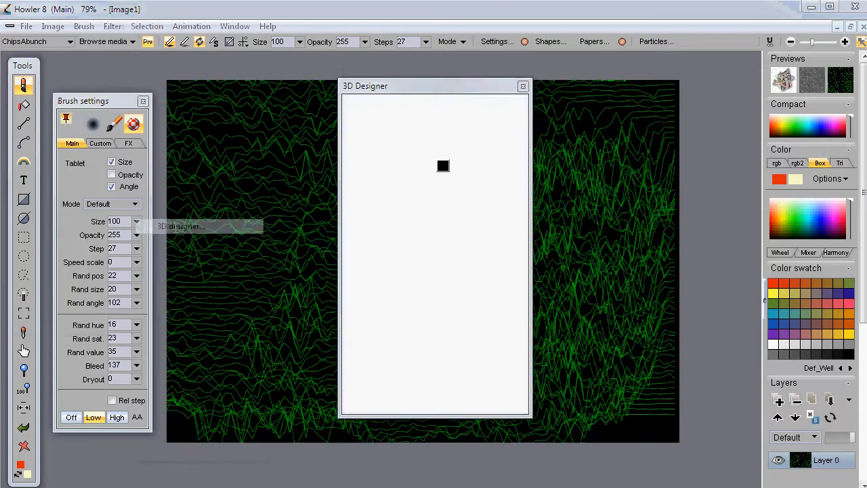
drag(420, 84, 125, 93)
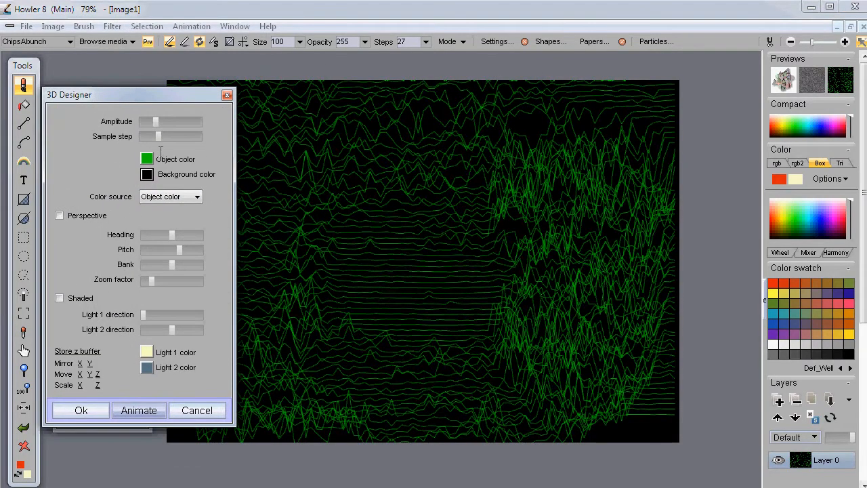
mouse_move(156, 122)
mouse_down()
mouse_move(172, 122)
mouse_move(151, 122)
mouse_move(164, 136)
mouse_up()
click(60, 215)
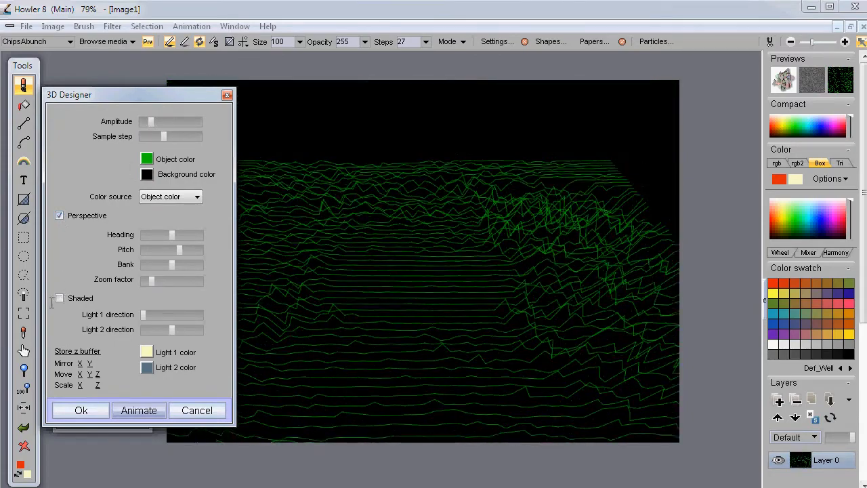
click(59, 298)
click(189, 196)
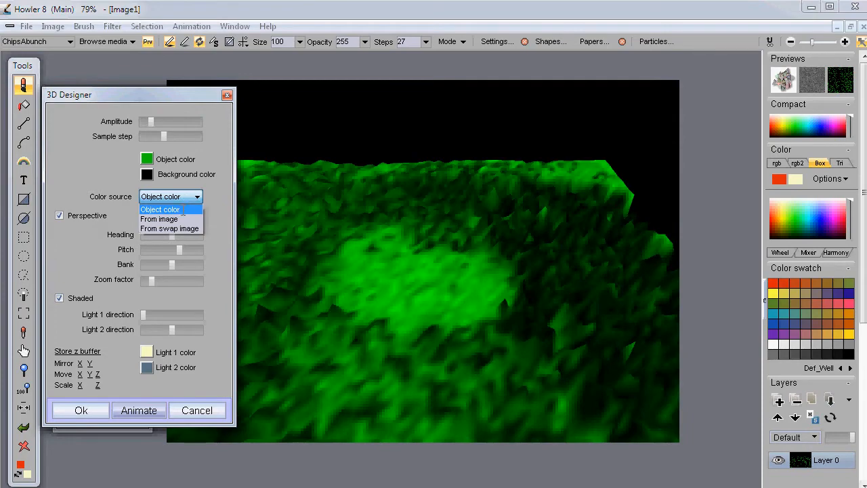
click(159, 218)
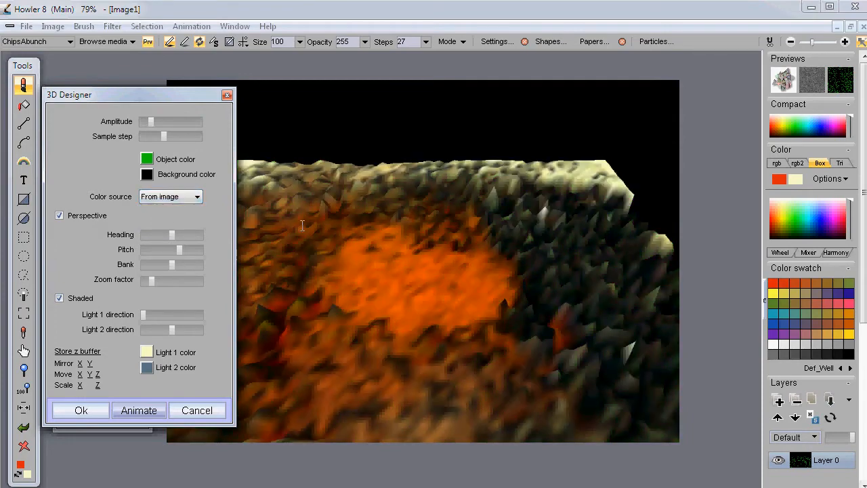
Try the terrain at the minimum sample step with slightly lower pitch and zoom, a turned heading and adjusted amplitude, and discard the 3D preview
drag(163, 136, 134, 138)
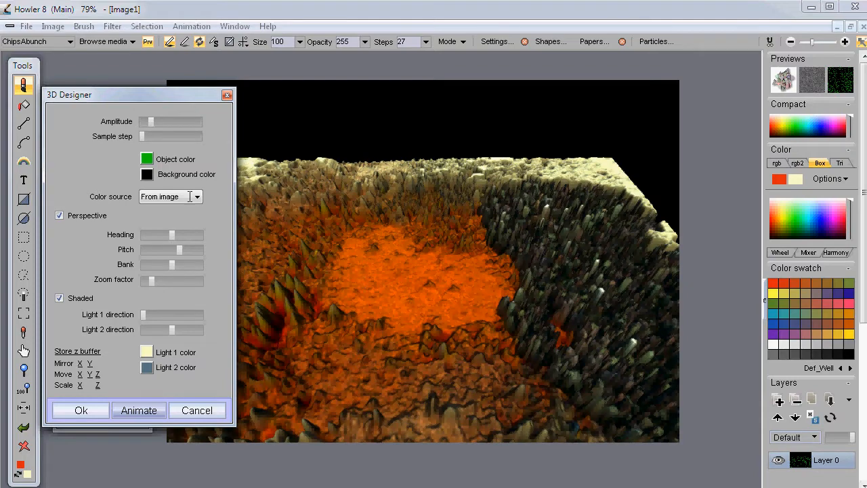
mouse_move(178, 248)
mouse_down()
mouse_move(195, 249)
mouse_move(148, 250)
mouse_move(176, 250)
mouse_up()
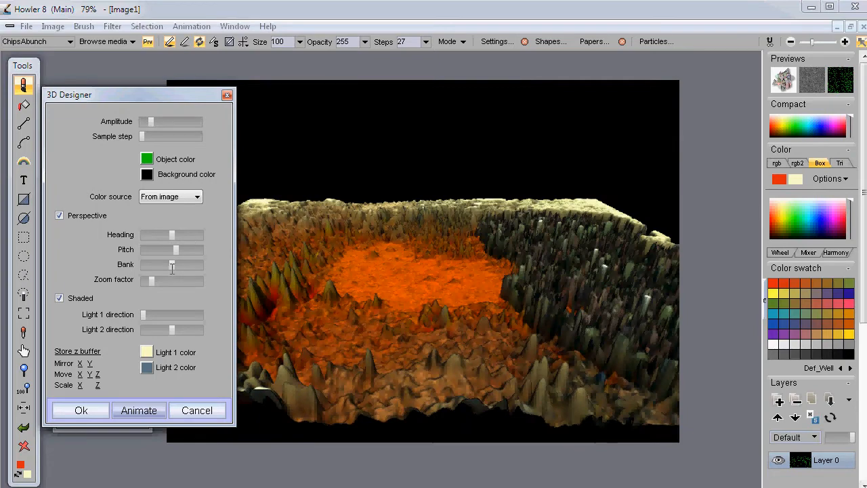
drag(147, 282, 146, 282)
drag(178, 238, 160, 235)
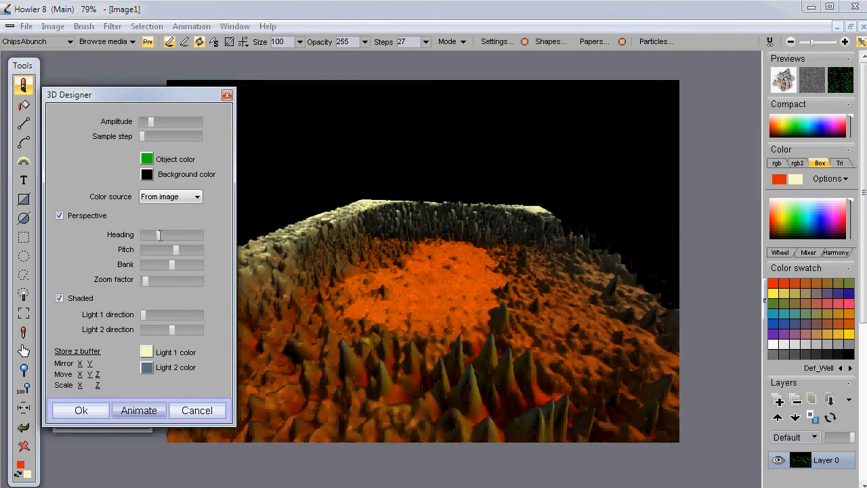
mouse_move(154, 123)
mouse_down()
mouse_move(184, 123)
mouse_move(141, 122)
mouse_move(152, 122)
mouse_up()
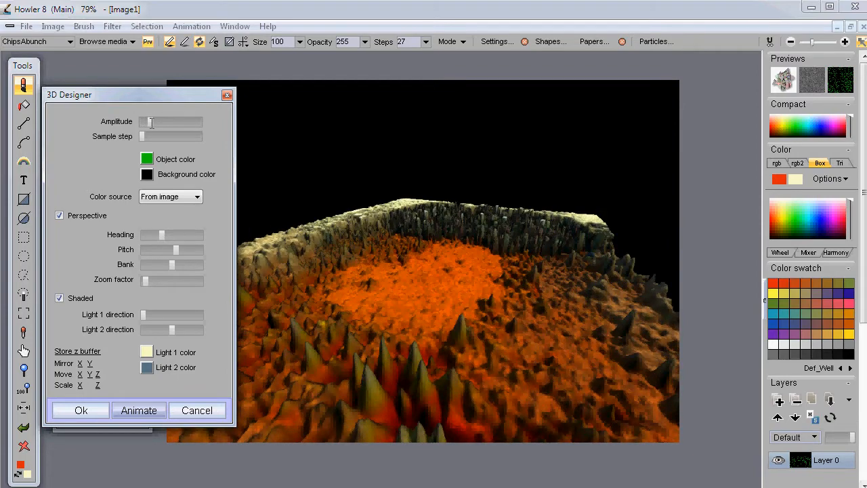
click(183, 409)
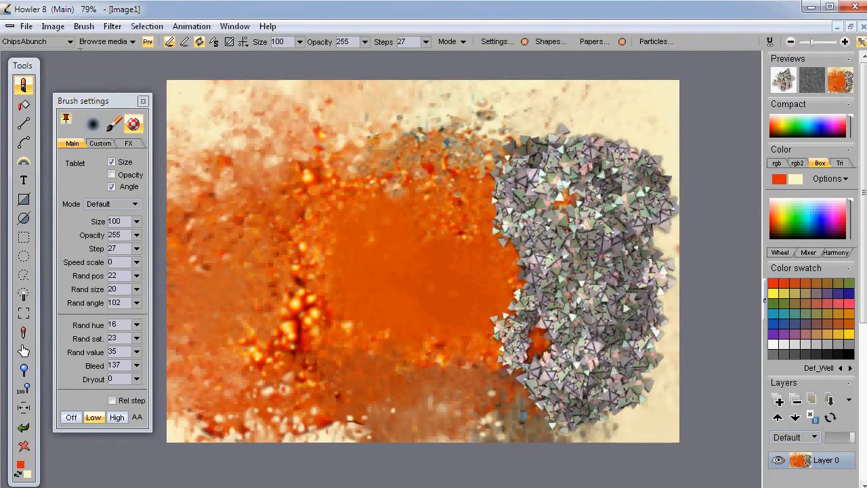
Start the Lighting tool on the painting and place light 0 over the image's upper-left area
click(109, 25)
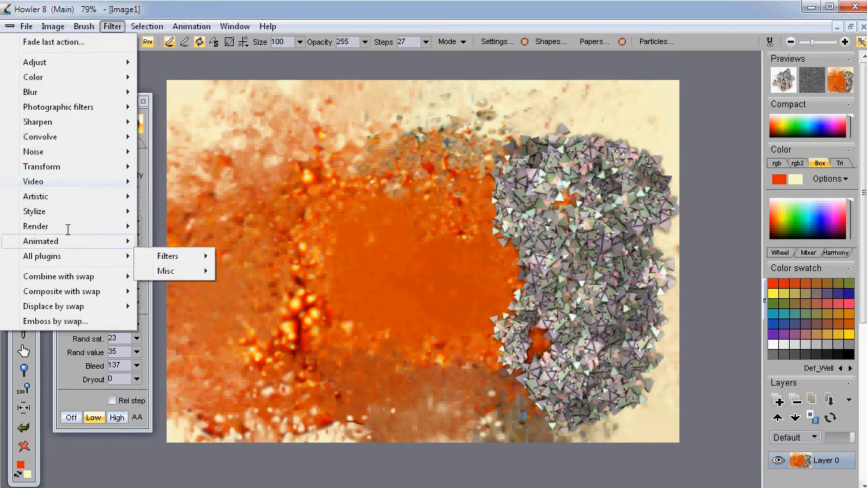
mouse_move(70, 212)
click(178, 212)
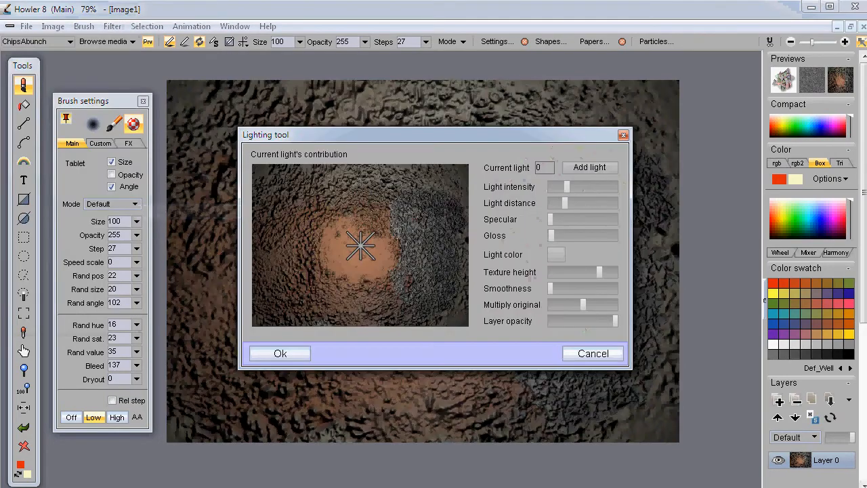
mouse_move(388, 139)
mouse_down()
mouse_move(130, 262)
mouse_move(643, 237)
mouse_move(657, 304)
mouse_move(616, 301)
mouse_up()
mouse_move(588, 407)
mouse_down()
mouse_move(535, 352)
mouse_move(573, 364)
mouse_move(529, 361)
mouse_move(532, 351)
mouse_up()
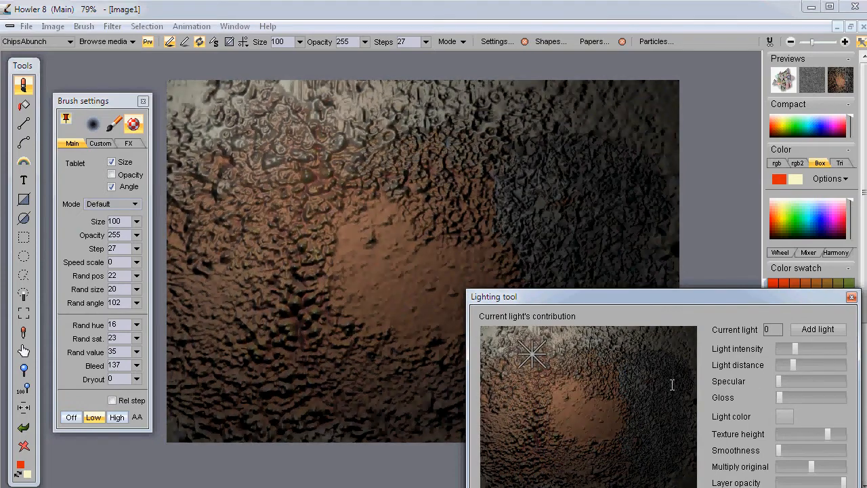
Lower Multiply original, light intensity and distance, raise specular, shift the light slightly toward the image center, and apply the lighting
drag(812, 464, 790, 470)
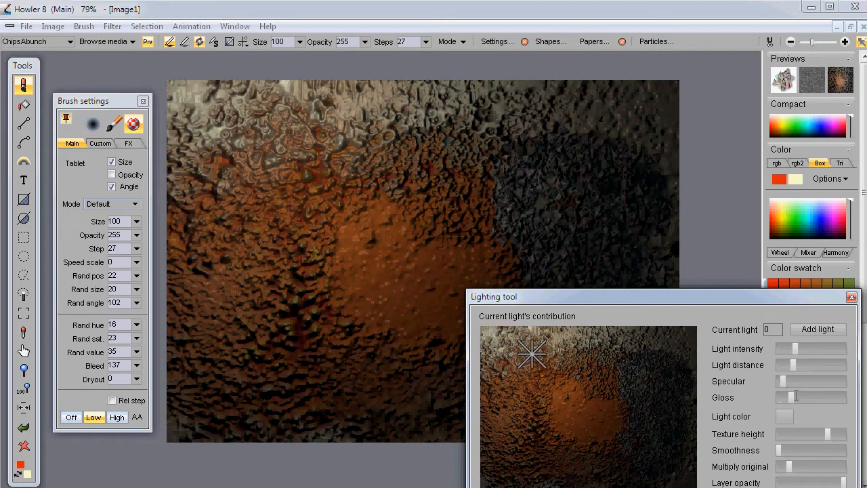
drag(793, 381, 788, 348)
mouse_move(667, 358)
mouse_down()
mouse_move(528, 363)
mouse_move(544, 365)
mouse_move(527, 374)
mouse_move(552, 369)
mouse_up()
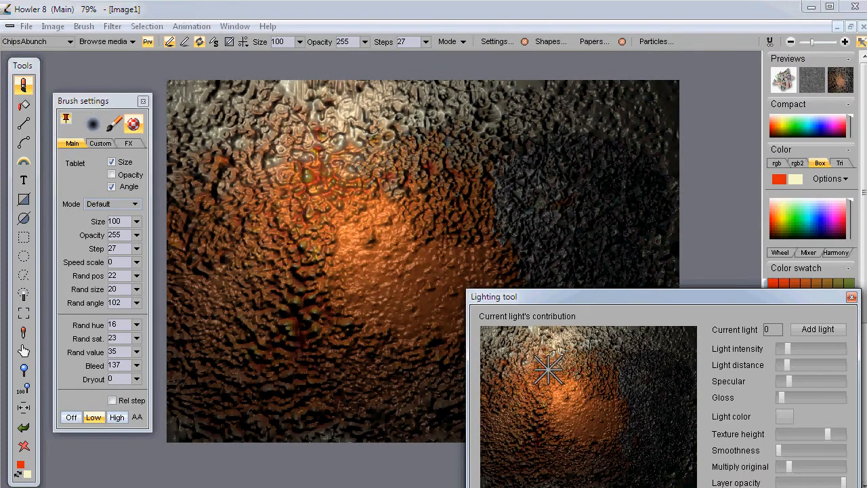
key(Return)
Try the Crystalize filter on the lit painting at size 71 with Shade enabled
click(112, 27)
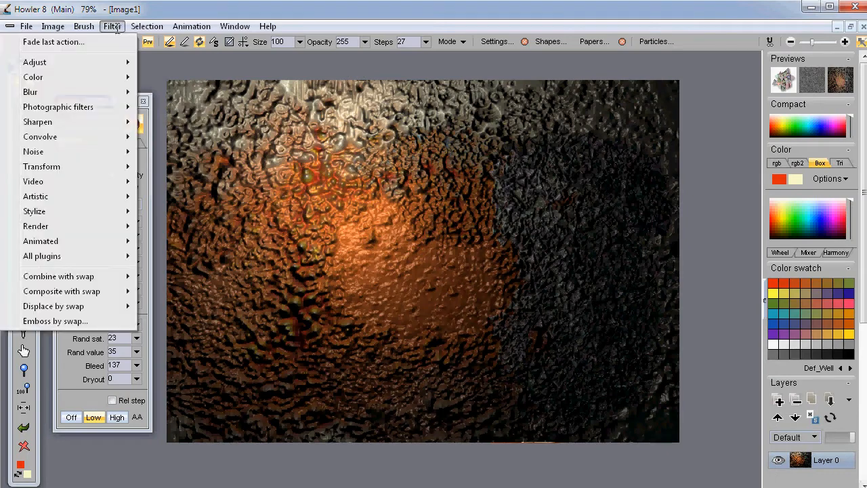
mouse_move(72, 177)
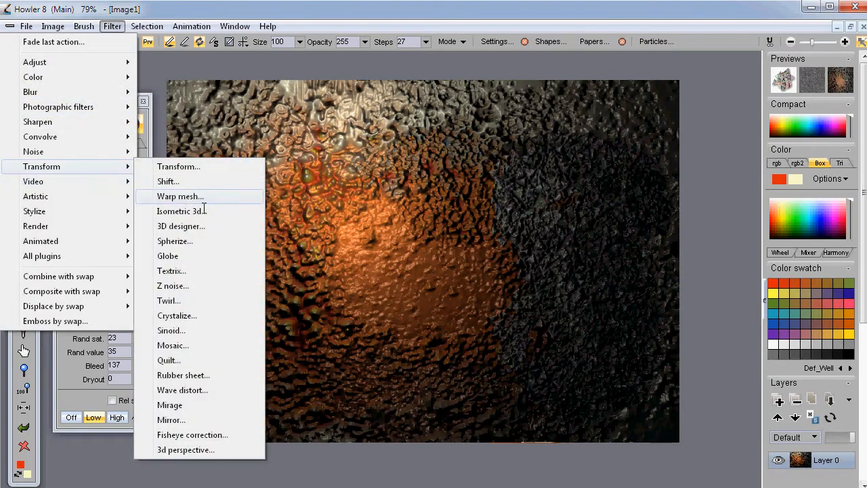
click(194, 315)
mouse_move(448, 237)
mouse_down()
mouse_move(410, 237)
mouse_move(436, 237)
mouse_up()
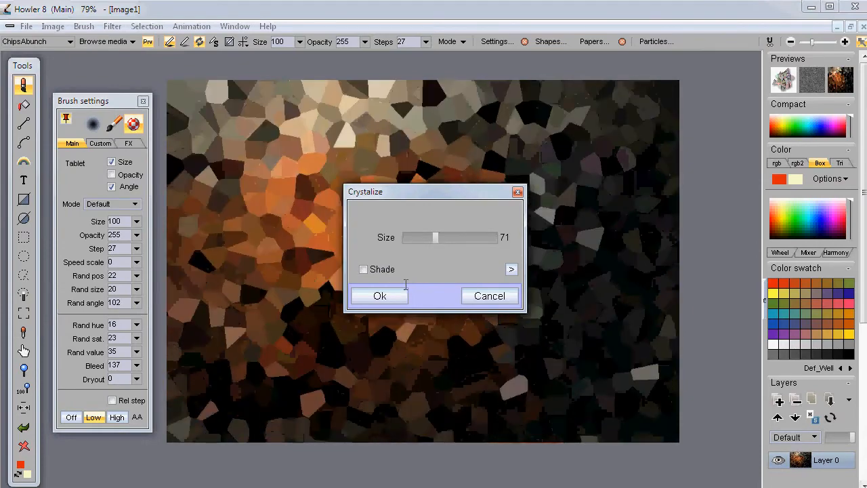
click(363, 269)
mouse_move(403, 192)
mouse_down()
mouse_move(46, 273)
mouse_move(250, 277)
mouse_up()
click(322, 381)
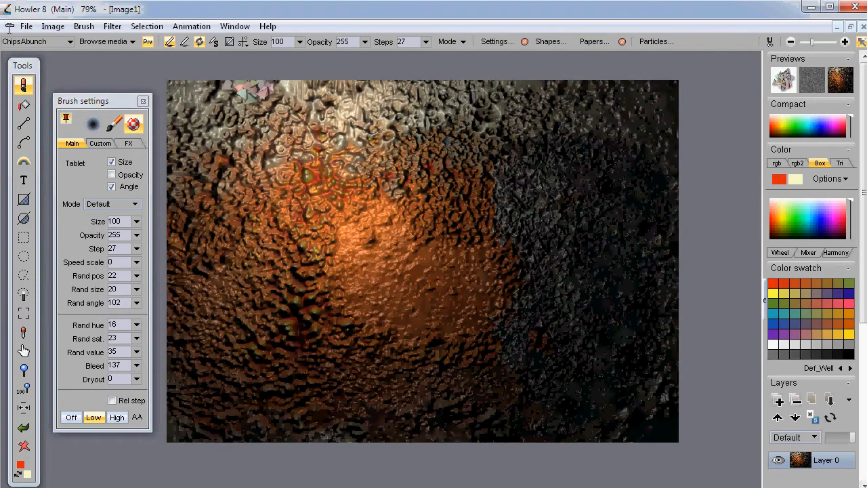
Spherize the painting, raise the main light, increase blue atmospheric glow and ambient, and move the second light toward the sphere's lower right
click(112, 26)
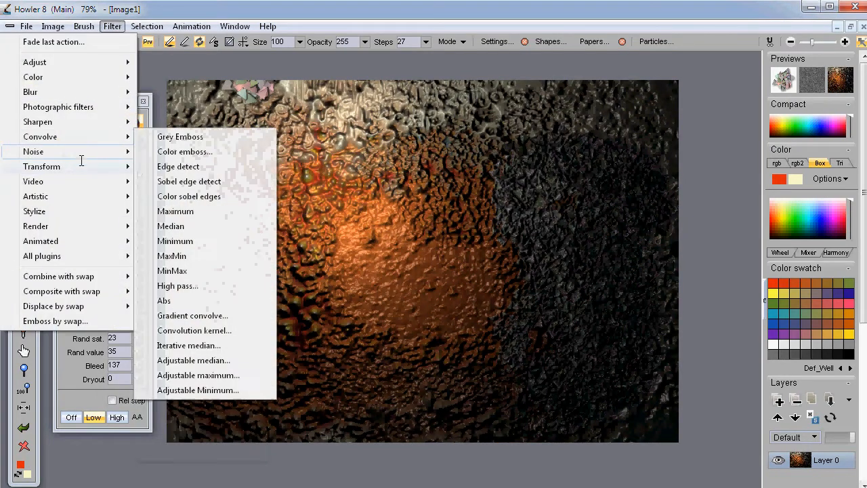
mouse_move(74, 170)
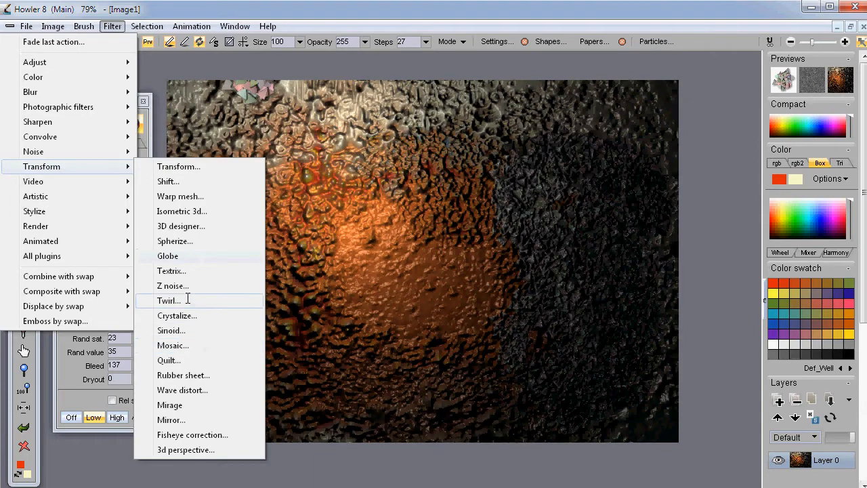
click(184, 242)
drag(424, 100, 724, 173)
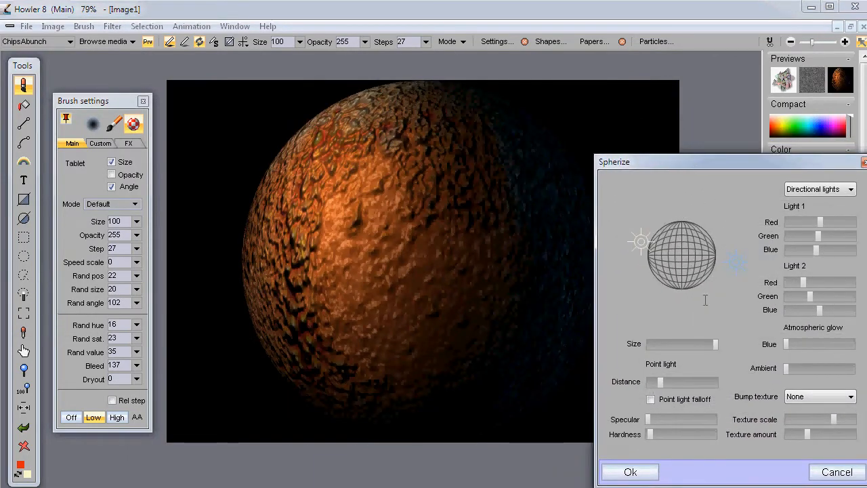
mouse_move(650, 242)
mouse_down()
mouse_move(648, 194)
mouse_move(645, 217)
mouse_move(653, 227)
mouse_up()
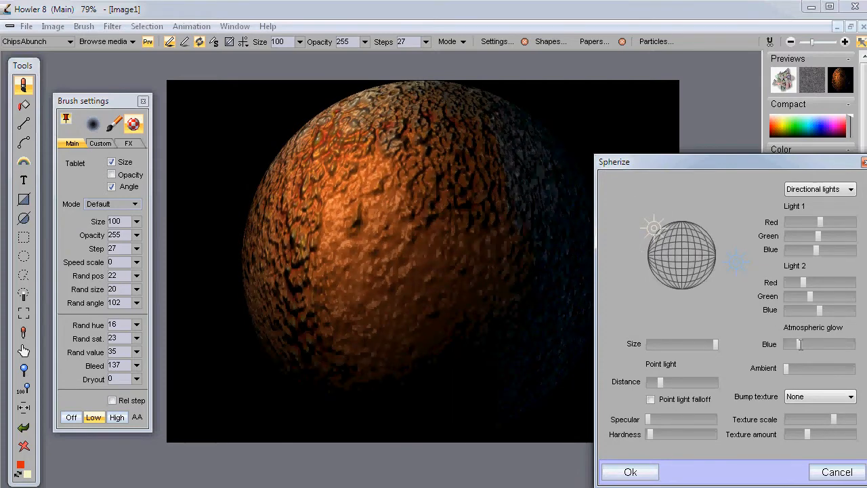
mouse_move(795, 368)
mouse_down()
mouse_move(817, 367)
mouse_move(807, 366)
mouse_up()
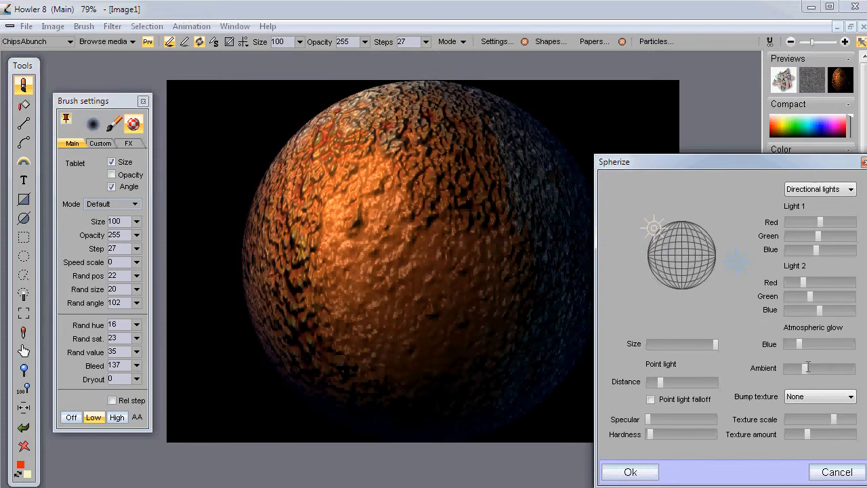
drag(736, 262, 726, 289)
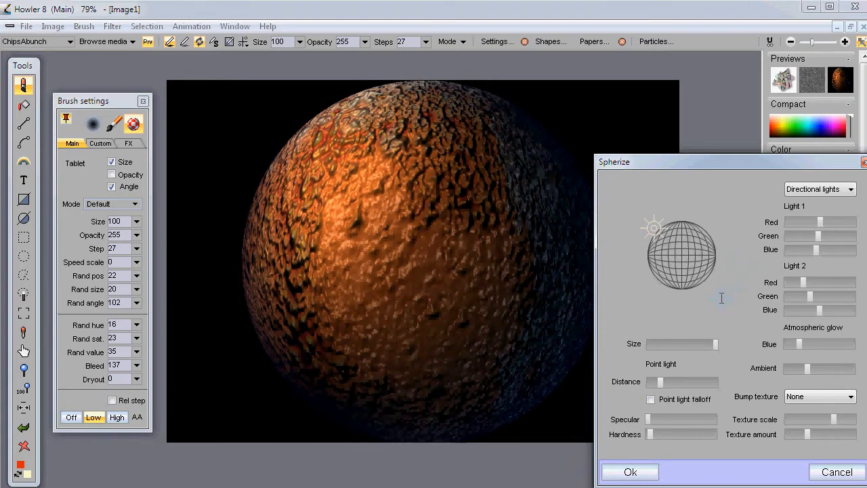
Set the sphere's bump texture to Terrain, raise the texture amount and set the texture scale slightly above its midpoint
click(828, 396)
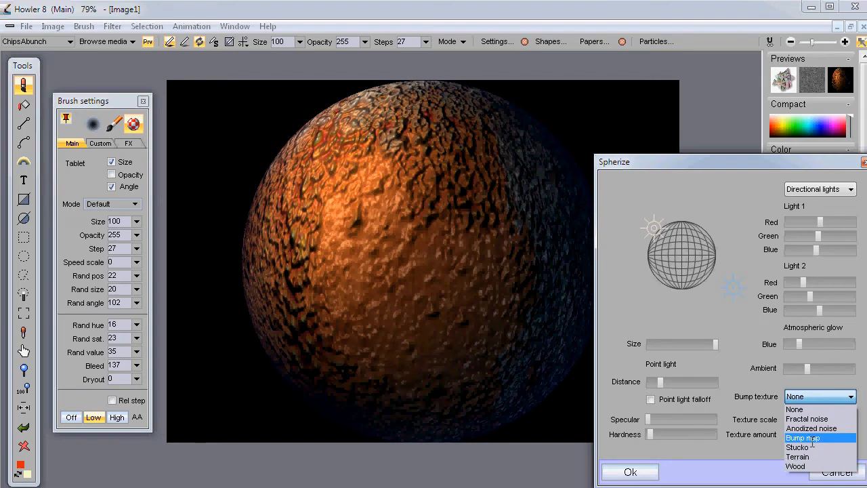
click(811, 455)
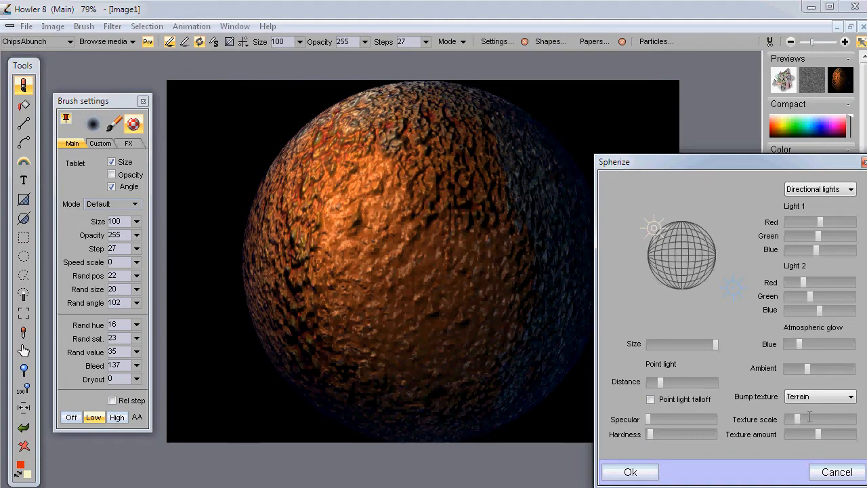
drag(817, 419, 825, 420)
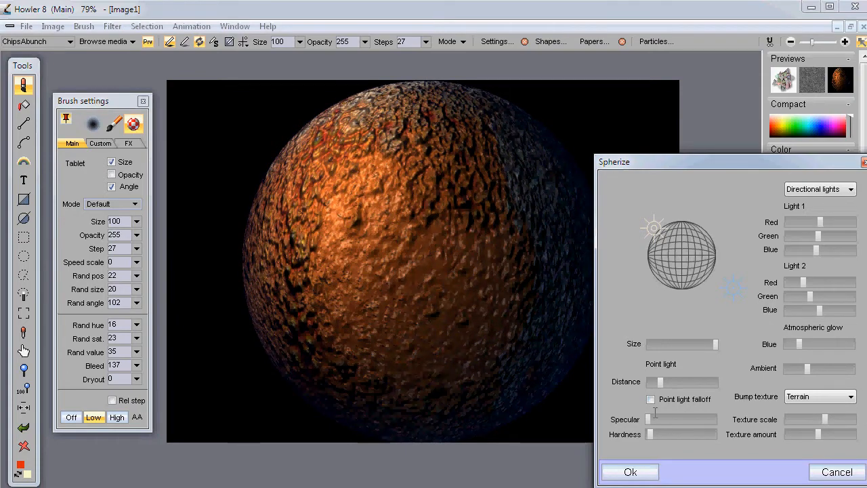
Raise the sphere's specular and slightly raise hardness, enable Point light falloff, shrink the sphere a little, move the main light outward, and apply Spherize
drag(649, 420, 668, 420)
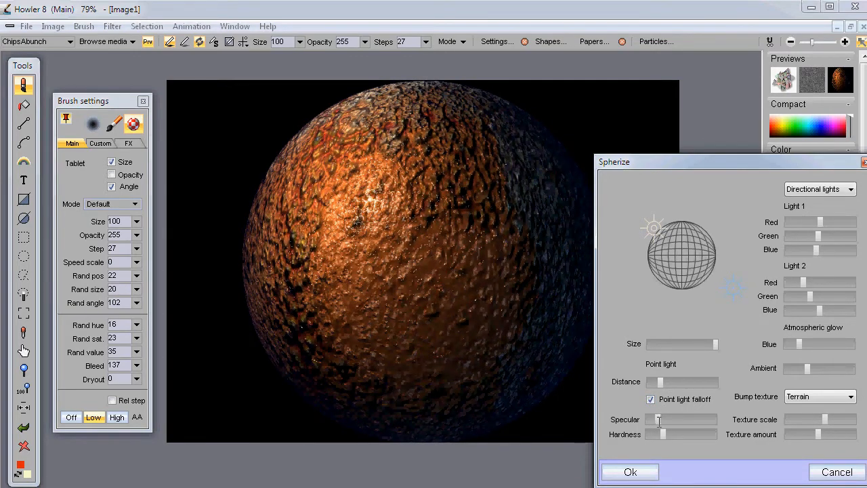
drag(664, 433, 655, 436)
mouse_move(654, 227)
mouse_down()
mouse_move(637, 237)
mouse_move(640, 212)
mouse_move(644, 221)
mouse_up()
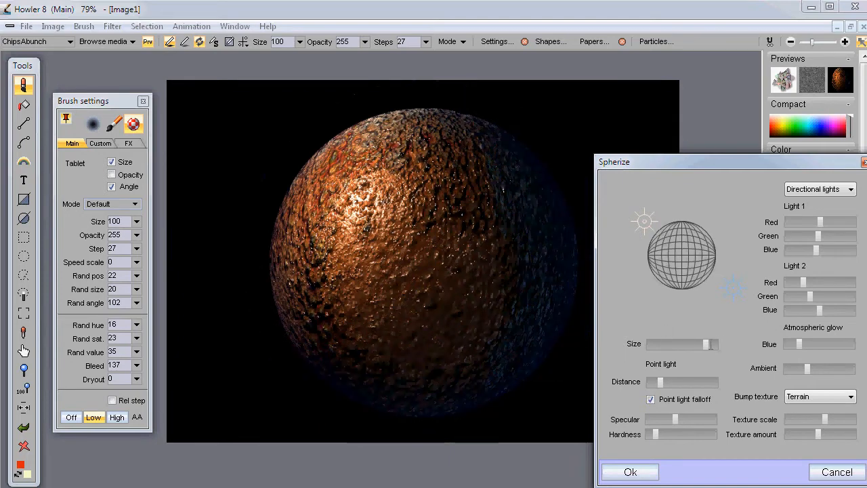
mouse_move(650, 218)
mouse_down()
mouse_move(653, 226)
mouse_move(644, 219)
mouse_up()
click(642, 467)
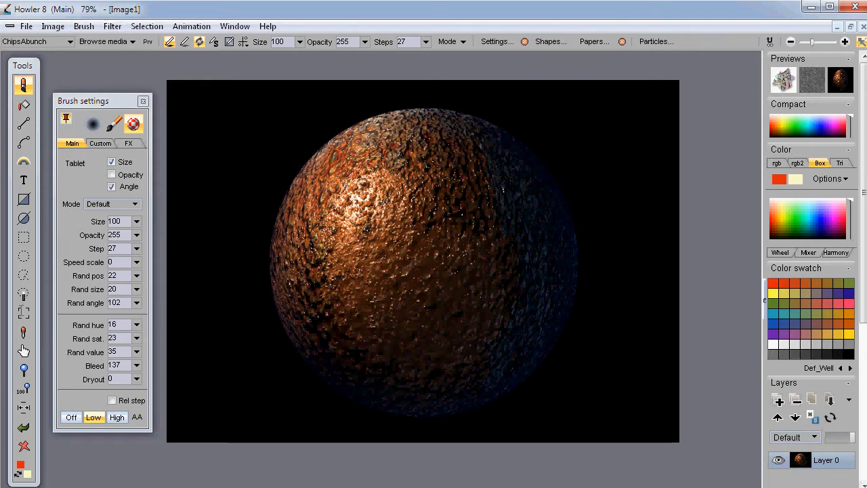
Select the black background around the sphere with the magic wand, invert the alpha, and use the selected sphere as a brush
click(23, 293)
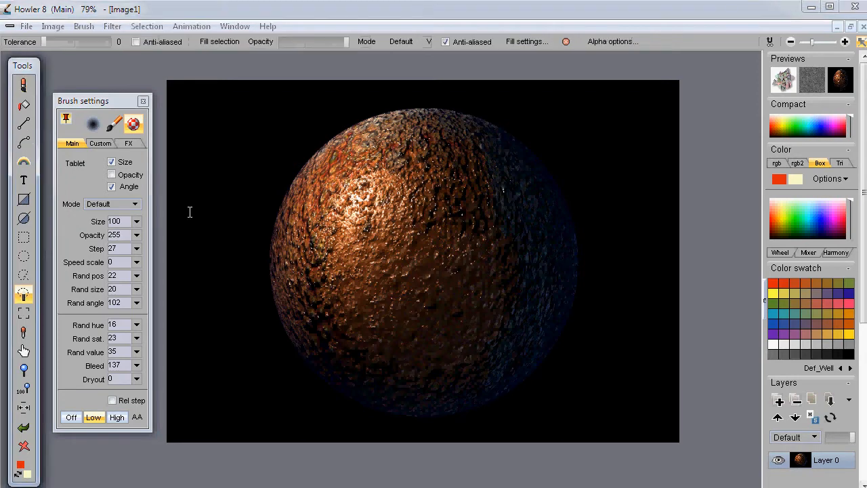
click(200, 110)
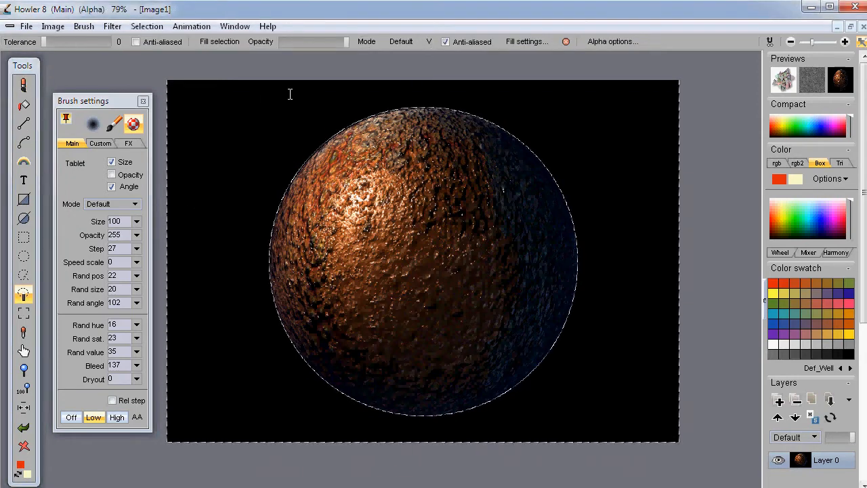
click(147, 26)
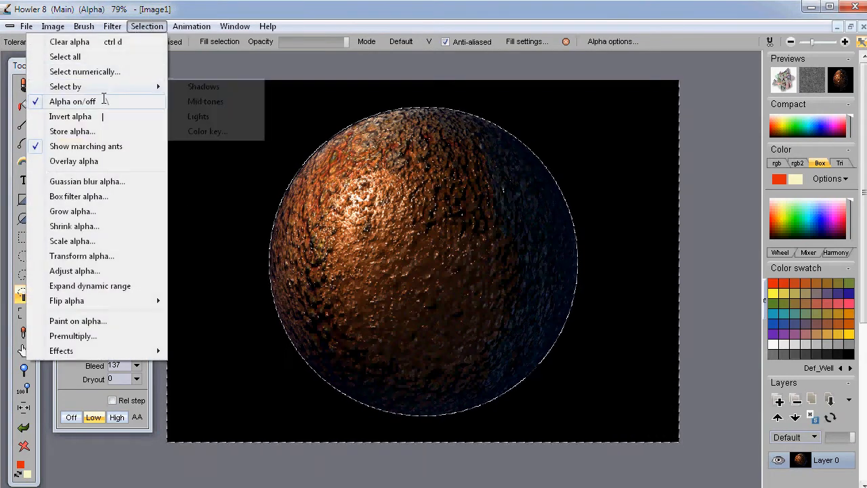
click(71, 117)
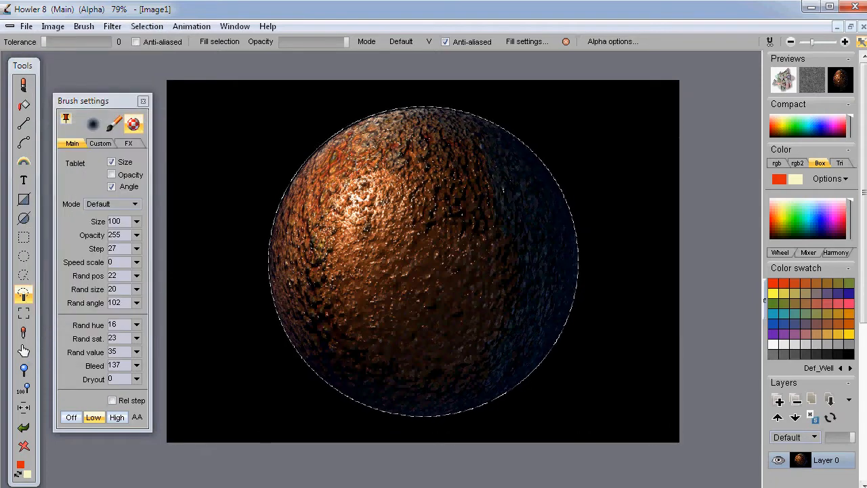
click(84, 26)
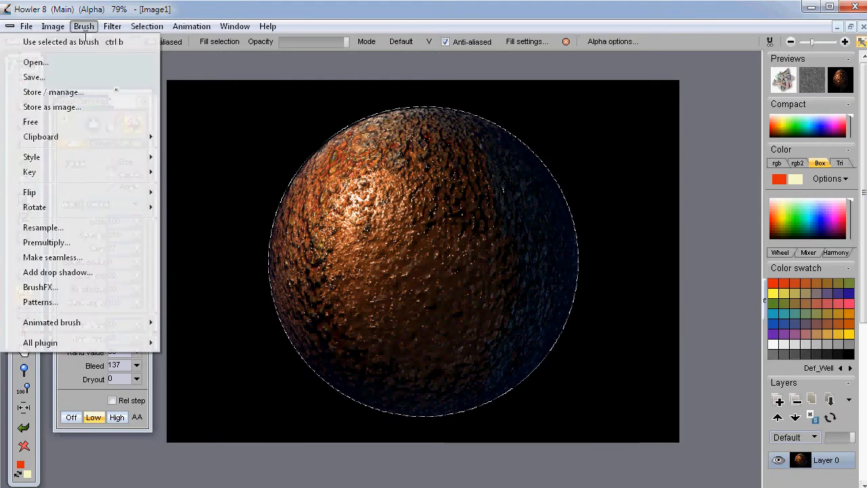
click(80, 41)
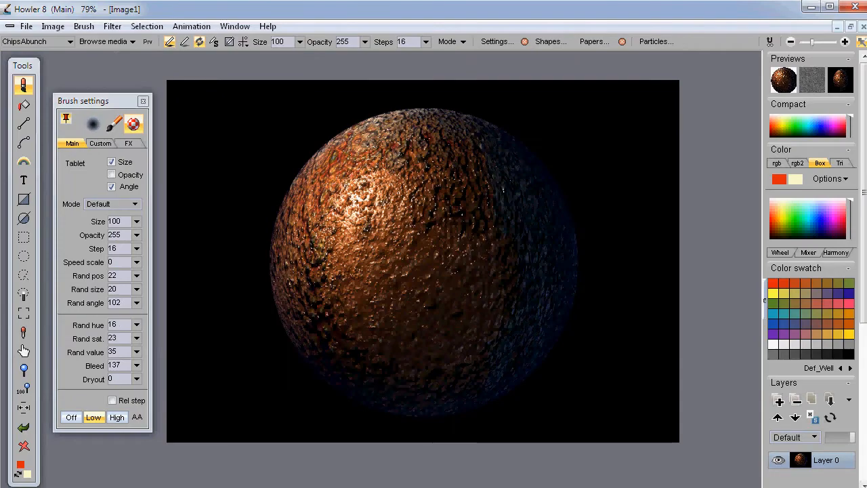
Turn on the brush preview, stamp several copies of the sphere brush around the canvas, and paint overlapping sphere strokes
click(148, 40)
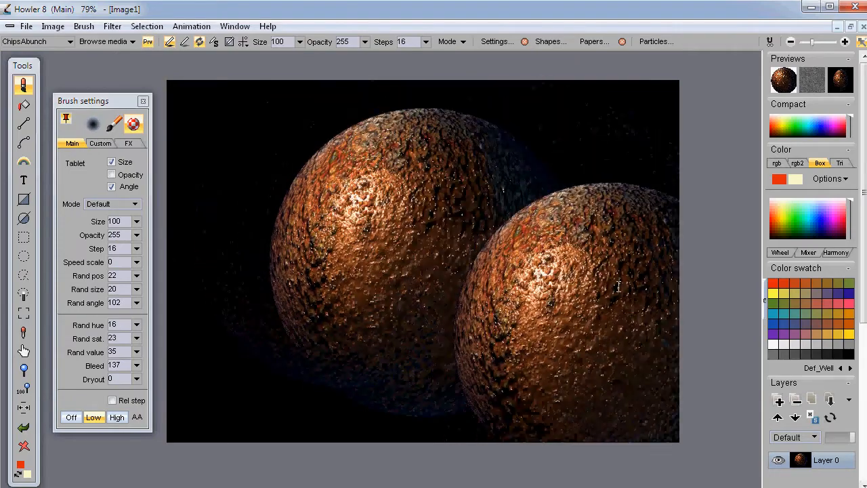
click(604, 353)
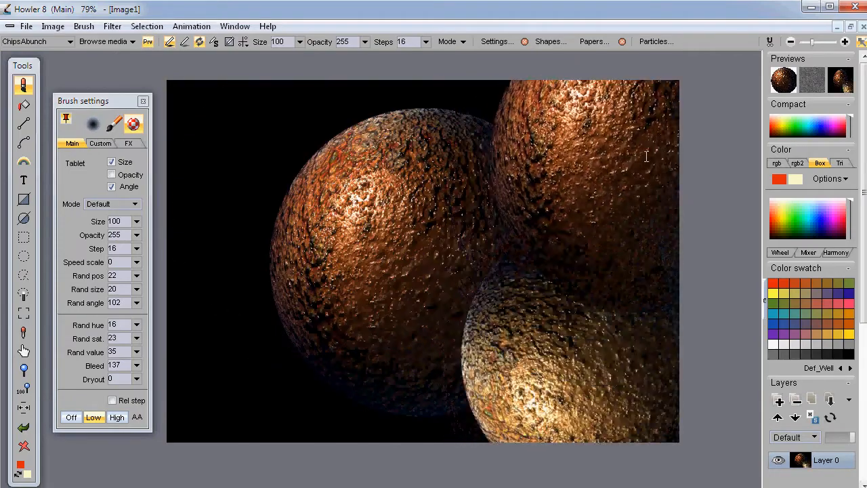
click(264, 164)
click(275, 372)
click(499, 372)
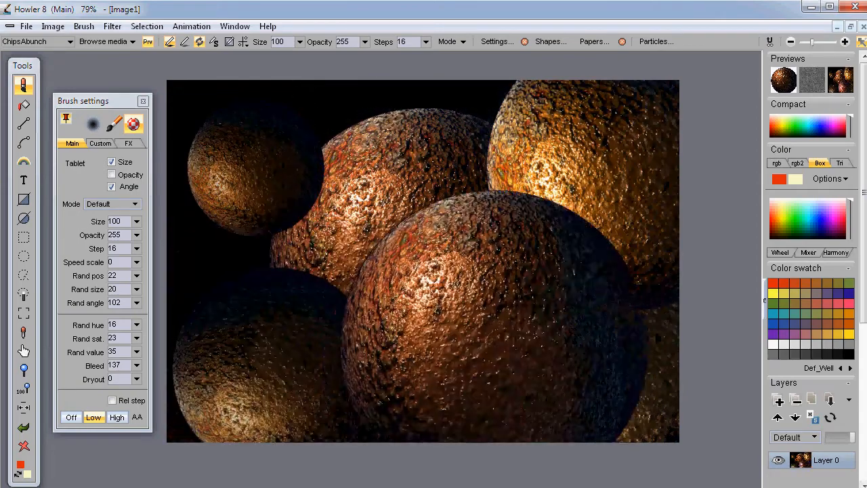
click(484, 217)
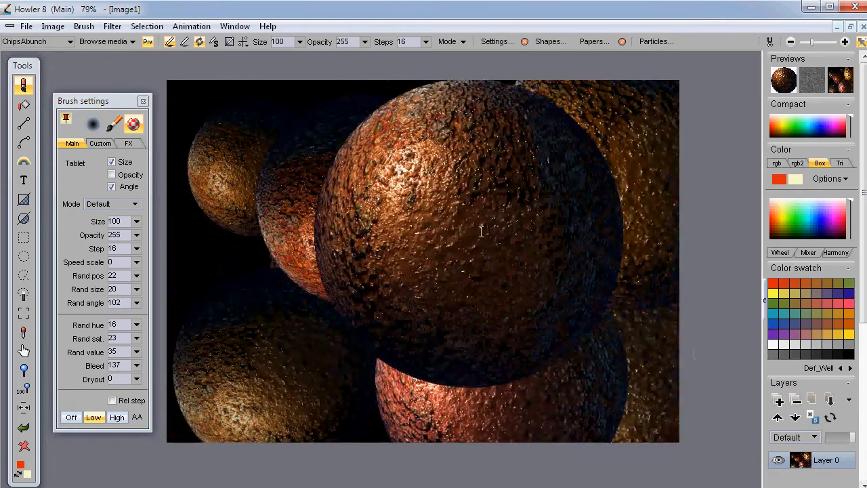
mouse_move(248, 254)
mouse_down()
mouse_move(485, 288)
mouse_move(559, 392)
mouse_move(563, 253)
mouse_move(419, 234)
mouse_up()
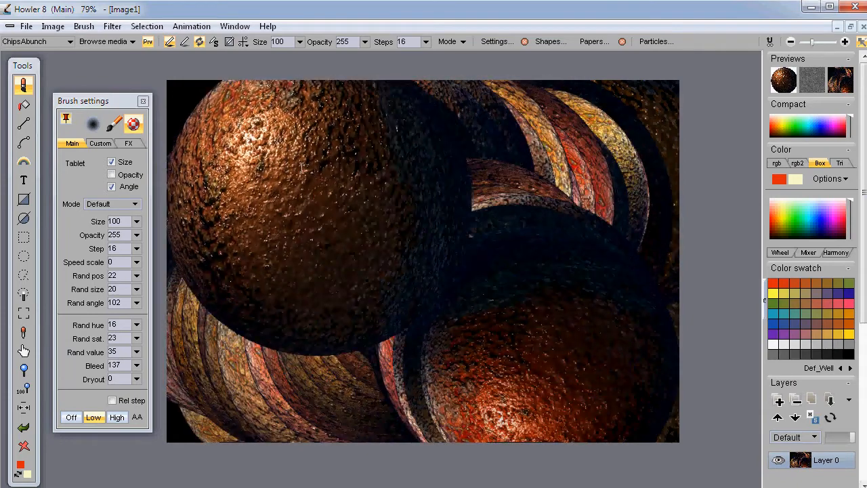
Scale the sphere brush to 51 in the brush buffer and paint overlapping strokes across the canvas
click(84, 26)
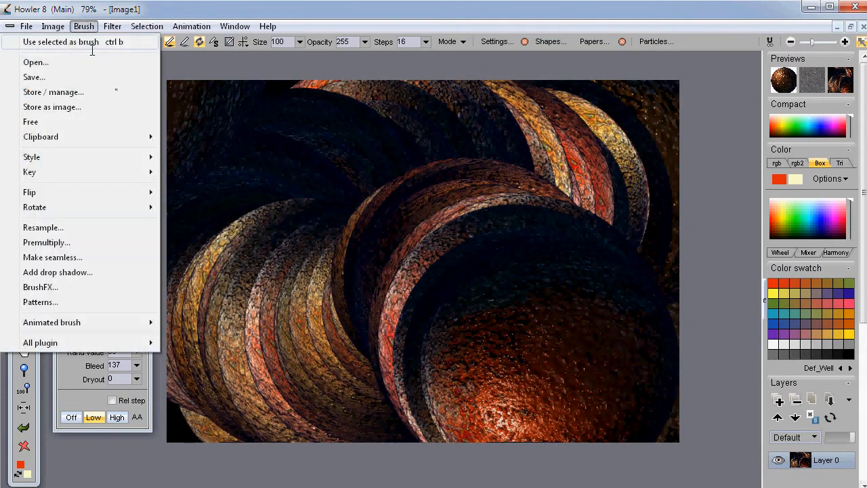
click(50, 93)
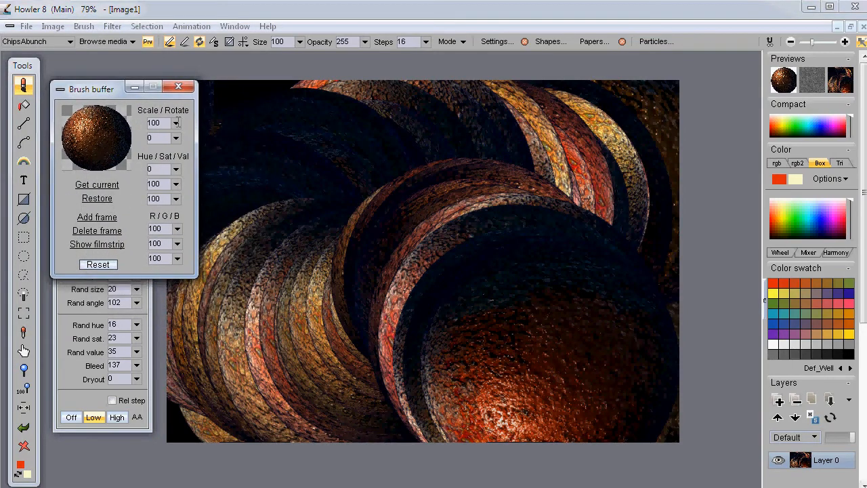
click(175, 123)
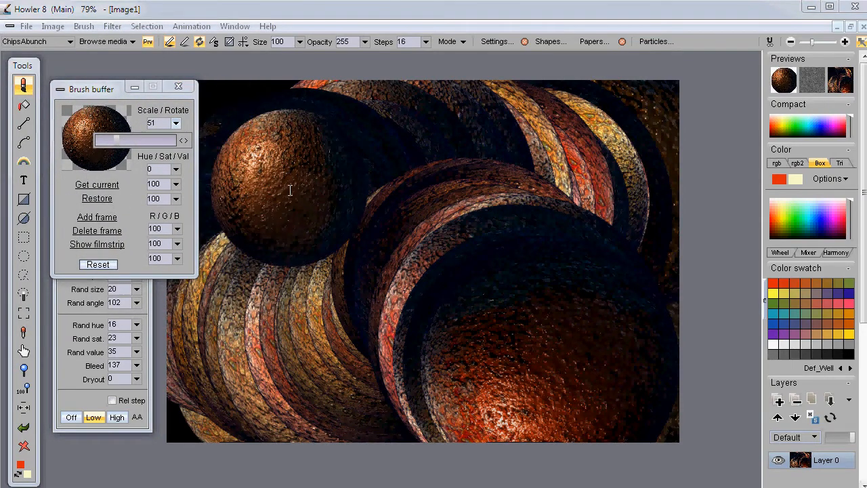
drag(531, 159, 192, 200)
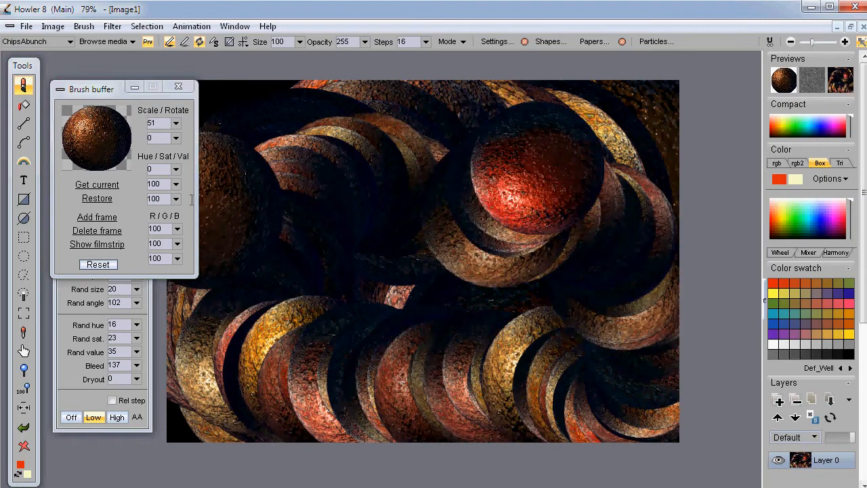
Shift the brush hue to -91 and paint purple sphere strokes over the image
click(176, 169)
mouse_move(318, 132)
mouse_down()
mouse_move(375, 141)
mouse_move(345, 381)
mouse_move(575, 203)
mouse_move(549, 137)
mouse_up()
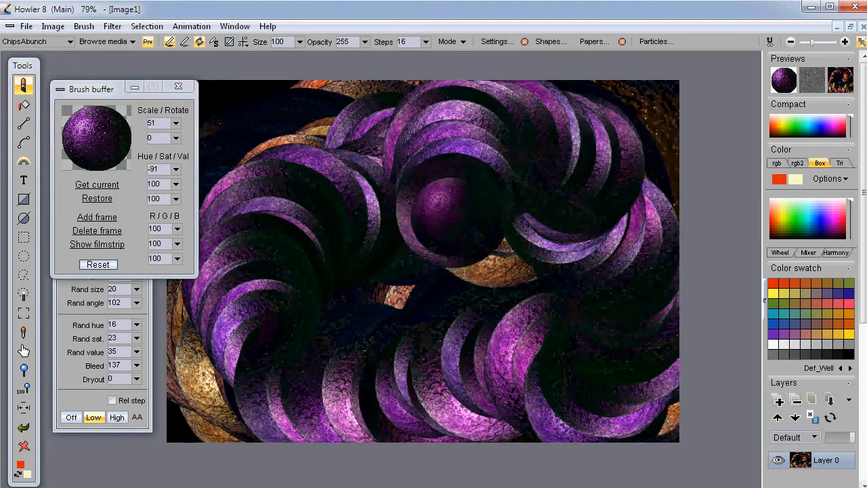
drag(465, 272, 335, 326)
Set the brush step to 6 and random position to 0, move the brush buffer off the brush settings, and paint test strokes
click(426, 42)
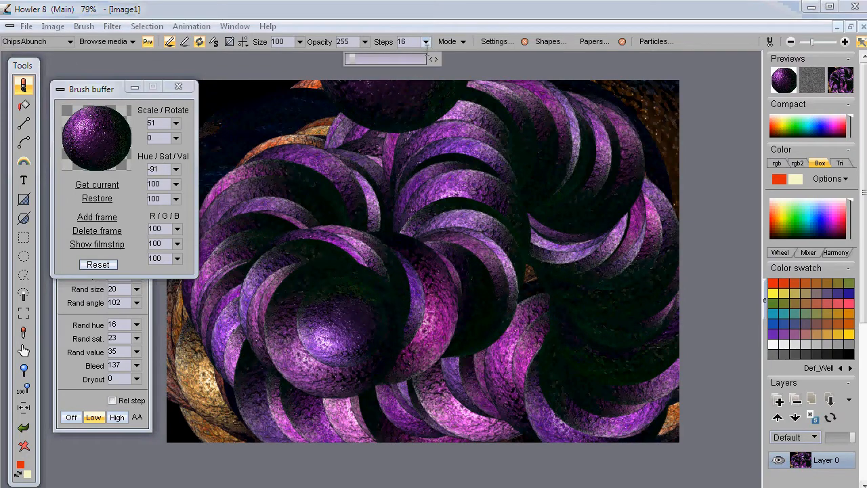
mouse_move(397, 141)
mouse_down()
mouse_move(379, 156)
mouse_move(366, 350)
mouse_move(529, 282)
mouse_move(358, 85)
mouse_move(171, 150)
mouse_up()
mouse_move(113, 88)
mouse_down()
mouse_move(759, 170)
mouse_move(728, 178)
mouse_up()
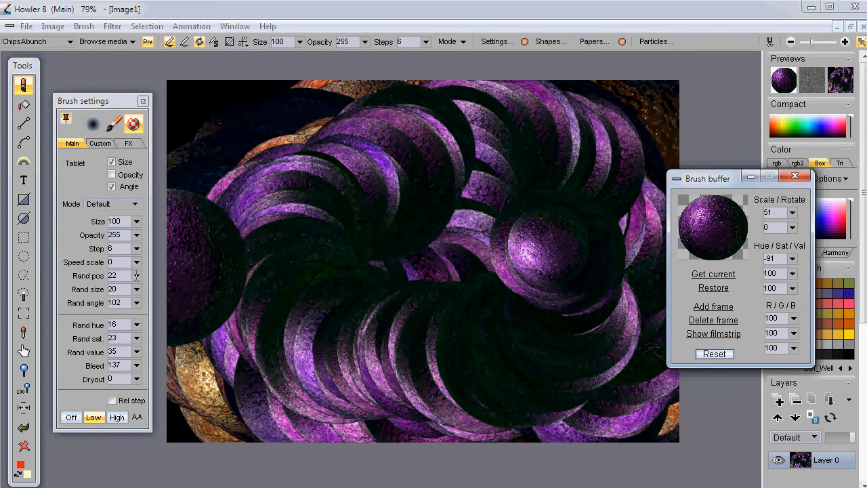
click(137, 275)
drag(80, 292, 37, 292)
mouse_move(237, 271)
mouse_down()
mouse_move(348, 230)
mouse_move(263, 343)
mouse_move(467, 402)
mouse_move(486, 263)
mouse_up()
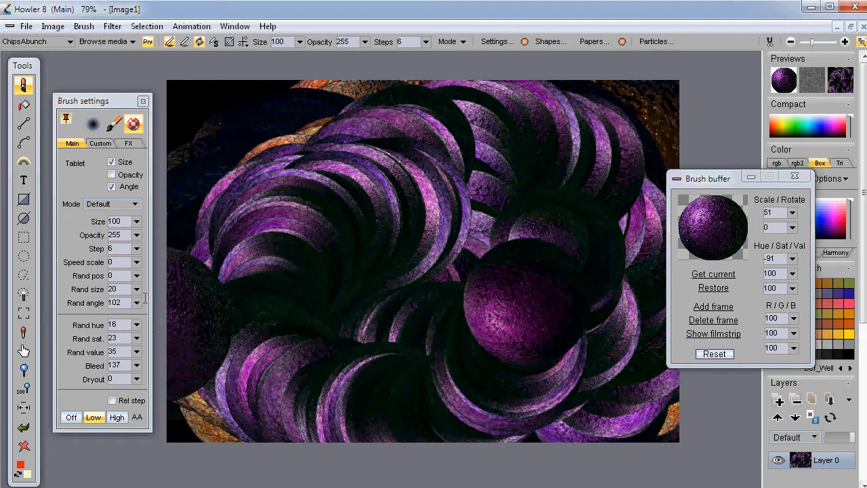
Set random size and random angle to 0, painting a test stroke with the purple sphere after each change
click(136, 289)
drag(91, 303, 47, 305)
mouse_move(285, 203)
mouse_down()
mouse_move(402, 151)
mouse_move(251, 275)
mouse_move(491, 373)
mouse_move(486, 177)
mouse_up()
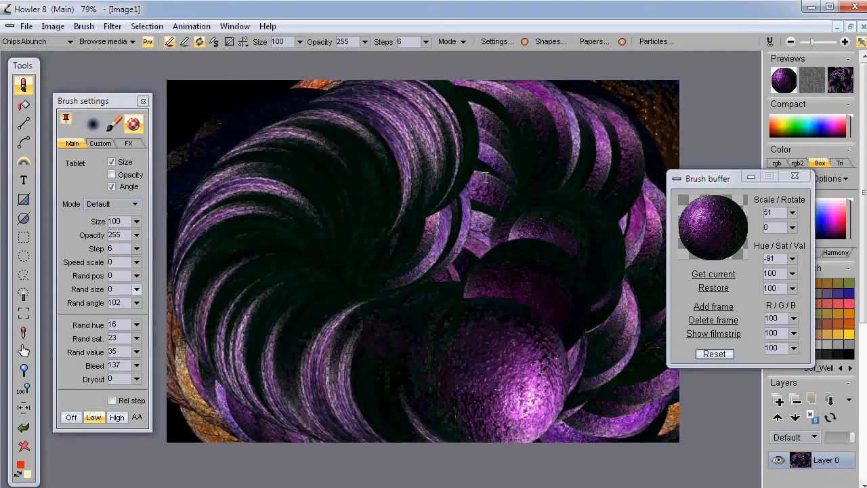
click(136, 302)
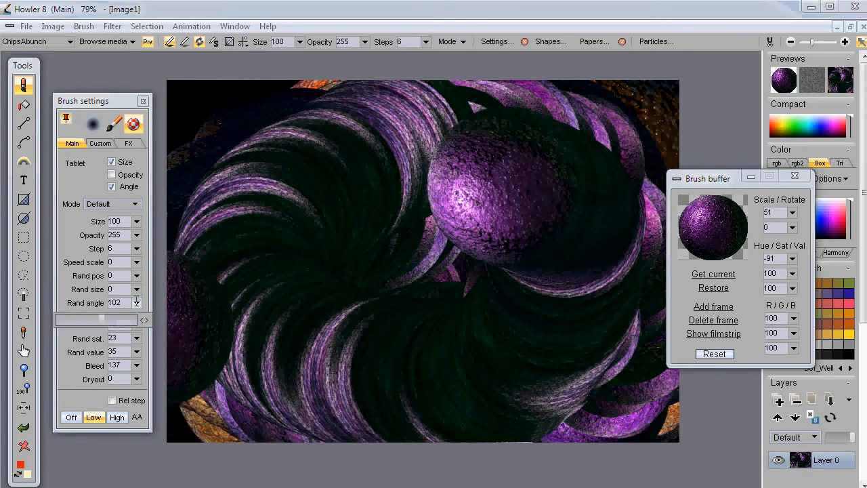
drag(96, 319, 56, 319)
mouse_move(197, 257)
mouse_down()
mouse_move(310, 223)
mouse_move(248, 277)
mouse_move(449, 363)
mouse_up()
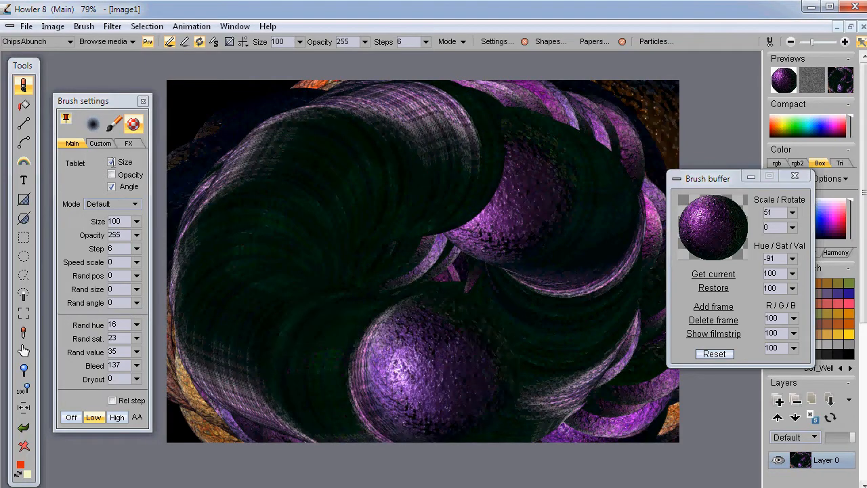
Compare strokes with custom brush transforms disabled and enabled again, undoing a trial stroke in between
click(101, 143)
click(74, 199)
mouse_move(255, 200)
mouse_down()
mouse_move(291, 226)
mouse_move(584, 314)
mouse_move(337, 394)
mouse_move(329, 196)
mouse_move(585, 327)
mouse_move(399, 370)
mouse_move(419, 228)
mouse_move(409, 219)
mouse_up()
key(ctrl+z)
click(74, 199)
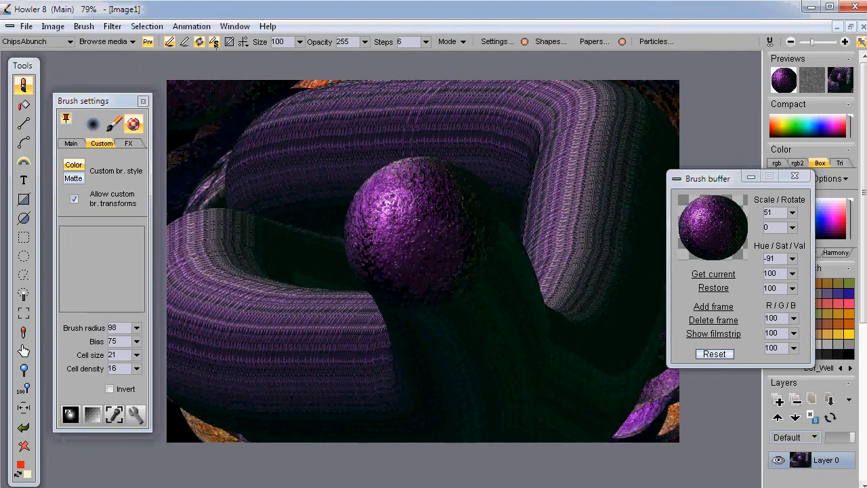
mouse_move(223, 278)
mouse_down()
mouse_move(285, 183)
mouse_move(478, 316)
mouse_move(575, 352)
mouse_up()
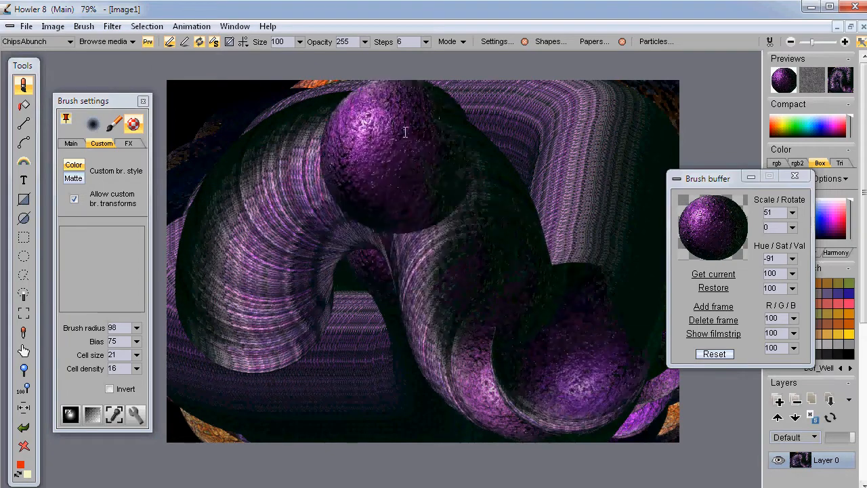
Set the brush step to 10, scale the brush to 35, and paint a looping tube-like stroke
click(425, 42)
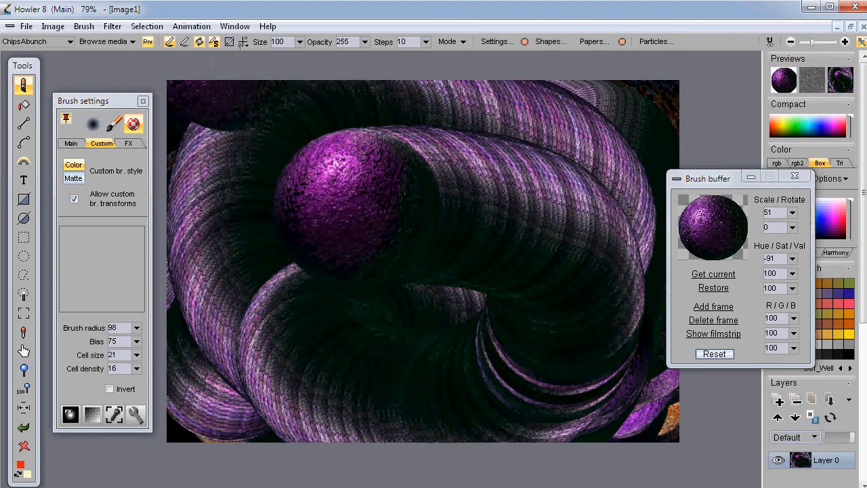
click(792, 213)
mouse_move(501, 220)
mouse_down()
mouse_move(384, 356)
mouse_move(454, 197)
mouse_move(349, 162)
mouse_up()
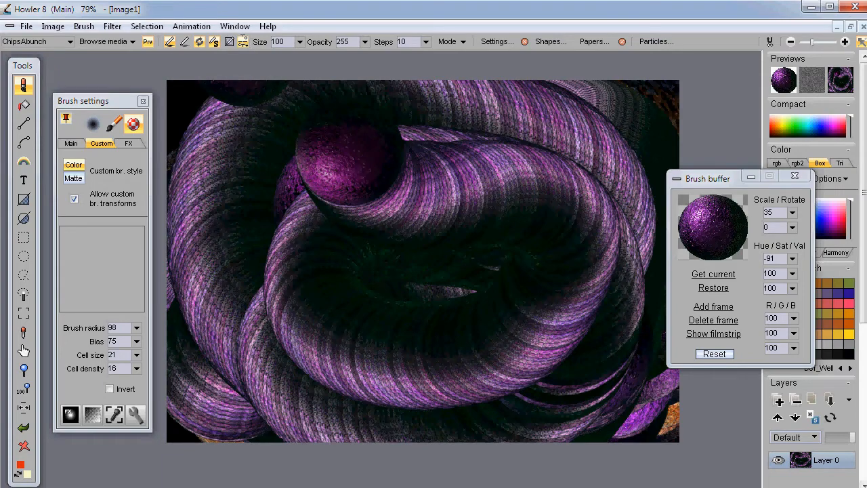
Paint with Kaleidoscope symmetry set to 8 so the strokes form a flower pattern around the center, and clear the symmetry
click(242, 41)
mouse_move(313, 101)
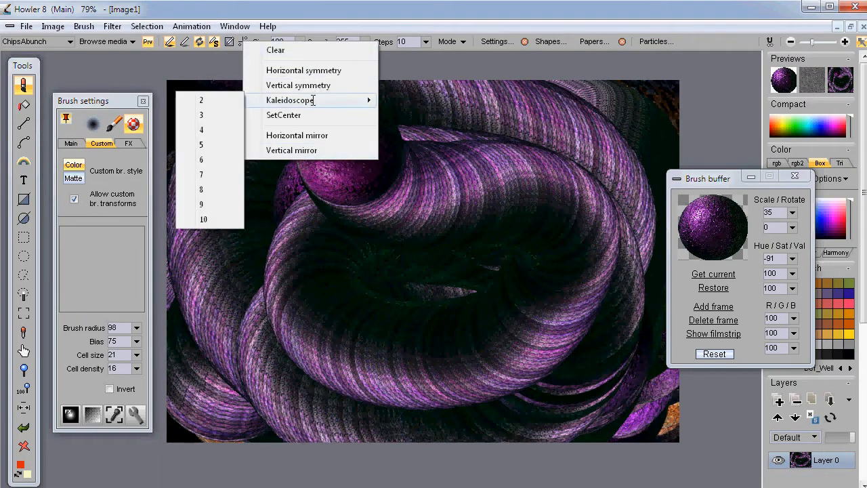
click(206, 189)
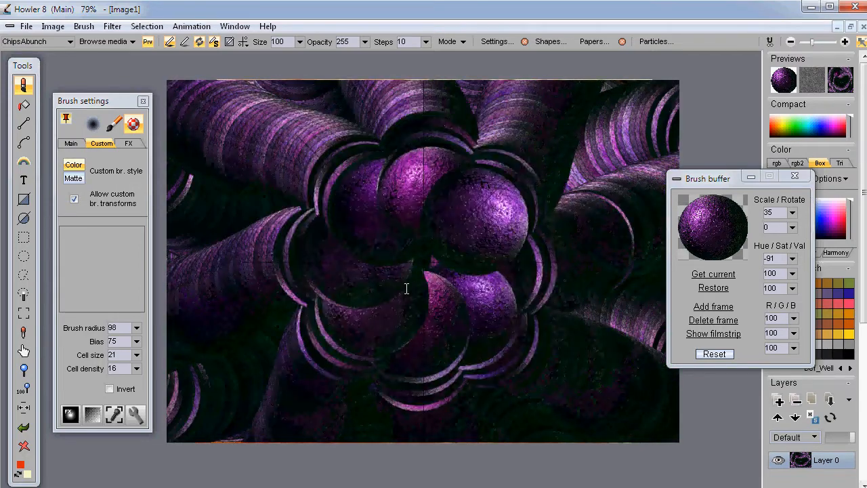
click(243, 42)
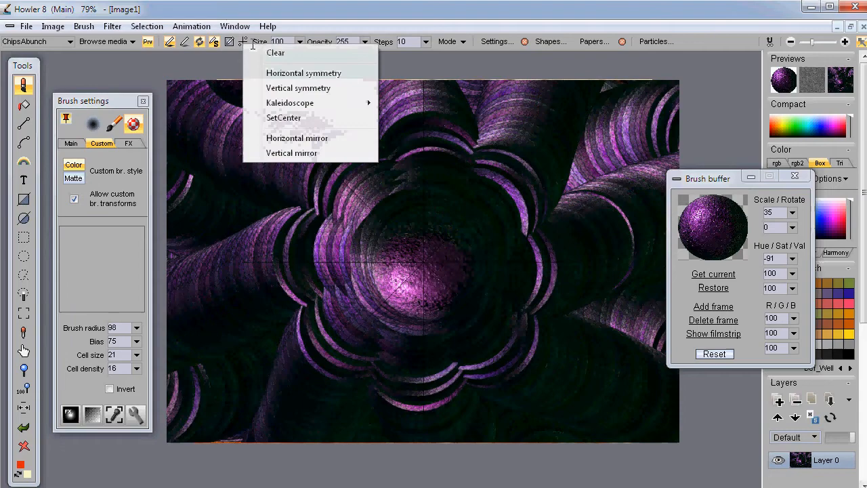
click(257, 56)
Turn on Vertical mirror and Horizontal mirror, and paint strokes with the purple sphere that repeat in all four quadrants
click(244, 42)
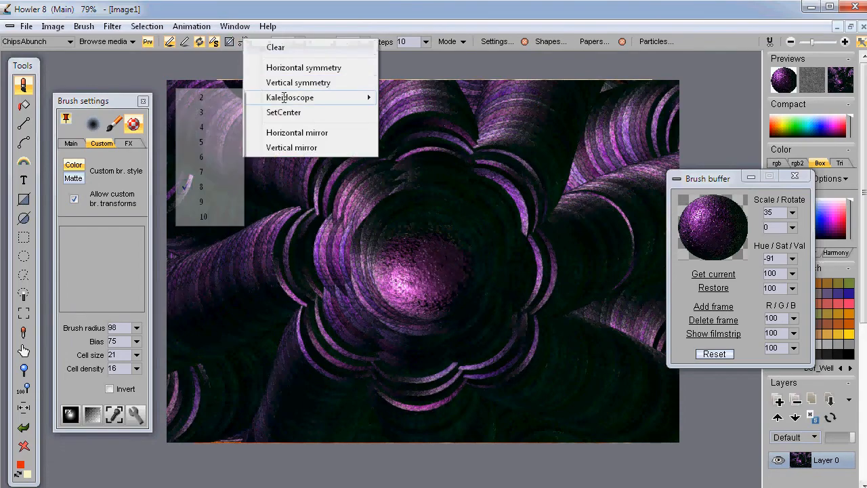
click(281, 148)
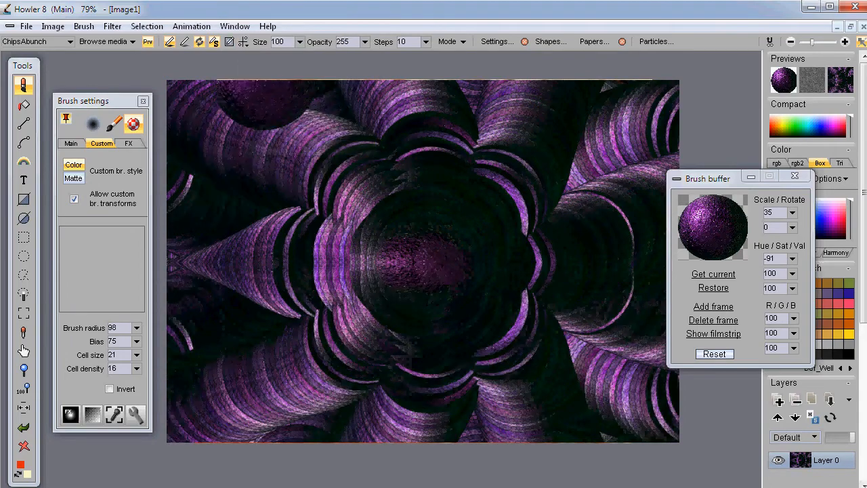
click(243, 41)
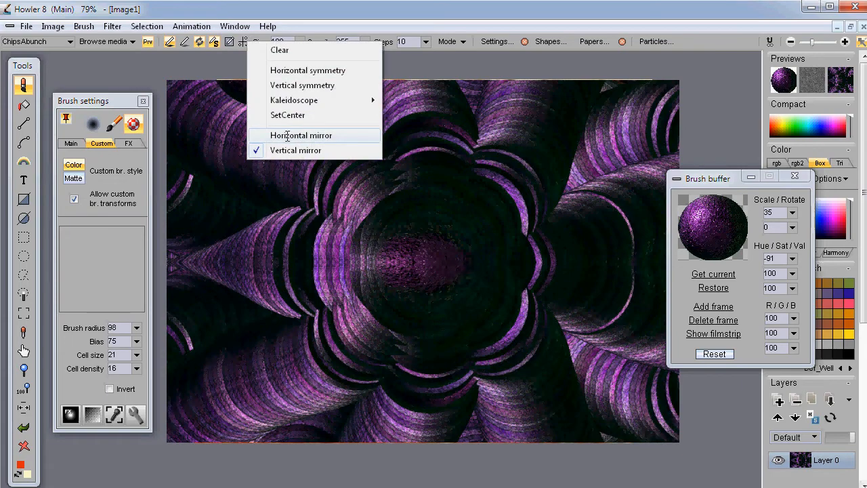
click(287, 136)
mouse_move(670, 119)
mouse_down()
mouse_move(660, 197)
mouse_move(600, 135)
mouse_move(267, 106)
mouse_move(77, 326)
mouse_up()
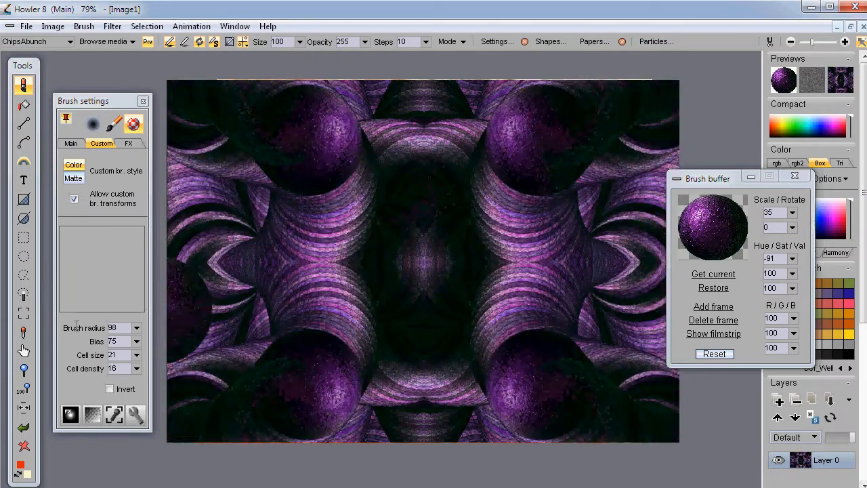
Move the Brush buffer and Brush settings windows off the canvas, and paint curling tube-like mirrored strokes with the sphere
scroll(583, 287, up, 1)
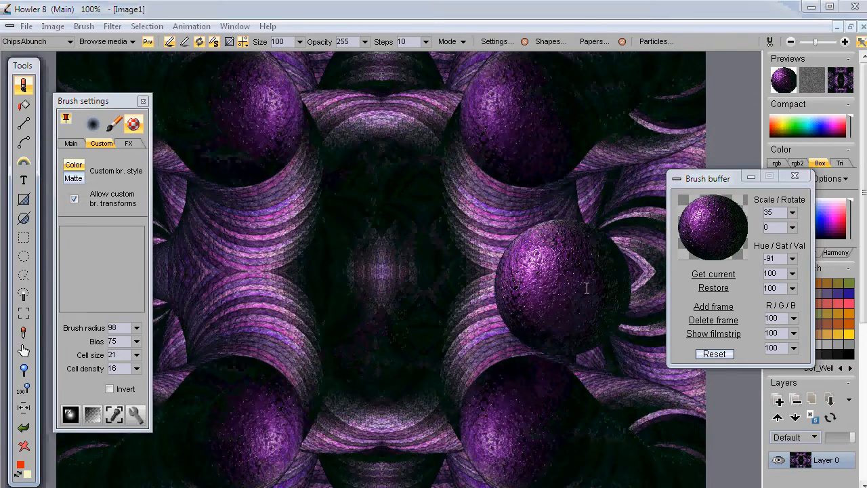
drag(720, 178, 733, 485)
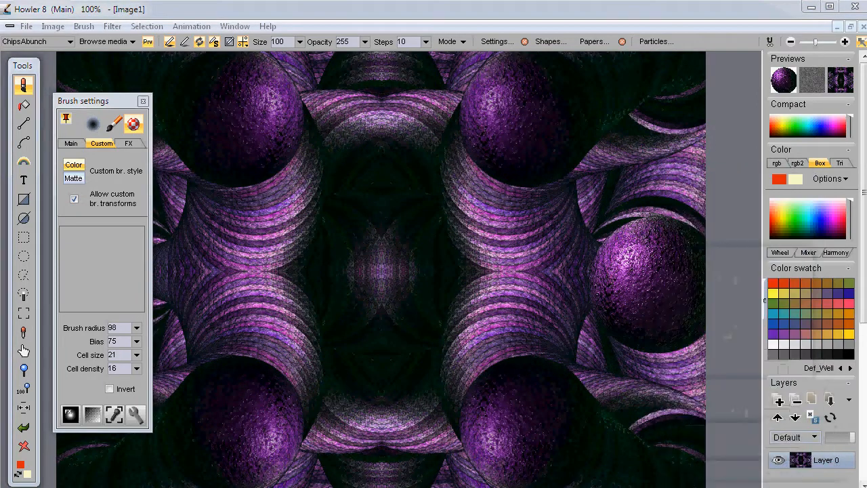
mouse_move(655, 126)
mouse_down()
mouse_move(559, 182)
mouse_move(671, 113)
mouse_move(541, 102)
mouse_move(619, 146)
mouse_move(548, 381)
mouse_move(207, 125)
mouse_move(163, 118)
mouse_move(603, 148)
mouse_move(866, 230)
mouse_move(832, 140)
mouse_move(853, 126)
mouse_up()
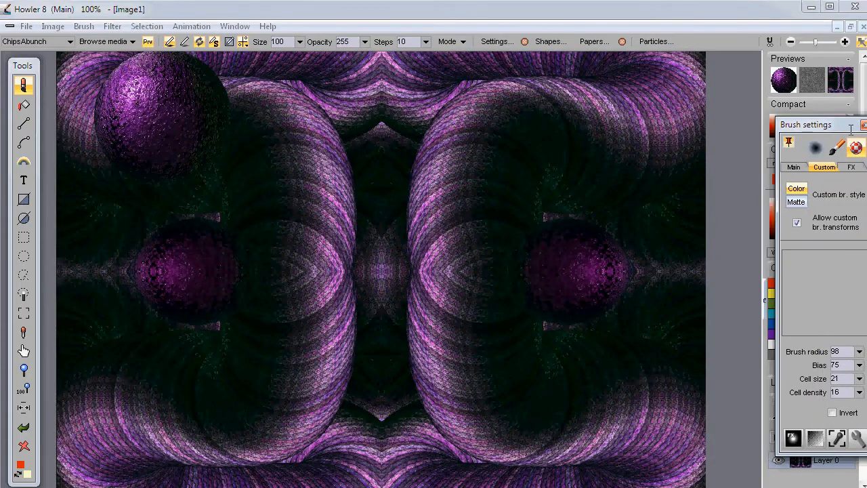
mouse_move(637, 142)
mouse_down()
mouse_move(435, 129)
mouse_move(521, 90)
mouse_move(643, 128)
mouse_move(644, 290)
mouse_move(639, 87)
mouse_move(522, 194)
mouse_move(637, 237)
mouse_move(434, 189)
mouse_move(540, 136)
mouse_up()
drag(622, 265, 628, 265)
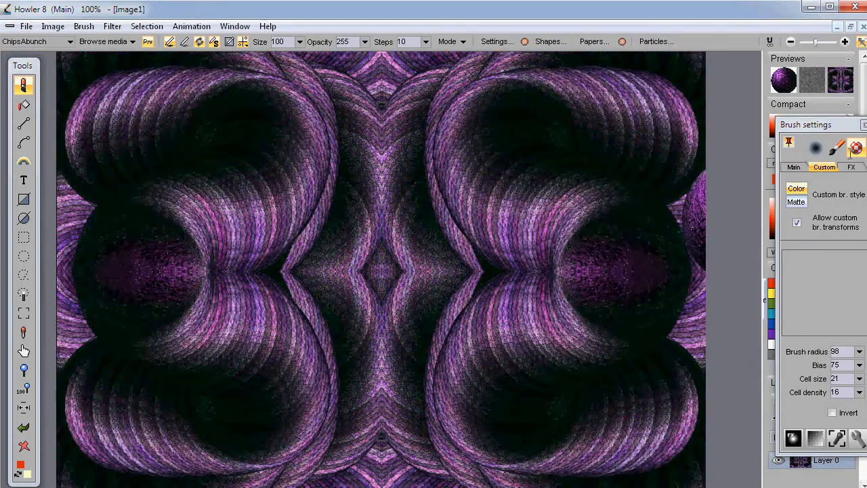
Review the main brush settings, move their window clear of the canvas, and paint further mirrored strokes over the pattern
drag(827, 121, 778, 87)
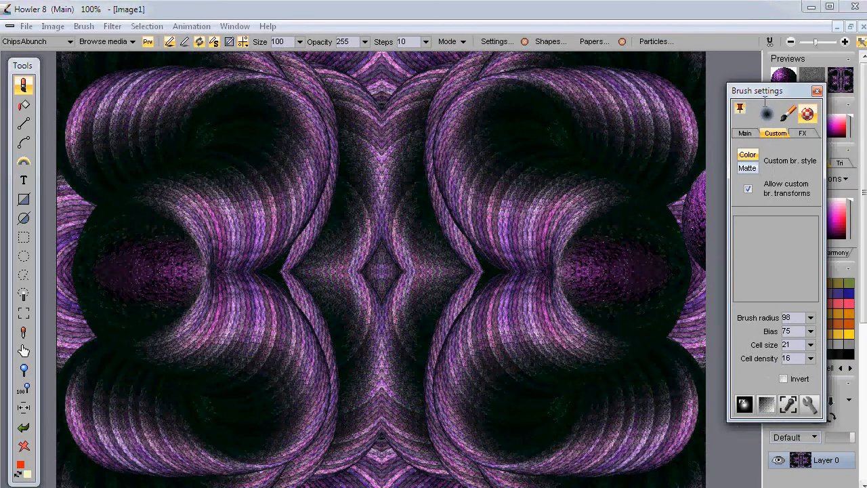
click(746, 133)
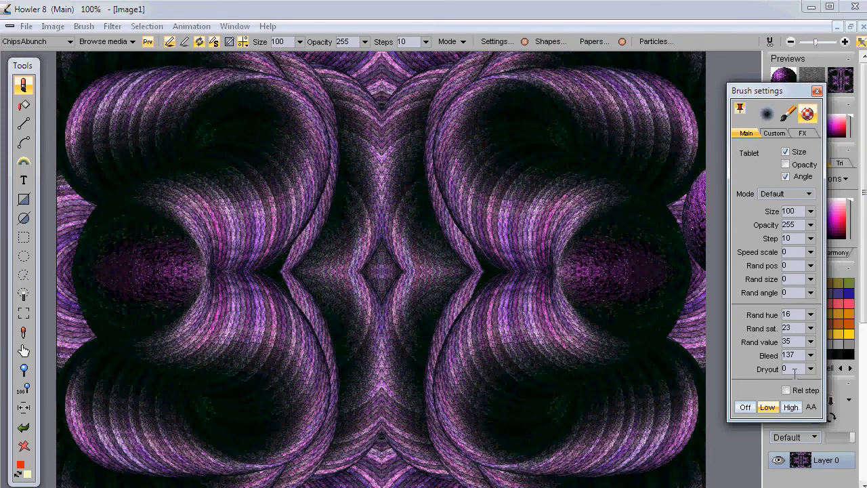
mouse_move(759, 96)
mouse_down()
mouse_move(826, 283)
mouse_move(866, 474)
mouse_up()
mouse_move(612, 146)
mouse_down()
mouse_move(452, 142)
mouse_move(460, 190)
mouse_move(596, 169)
mouse_move(456, 219)
mouse_move(631, 109)
mouse_move(509, 188)
mouse_move(532, 97)
mouse_move(393, 89)
mouse_move(408, 190)
mouse_move(514, 190)
mouse_move(455, 158)
mouse_move(498, 172)
mouse_move(606, 246)
mouse_move(610, 151)
mouse_move(577, 255)
mouse_move(621, 102)
mouse_move(561, 238)
mouse_move(395, 145)
mouse_move(655, 263)
mouse_move(497, 140)
mouse_move(420, 151)
mouse_move(456, 217)
mouse_move(579, 121)
mouse_up()
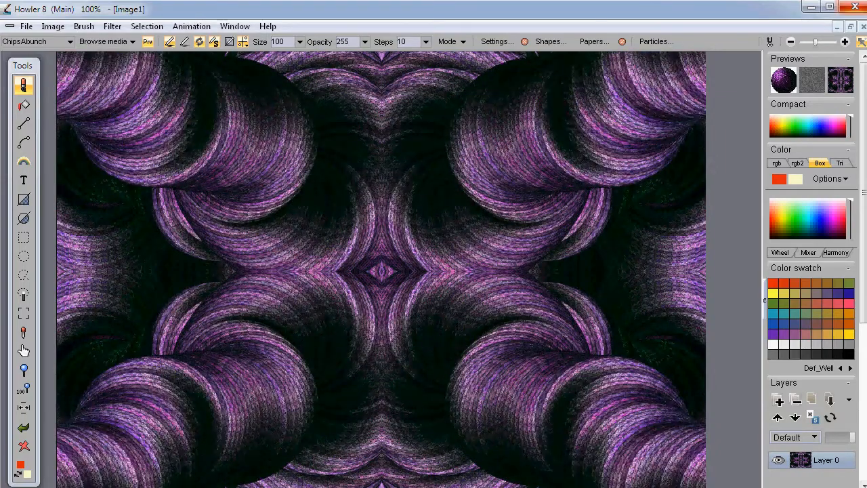